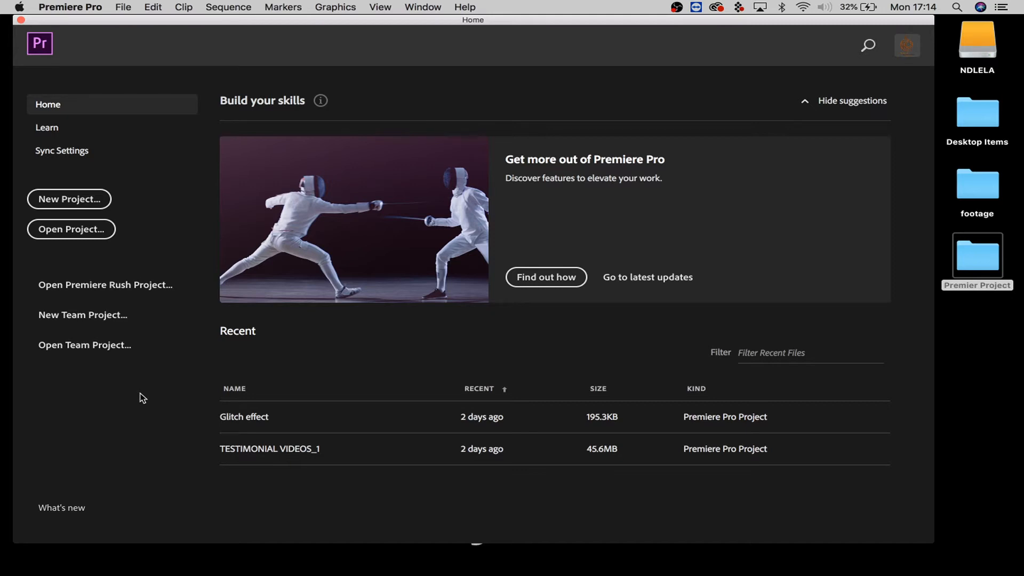
- Create a new project named Premier Pro Tutorial, stored in the Premier Project folder on the Desktop
{"action": "left_click", "coordinate": [85, 199]}
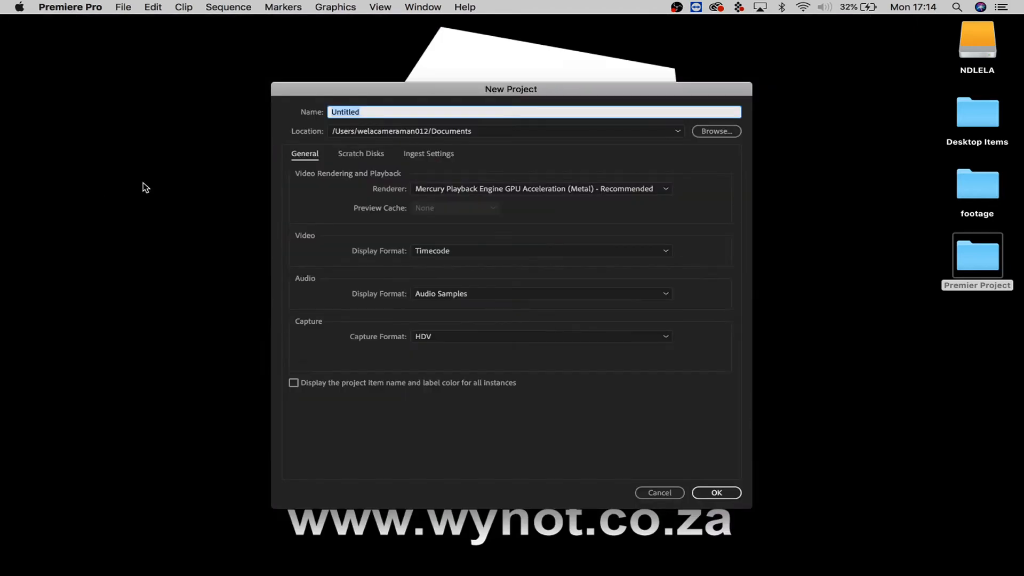
{"action": "type", "text": "Premier Pro Tutorial"}
{"action": "left_click", "coordinate": [706, 131]}
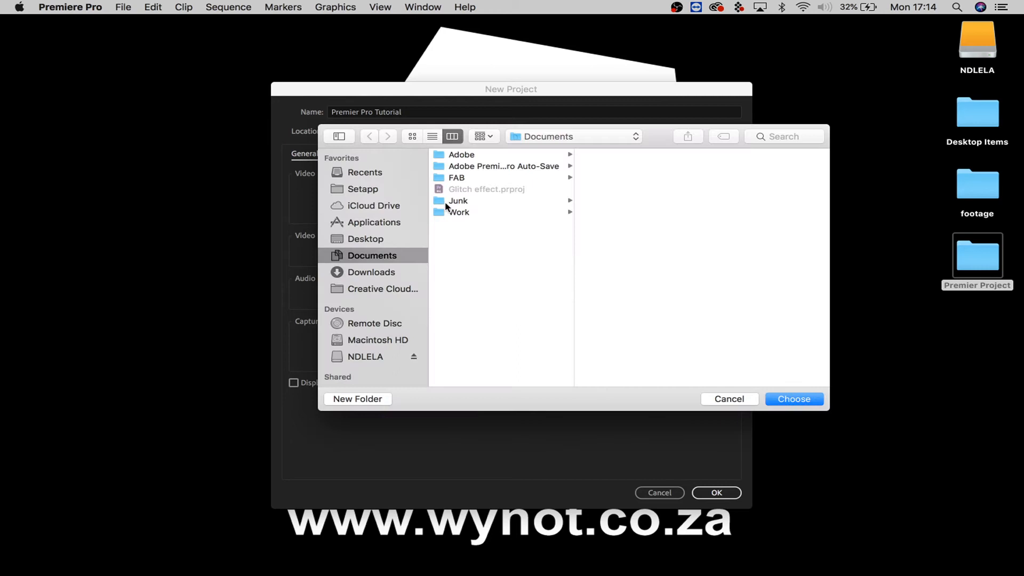
{"action": "left_click", "coordinate": [359, 241]}
{"action": "left_click", "coordinate": [480, 178]}
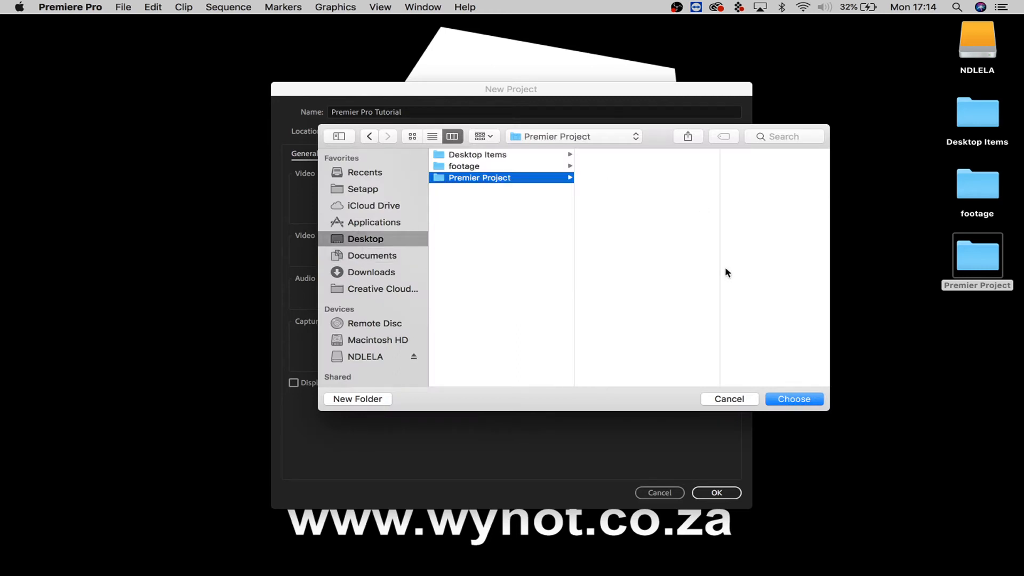
{"action": "left_click", "coordinate": [795, 399]}
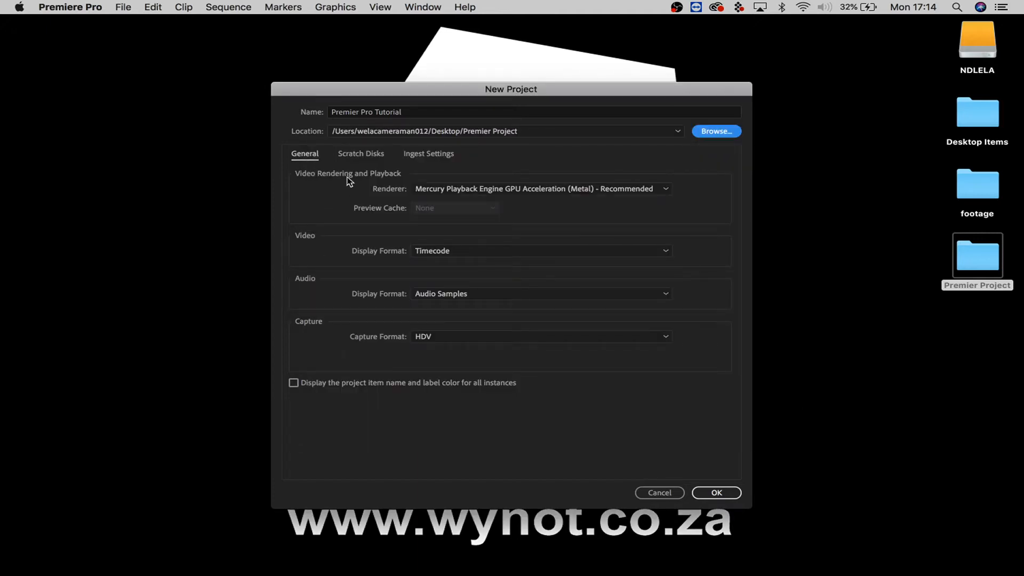
{"action": "left_click", "coordinate": [357, 154]}
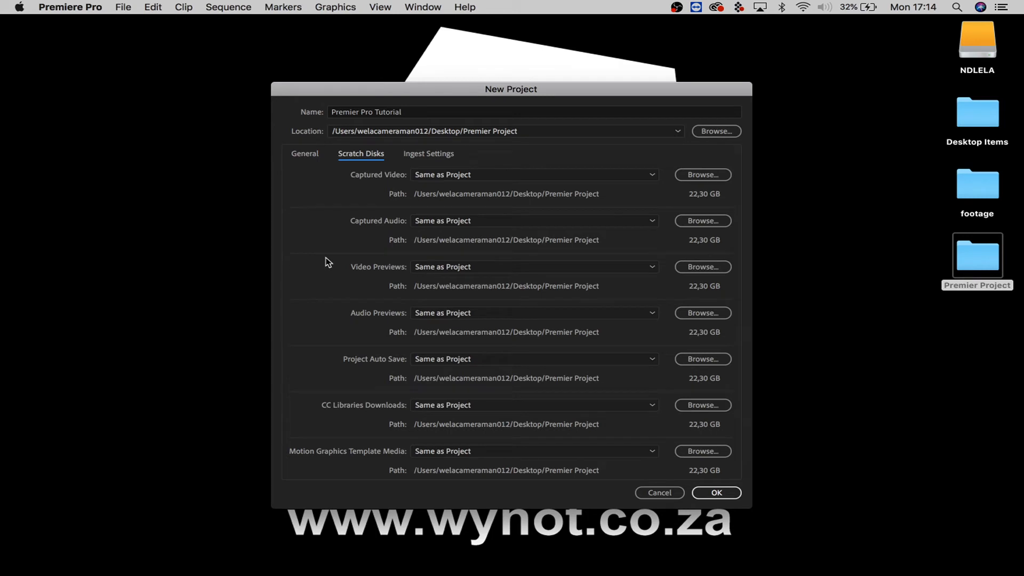
{"action": "left_click", "coordinate": [717, 495]}
{"action": "left_click", "coordinate": [717, 493]}
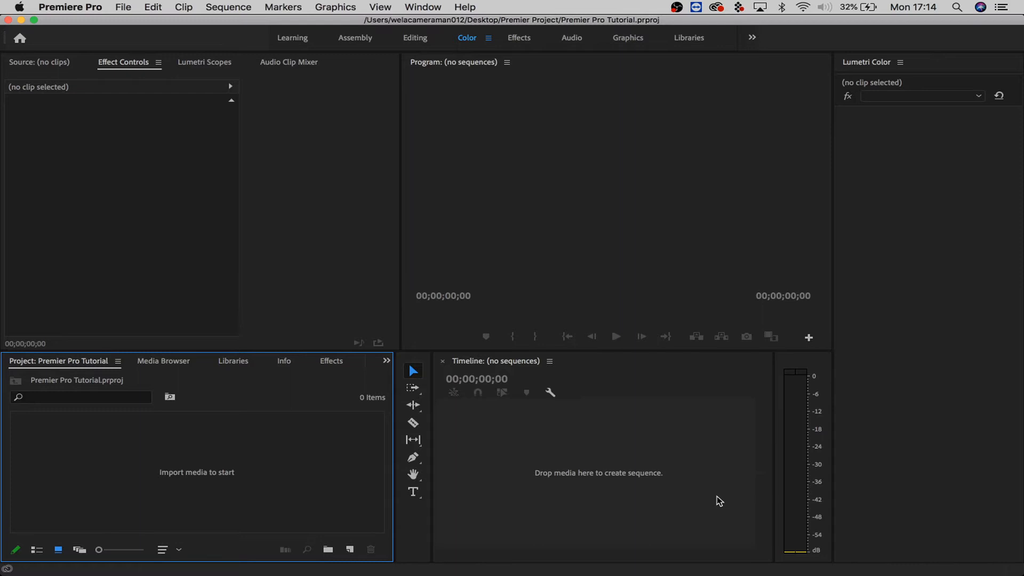
- Bring the Source monitor to the front and switch from the Color workspace to the Editing workspace
{"action": "left_click", "coordinate": [35, 65]}
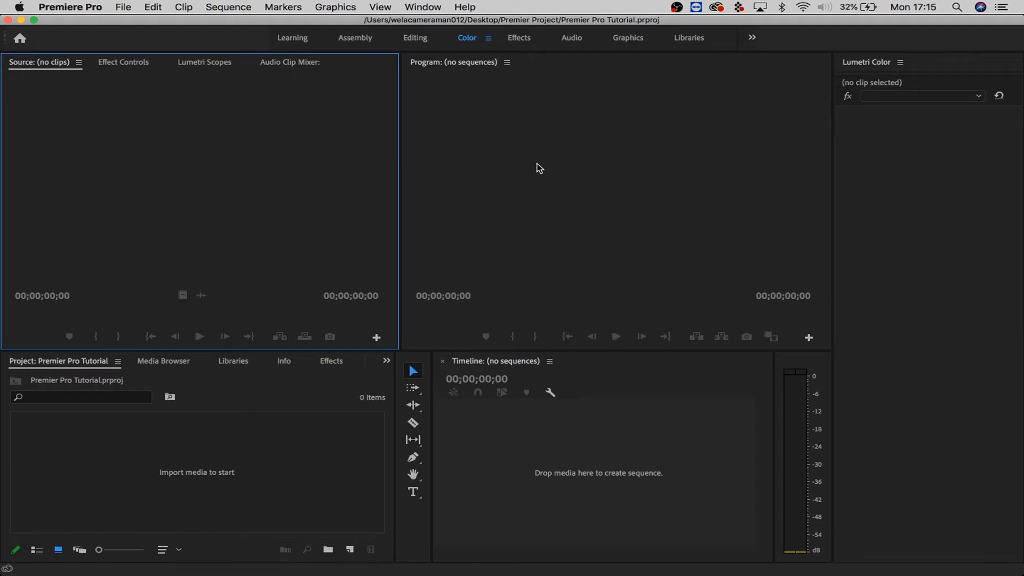
{"action": "left_click", "coordinate": [539, 169]}
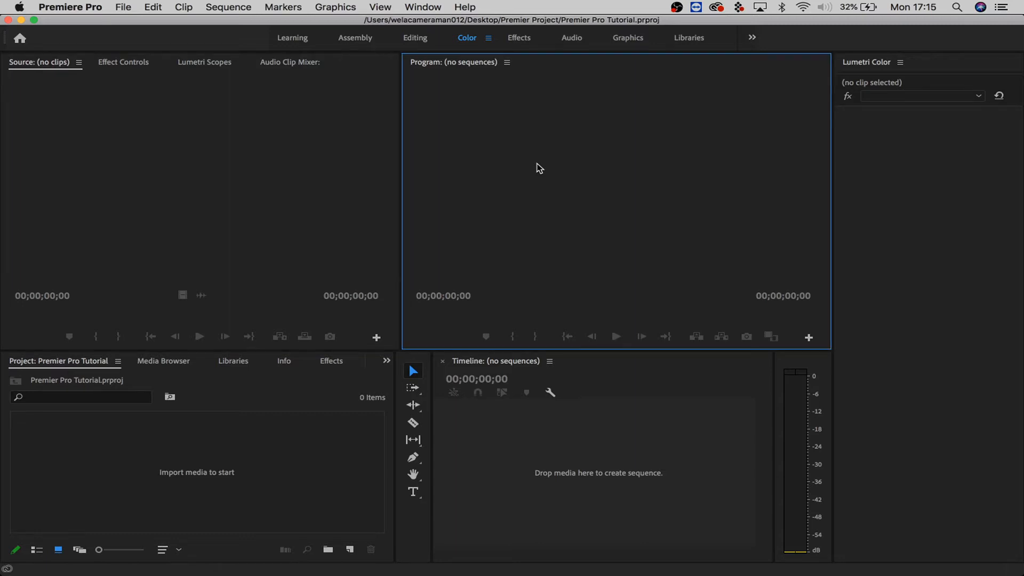
{"action": "left_click", "coordinate": [156, 470]}
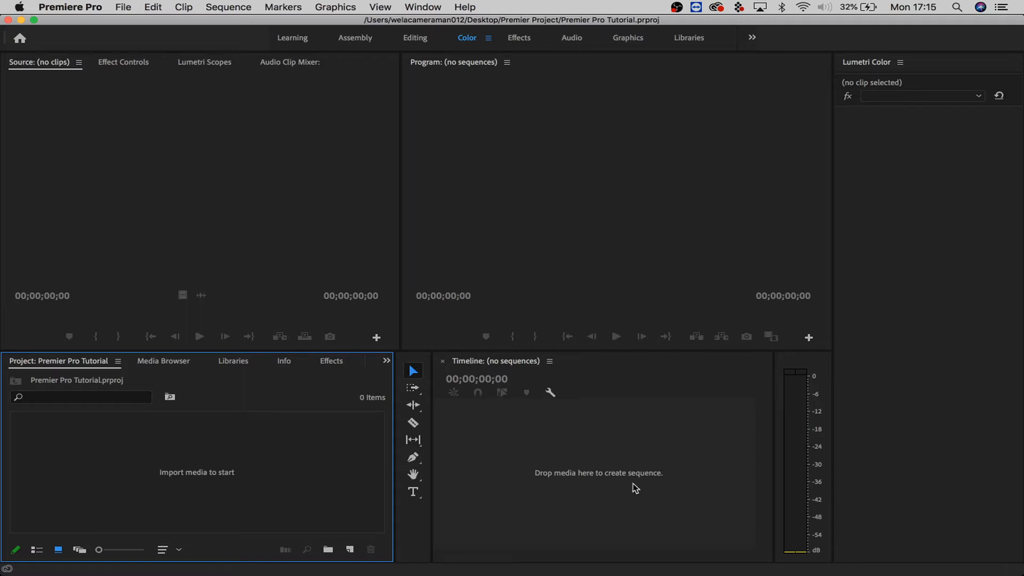
{"action": "left_click", "coordinate": [615, 472]}
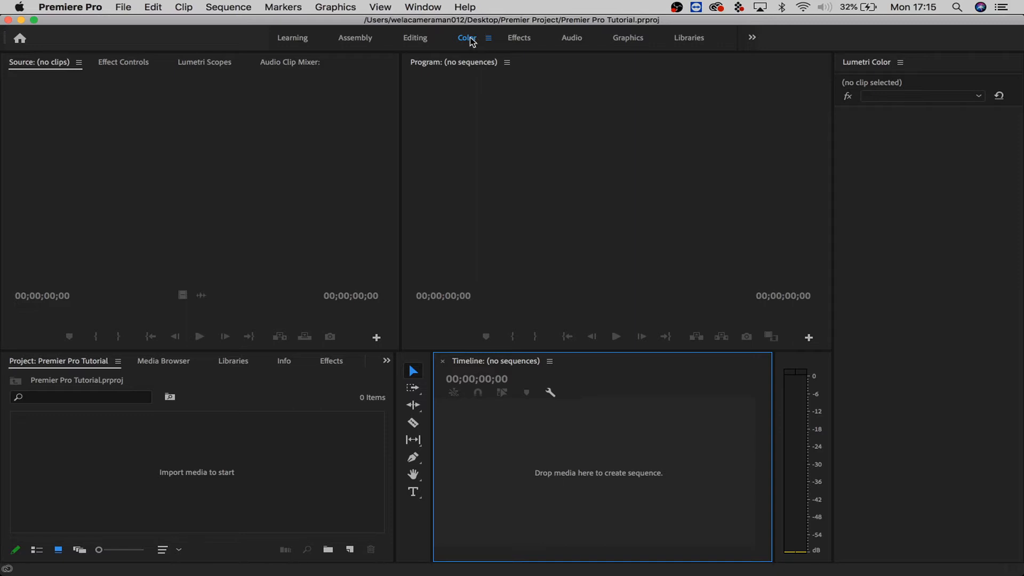
{"action": "left_click", "coordinate": [421, 39]}
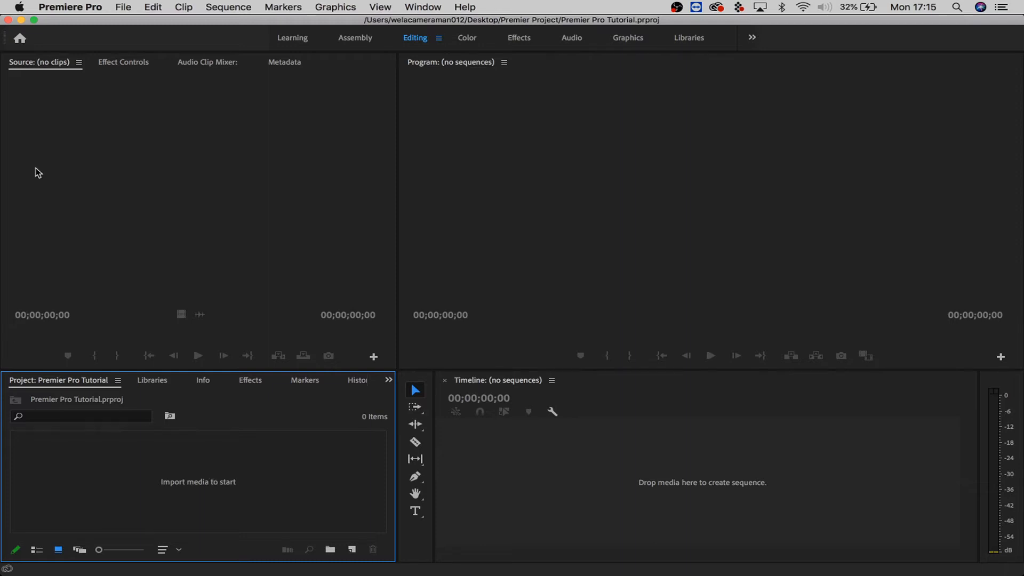
- Import the three Cinestudy Project 1 MP4 clips from the Desktop's footage folder into the project
{"action": "left_click", "coordinate": [123, 6]}
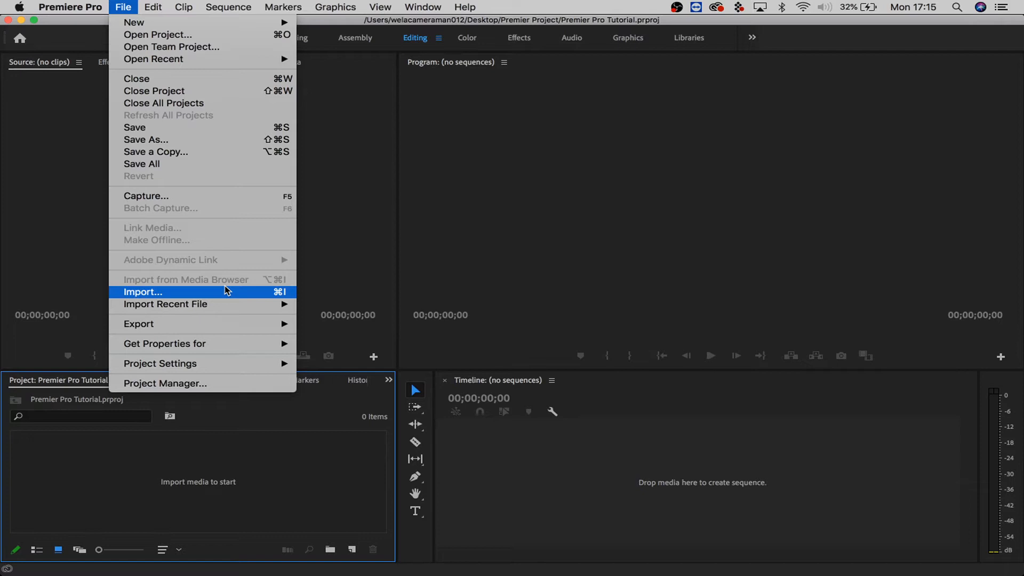
{"action": "left_click", "coordinate": [222, 513]}
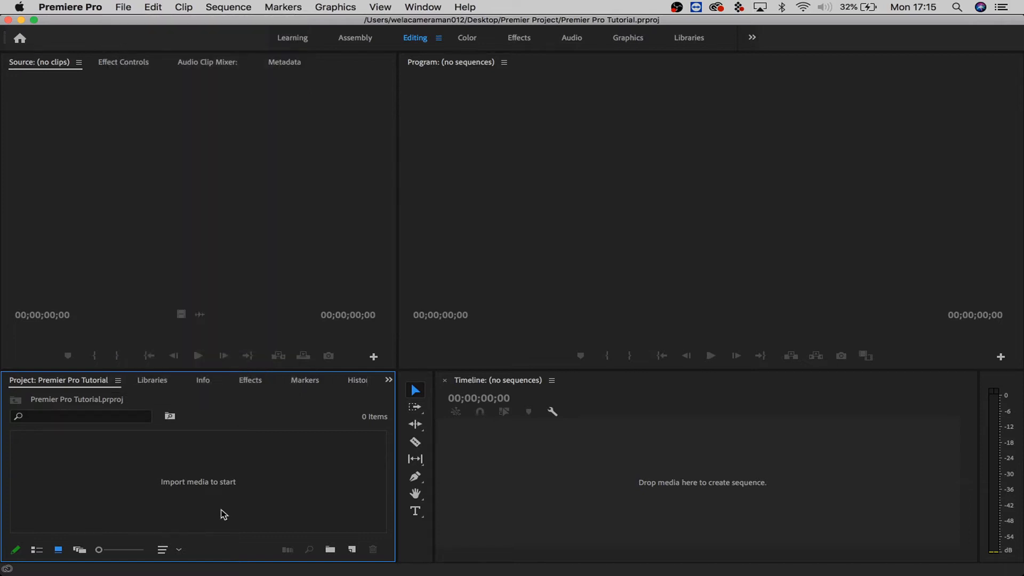
{"action": "double_click", "coordinate": [209, 483]}
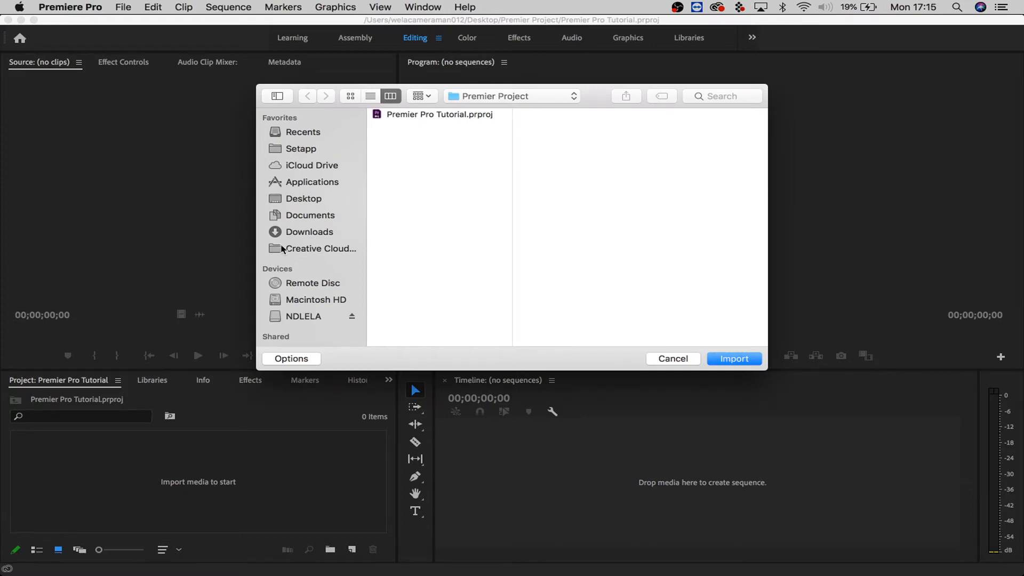
{"action": "left_click", "coordinate": [312, 198]}
{"action": "left_click", "coordinate": [442, 127]}
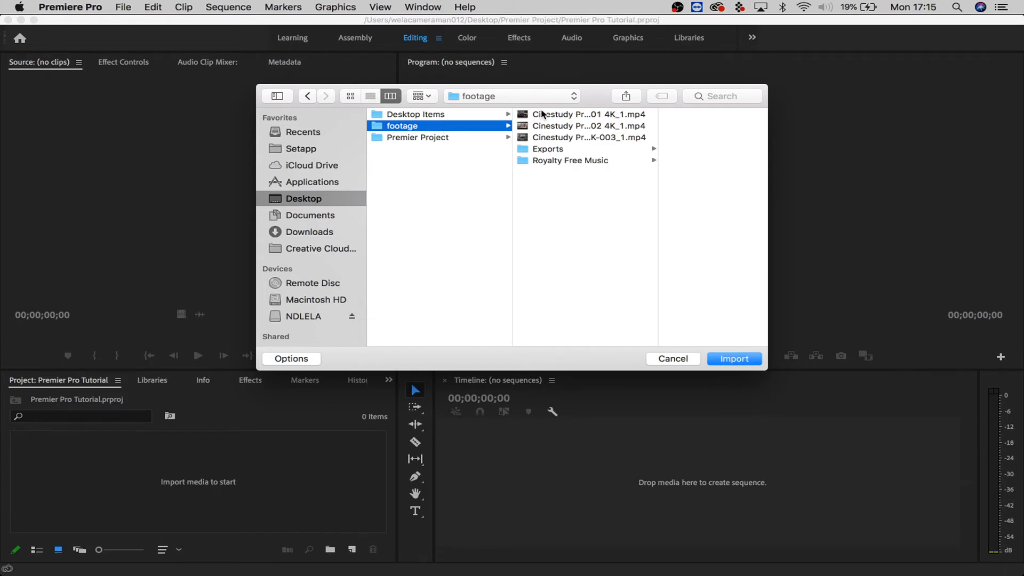
{"action": "left_click", "coordinate": [542, 114]}
{"action": "left_click", "coordinate": [540, 138], "text": "shift"}
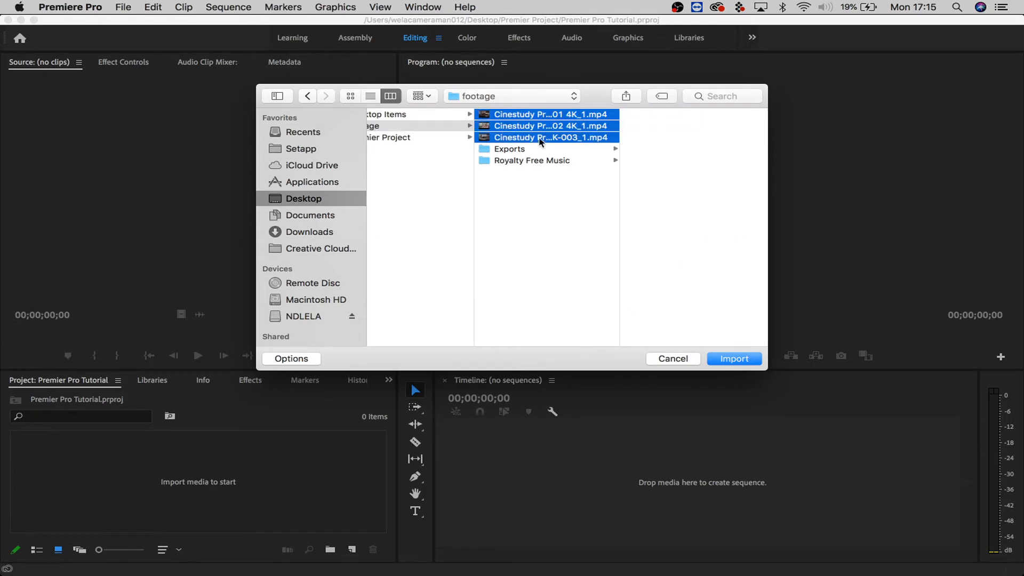
{"action": "left_click", "coordinate": [733, 359]}
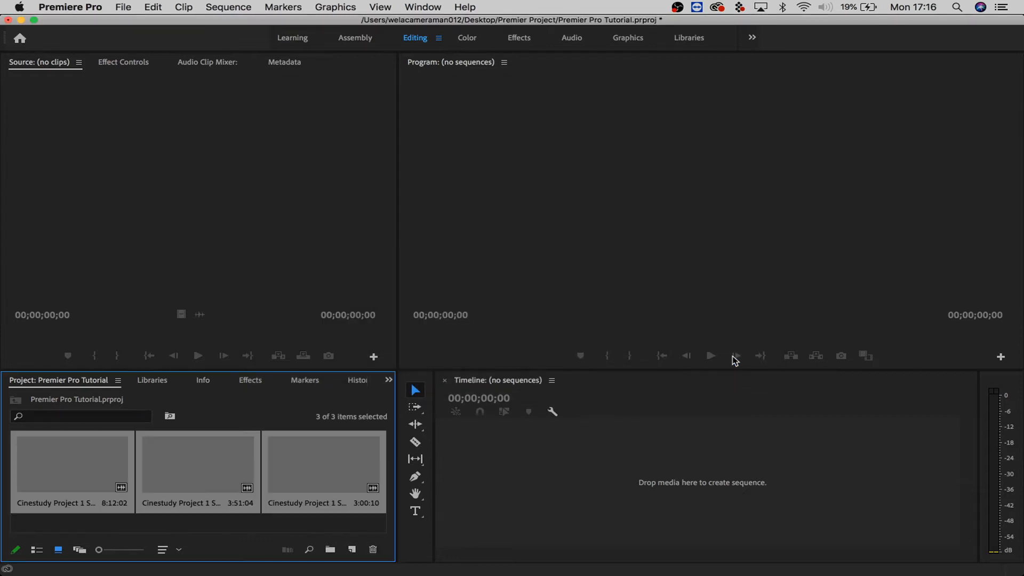
{"action": "left_click", "coordinate": [319, 521]}
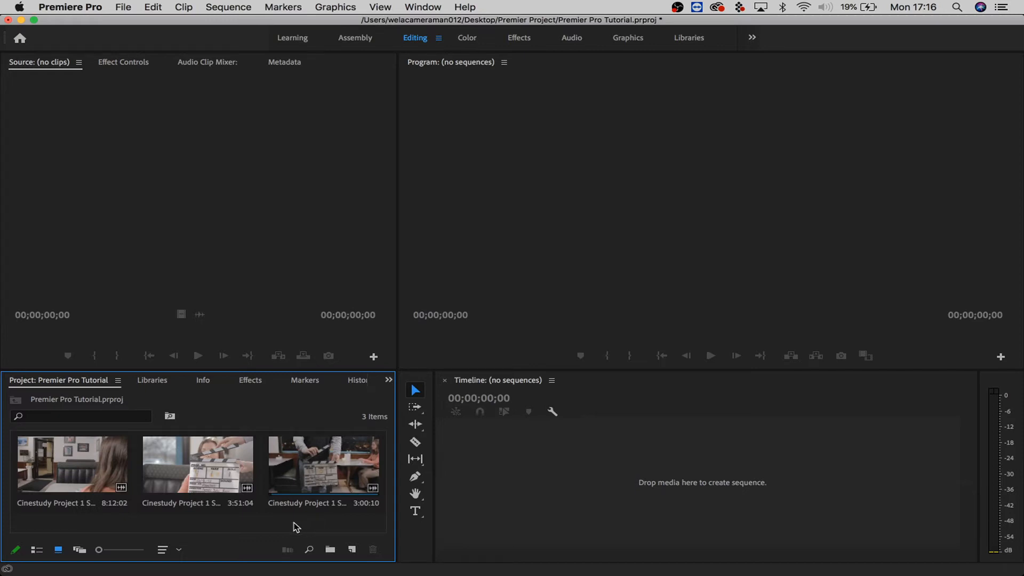
- Create a bin named Footage and move the three imported clips into it
{"action": "left_click", "coordinate": [330, 550]}
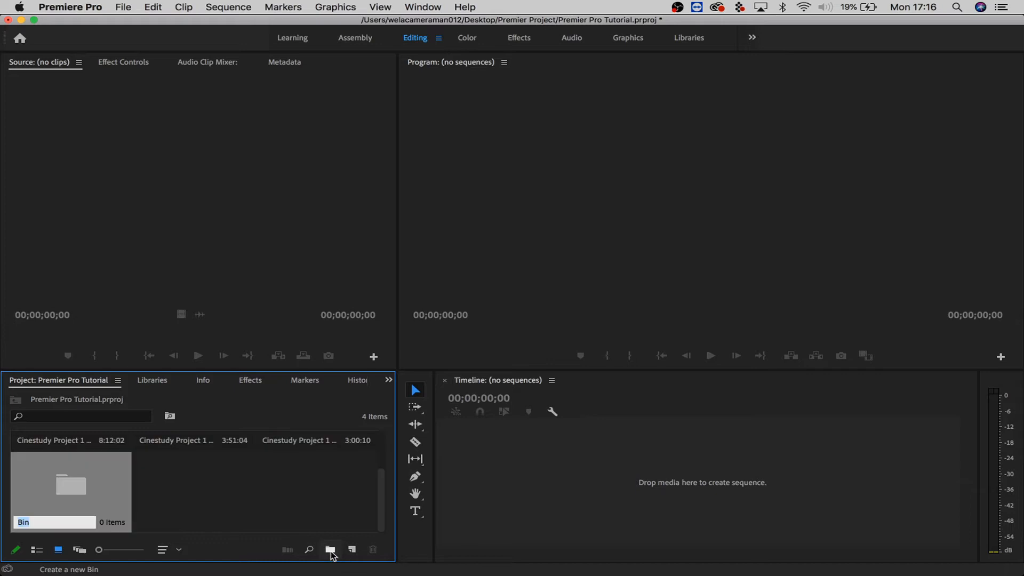
{"action": "type", "text": "Footage"}
{"action": "key", "text": "Tab"}
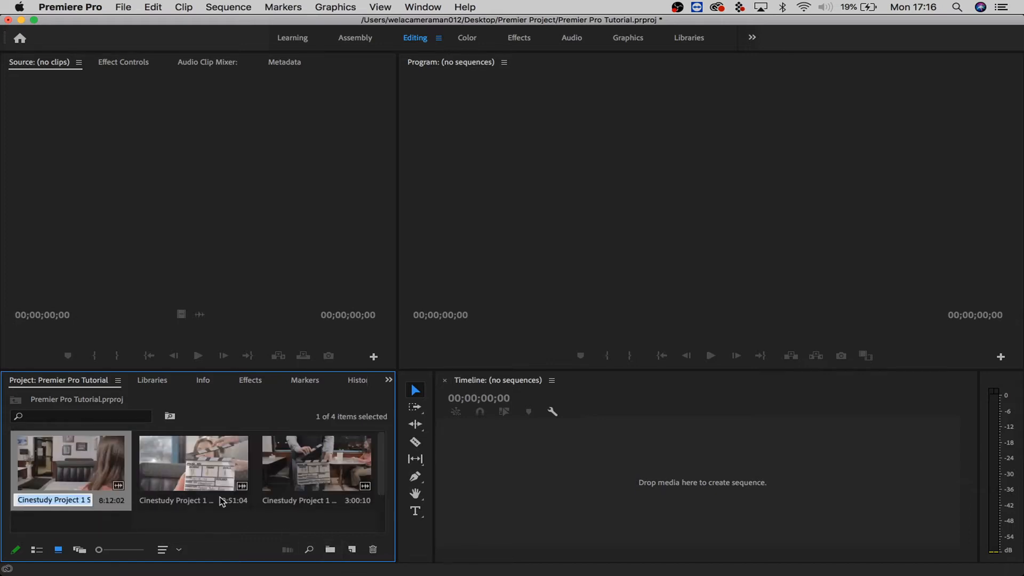
{"action": "left_click", "coordinate": [296, 475], "text": "shift"}
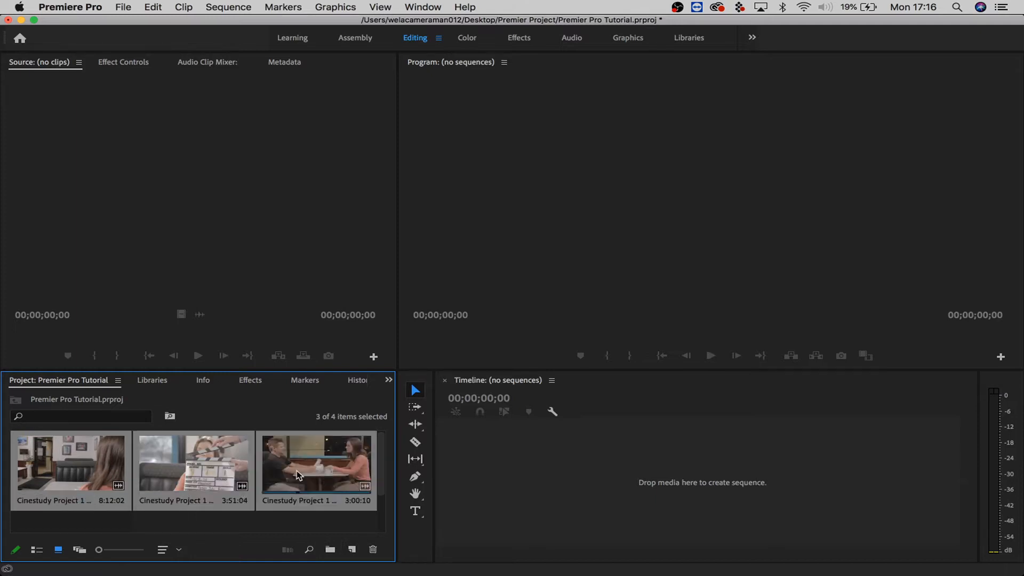
{"action": "scroll", "coordinate": [298, 475], "scroll_direction": "down", "scroll_amount": 2}
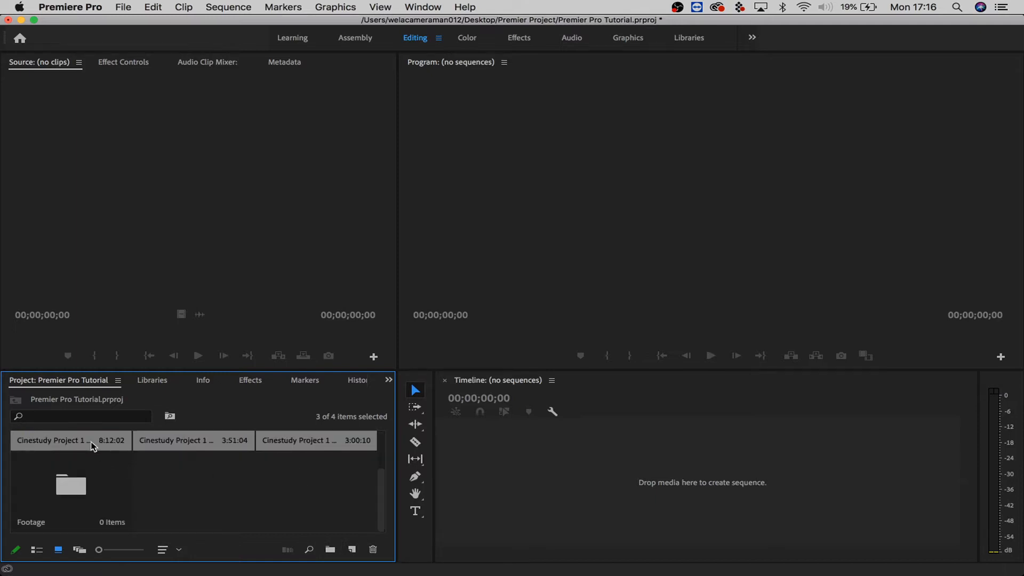
{"action": "left_click_drag", "start_coordinate": [71, 440], "coordinate": [69, 477]}
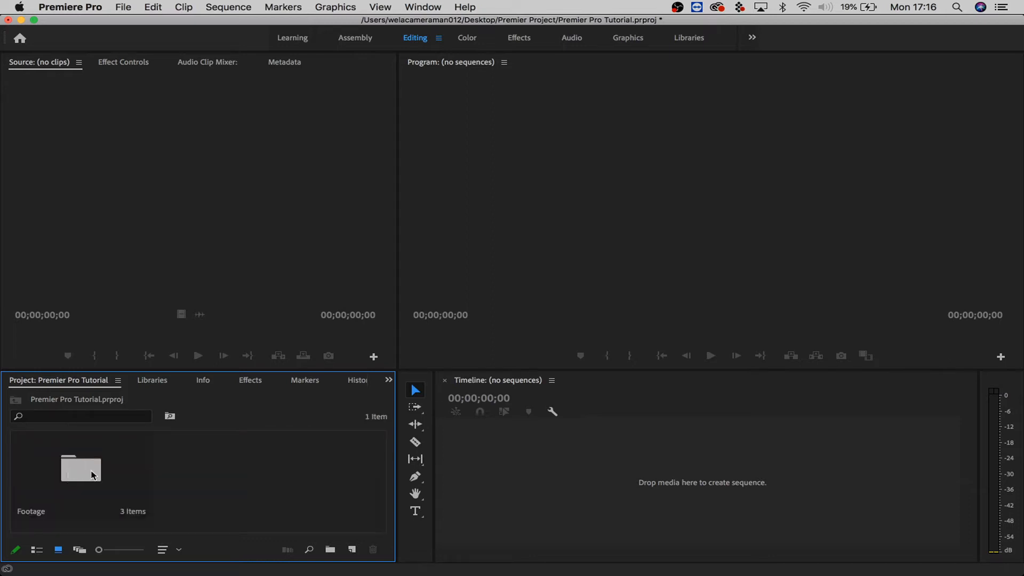
- Examine the Footage bin's clips in list view with a widened Name column, and again in icon view
{"action": "double_click", "coordinate": [91, 472]}
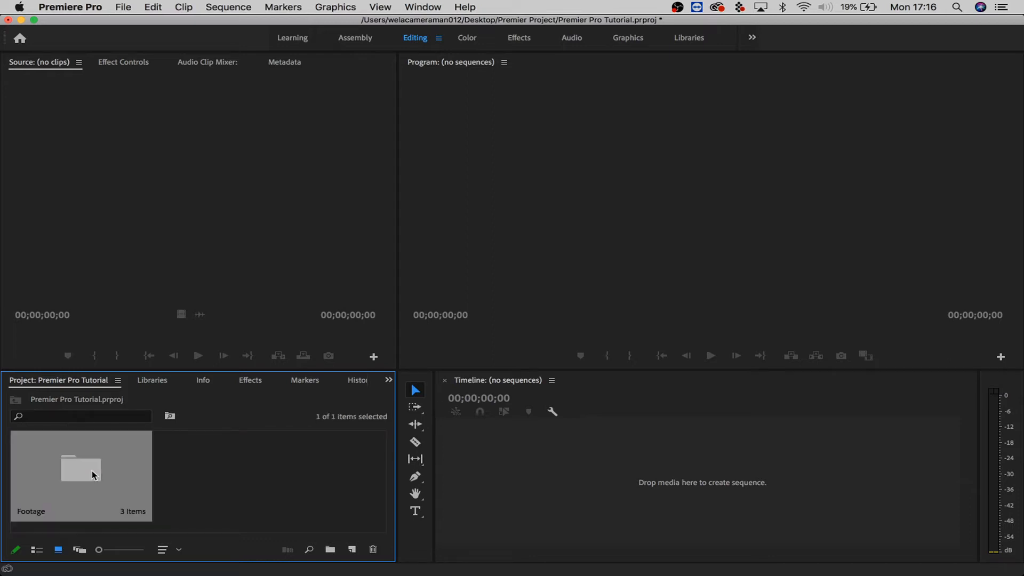
{"action": "left_click", "coordinate": [37, 552]}
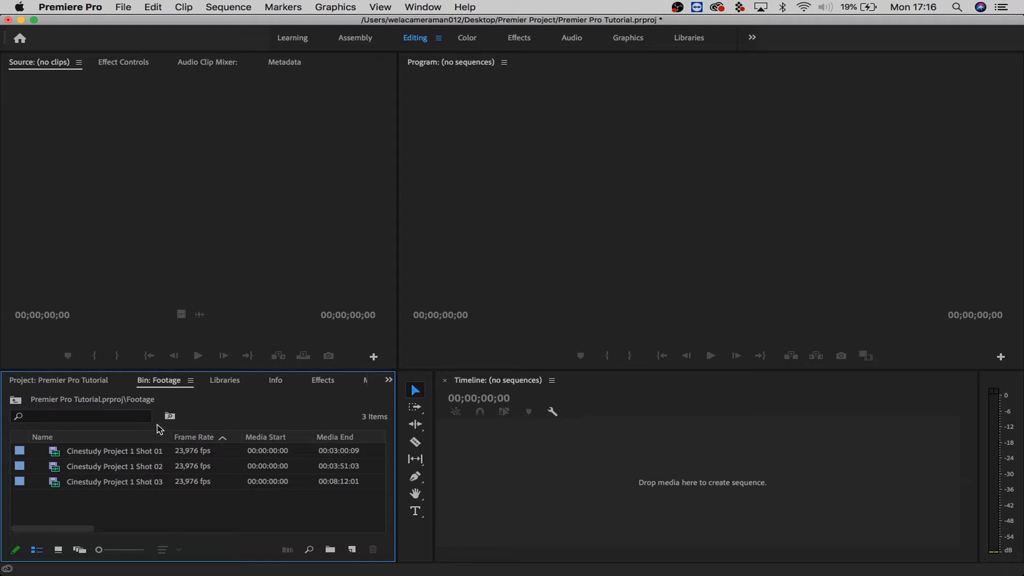
{"action": "left_click_drag", "start_coordinate": [168, 438], "coordinate": [248, 438]}
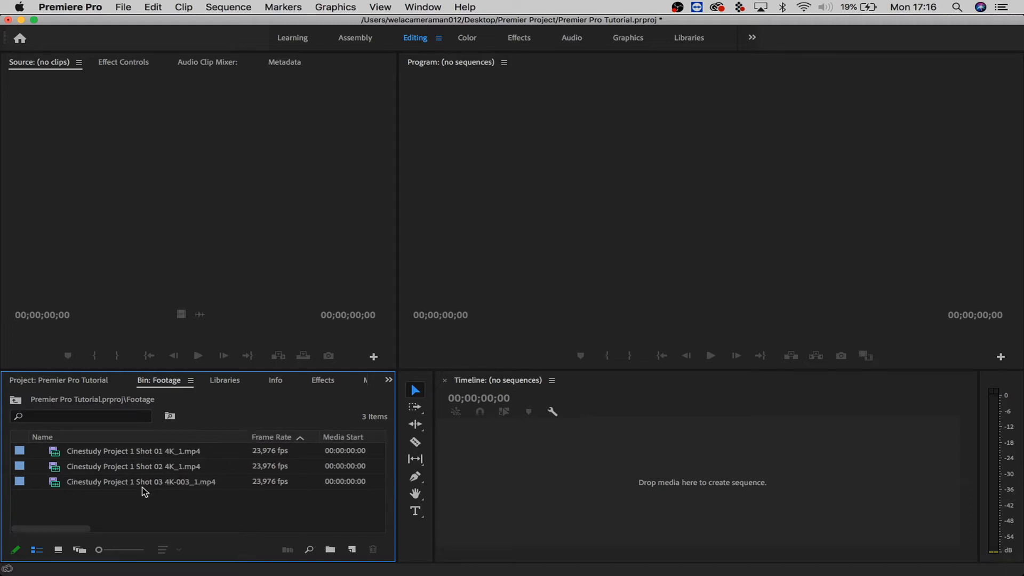
{"action": "left_click", "coordinate": [58, 549]}
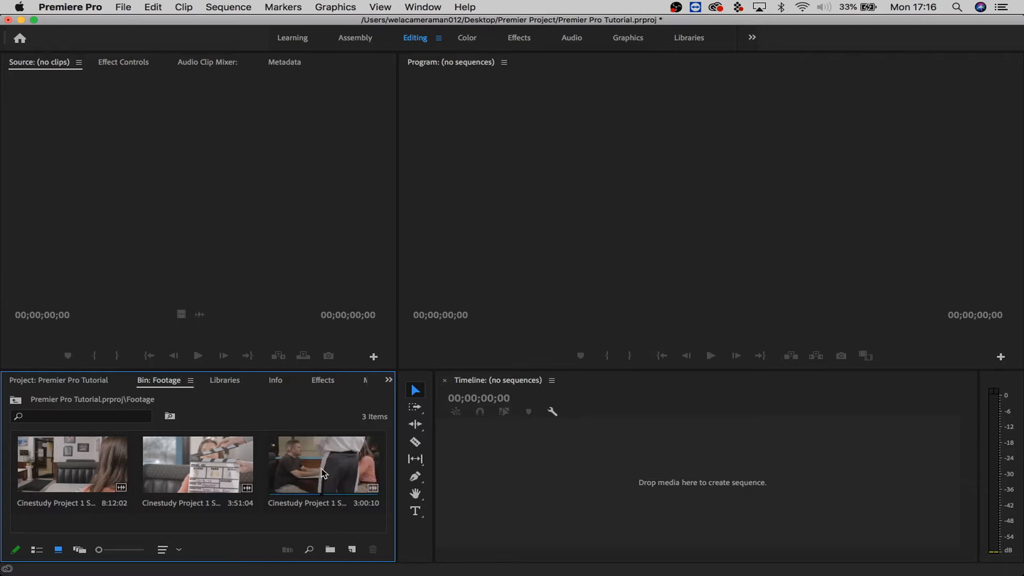
- Create a new sequence at the project's top level with the ARRI 1080p 23.976 preset, keeping the default name
{"action": "left_click", "coordinate": [56, 380]}
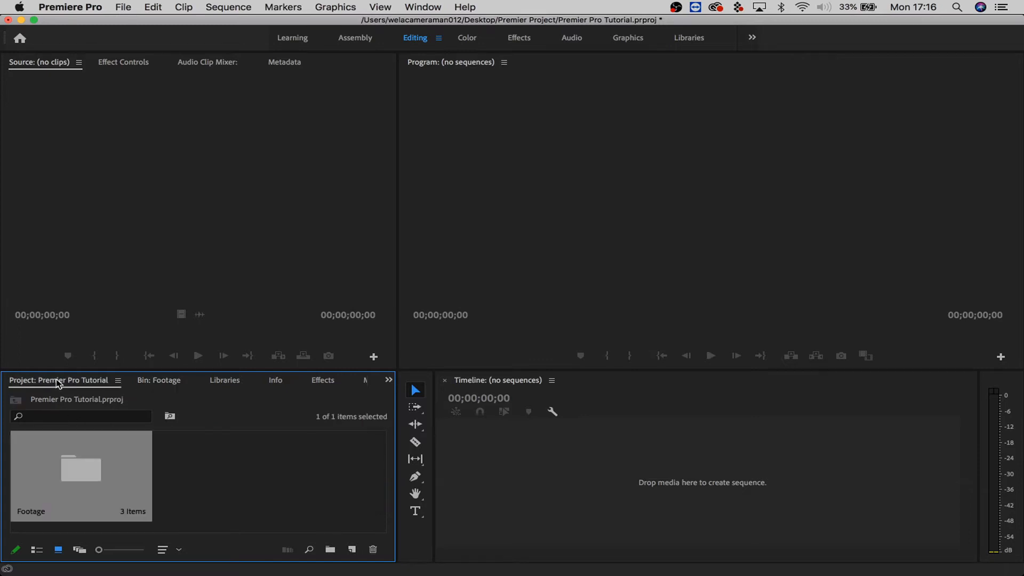
{"action": "left_click", "coordinate": [225, 473]}
{"action": "right_click", "coordinate": [225, 473]}
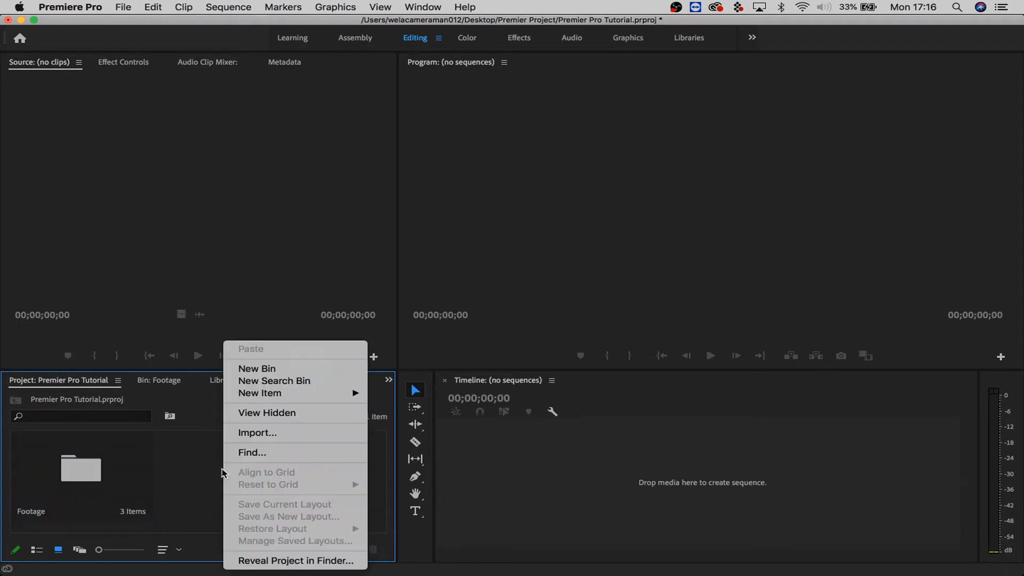
{"action": "mouse_move", "coordinate": [270, 397]}
{"action": "left_click", "coordinate": [431, 394]}
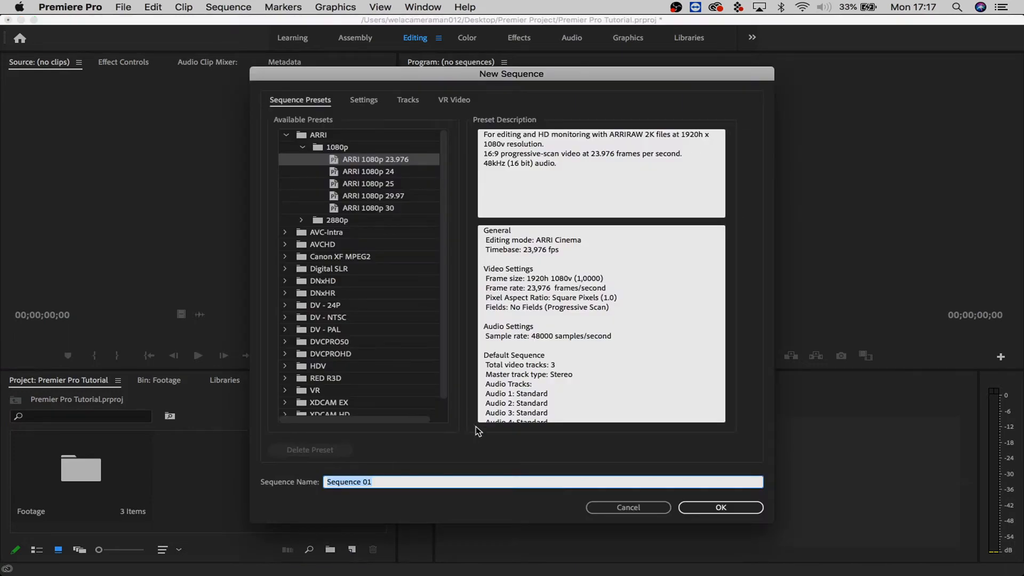
{"action": "left_click", "coordinate": [720, 509]}
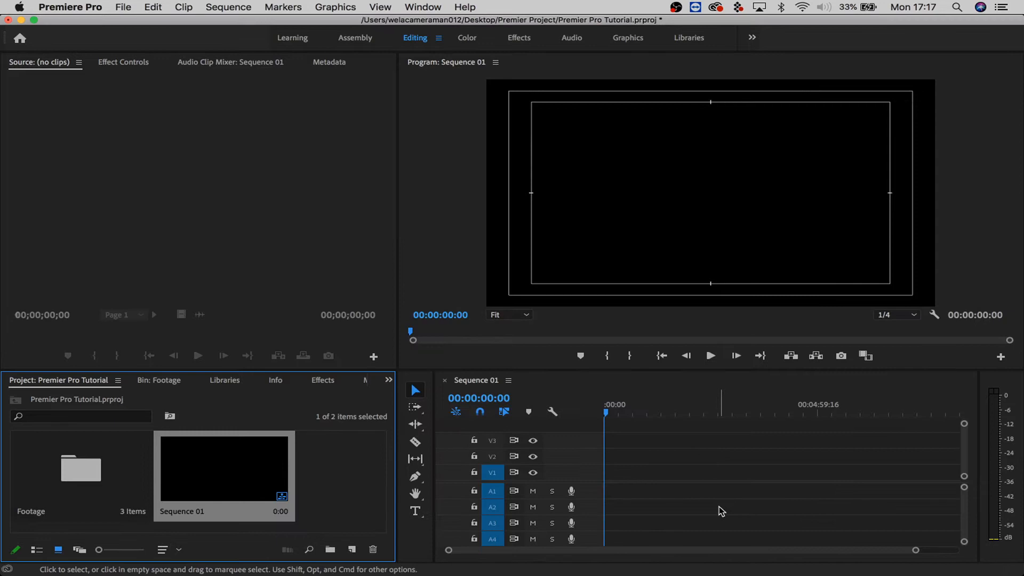
- Load the Cinestudy Project 1 Shot 01 clip from the Footage bin into the Source monitor and play it from the start
{"action": "double_click", "coordinate": [82, 488]}
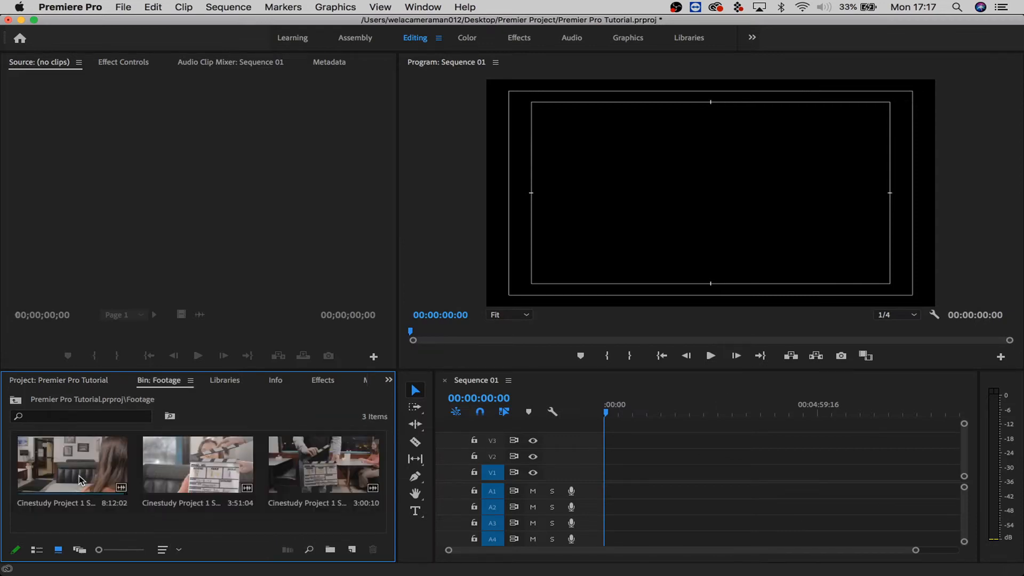
{"action": "double_click", "coordinate": [329, 463]}
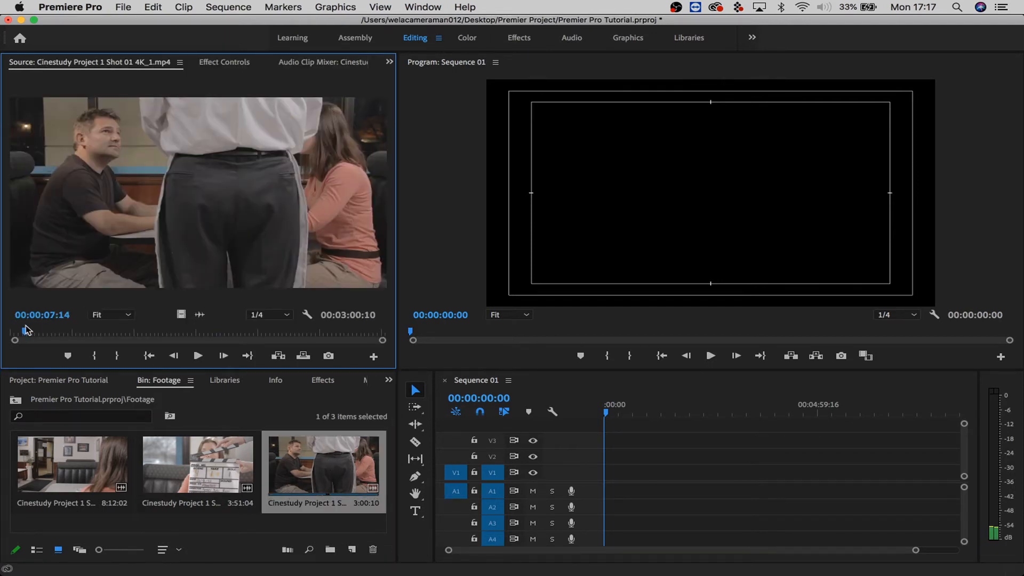
{"action": "left_click", "coordinate": [7, 330]}
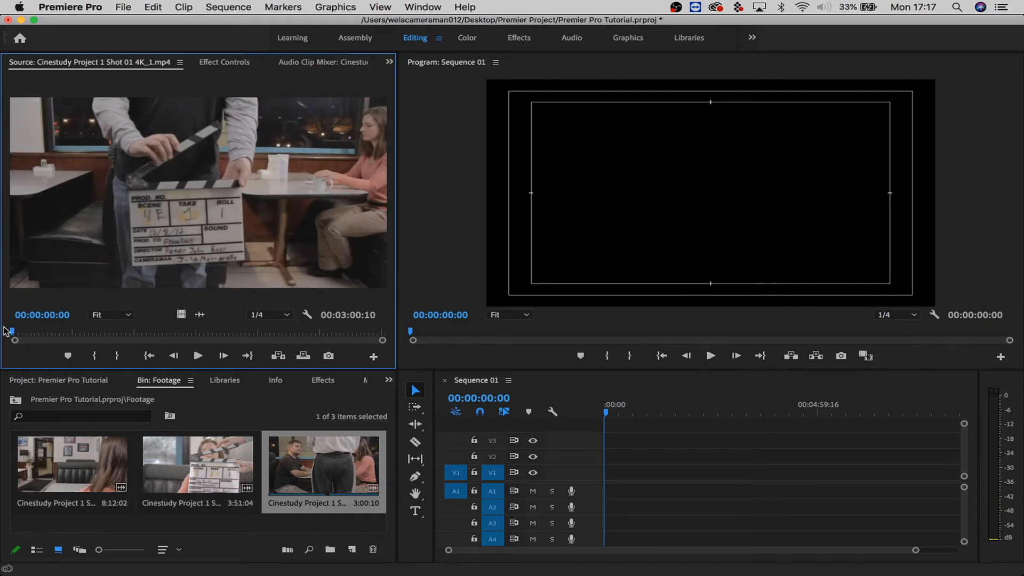
{"action": "key", "text": "space"}
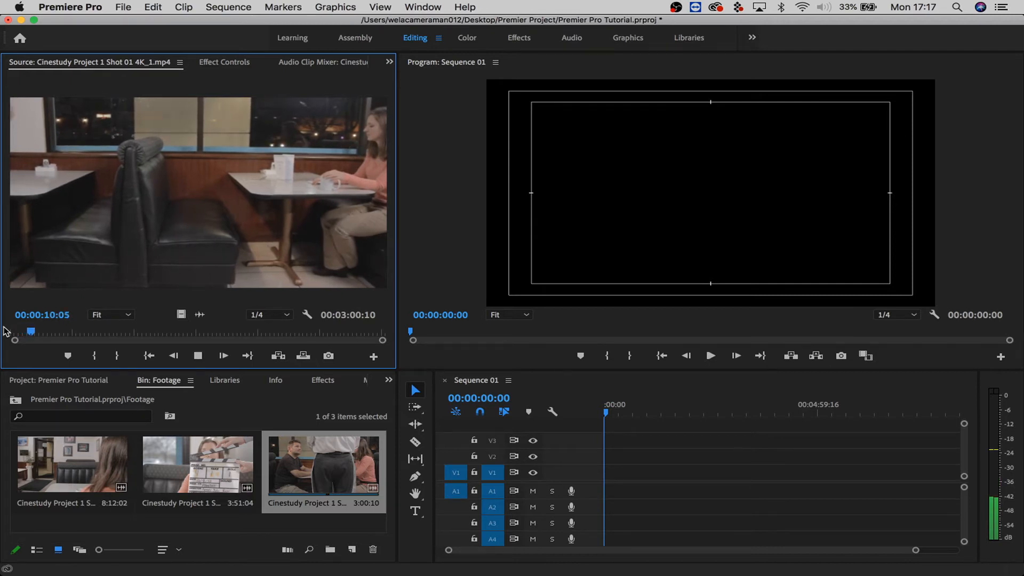
- Mark the Shot 01 clip's In point at 00:00:10:11 and its Out point at 00:00:24:11 in the Source monitor
{"action": "key", "text": "space"}
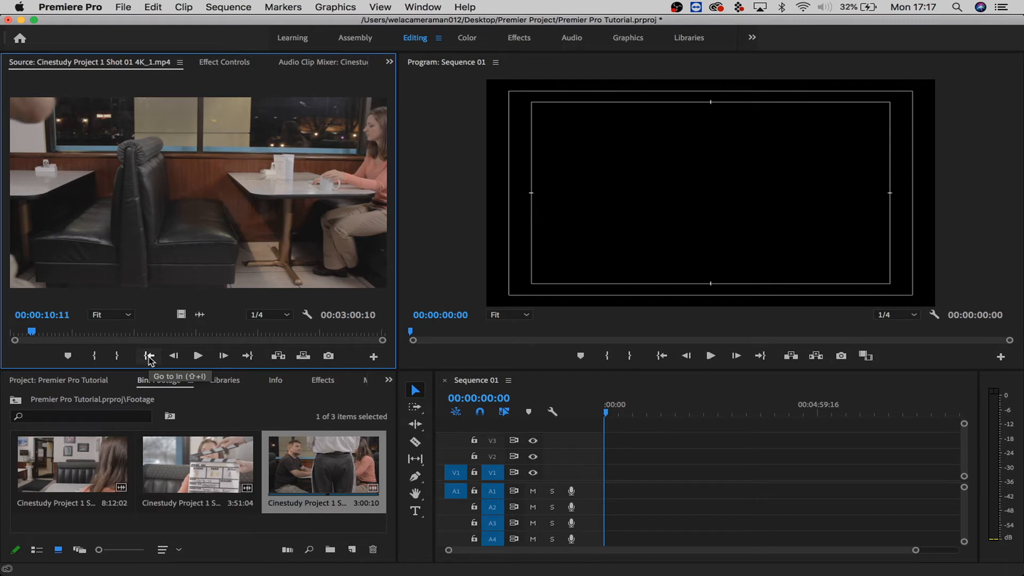
{"action": "key", "text": "i"}
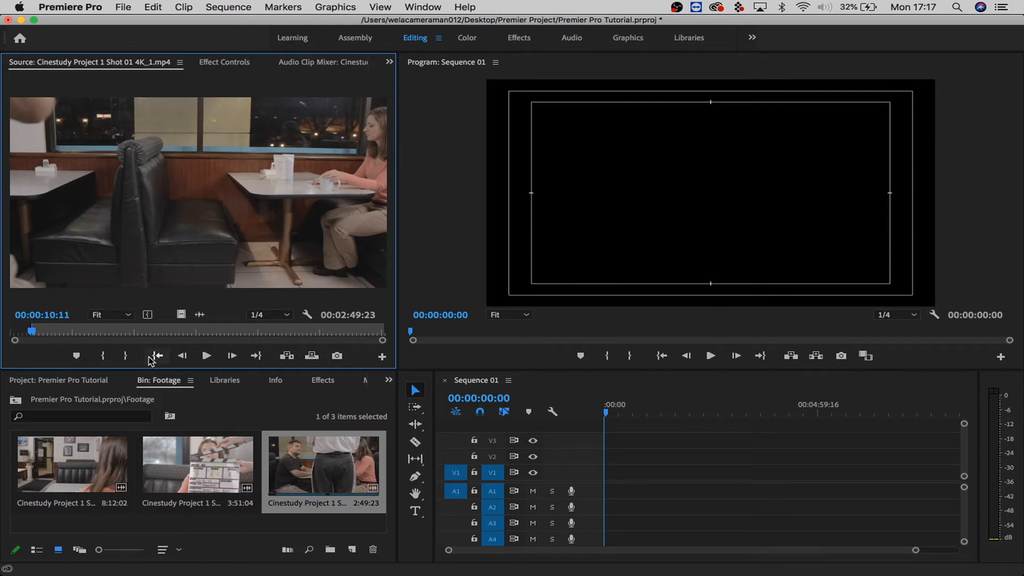
{"action": "key", "text": "space"}
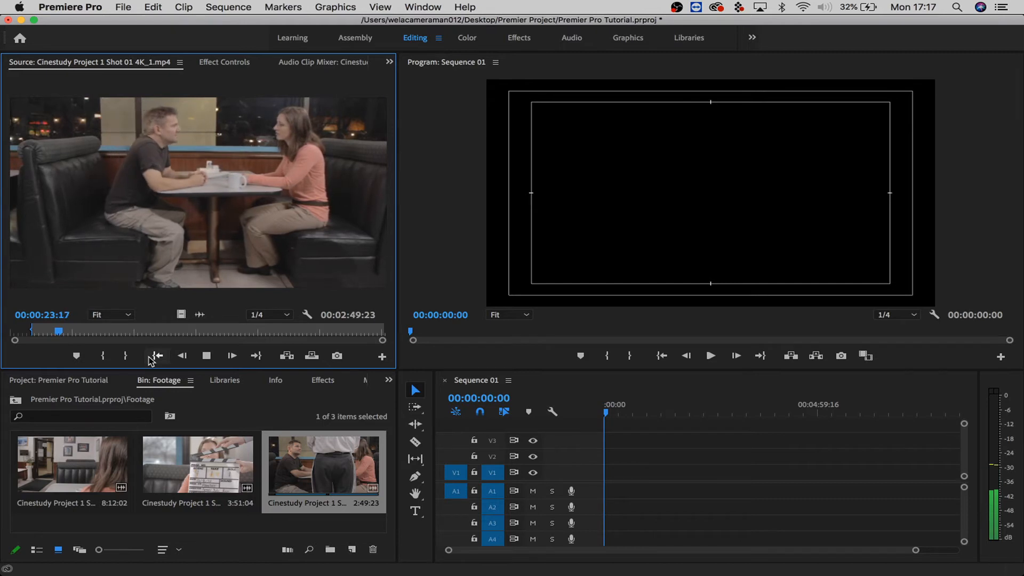
{"action": "key", "text": "space"}
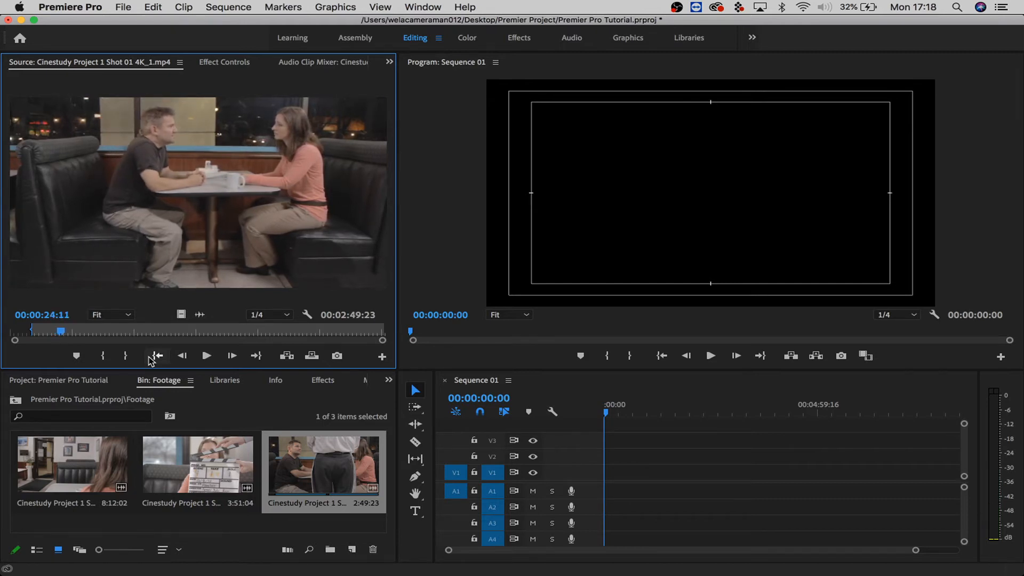
{"action": "key", "text": "Right"}
{"action": "key", "text": "o"}
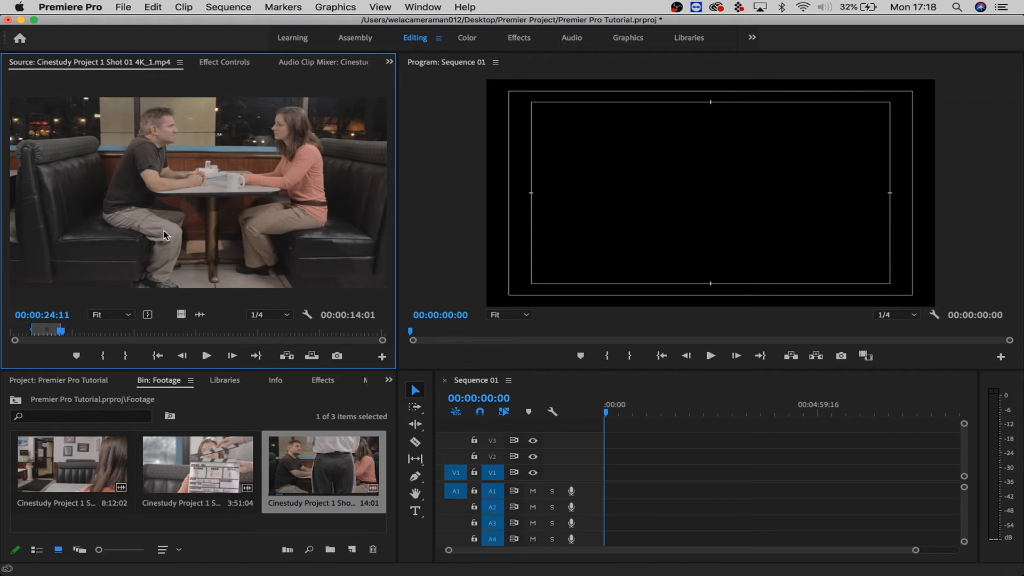
- Place the marked Shot 01 section with its audio on V1 and A1 at the start of Sequence 01
{"action": "left_click_drag", "start_coordinate": [294, 260], "coordinate": [605, 481]}
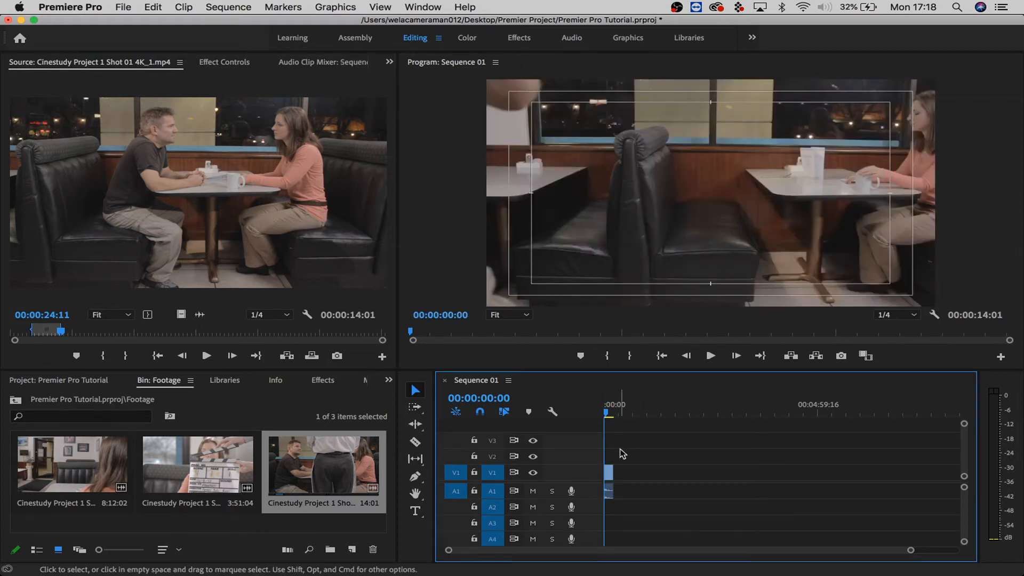
{"action": "left_click", "coordinate": [602, 412]}
{"action": "left_click_drag", "start_coordinate": [607, 414], "coordinate": [603, 414]}
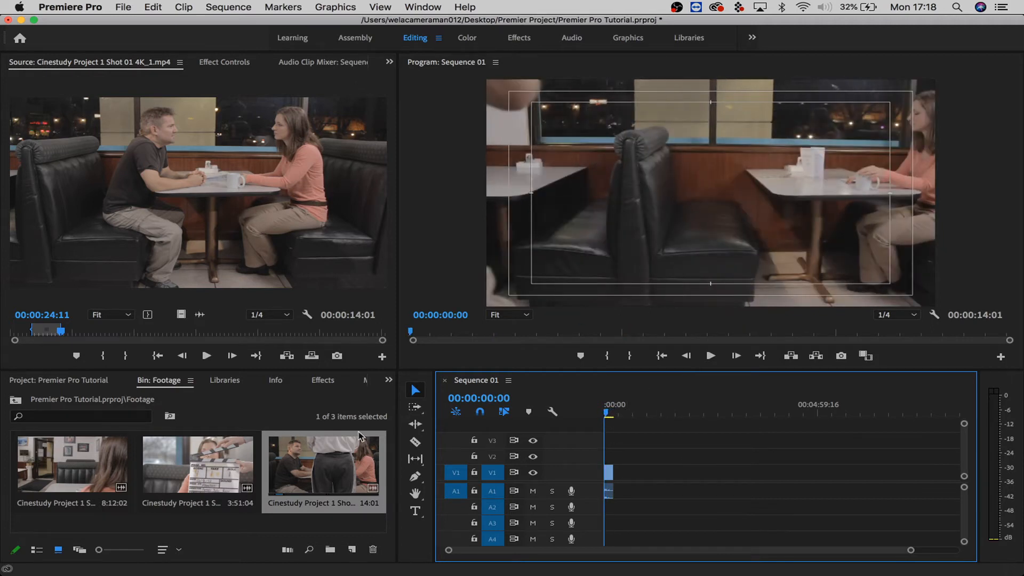
- Load the Cinestudy Project 1 Shot 03 clip into the Source monitor, play it from the start and mark its Out point at 00:00:15:00
{"action": "double_click", "coordinate": [80, 473]}
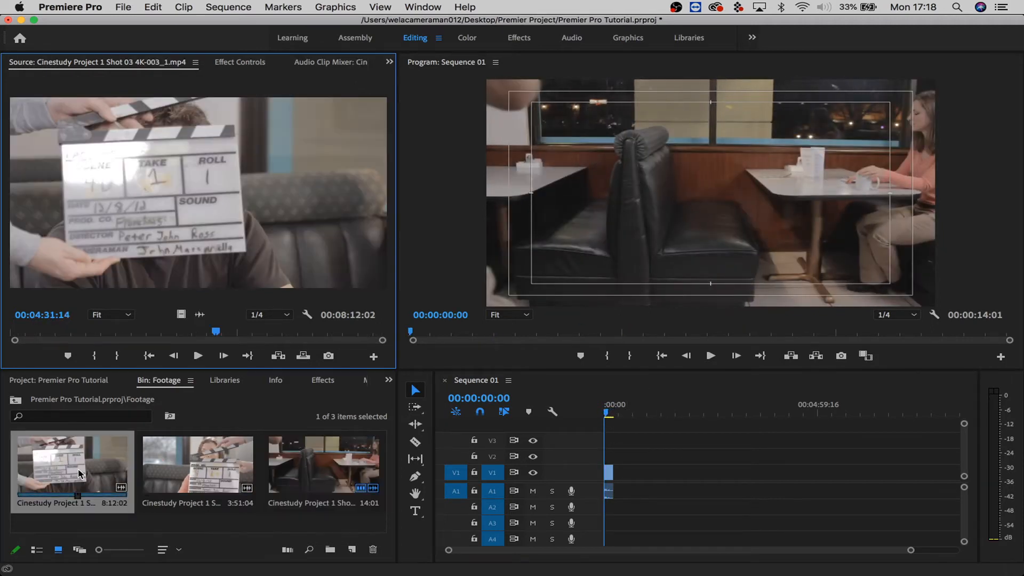
{"action": "left_click_drag", "start_coordinate": [33, 335], "coordinate": [2, 334]}
{"action": "key", "text": "space"}
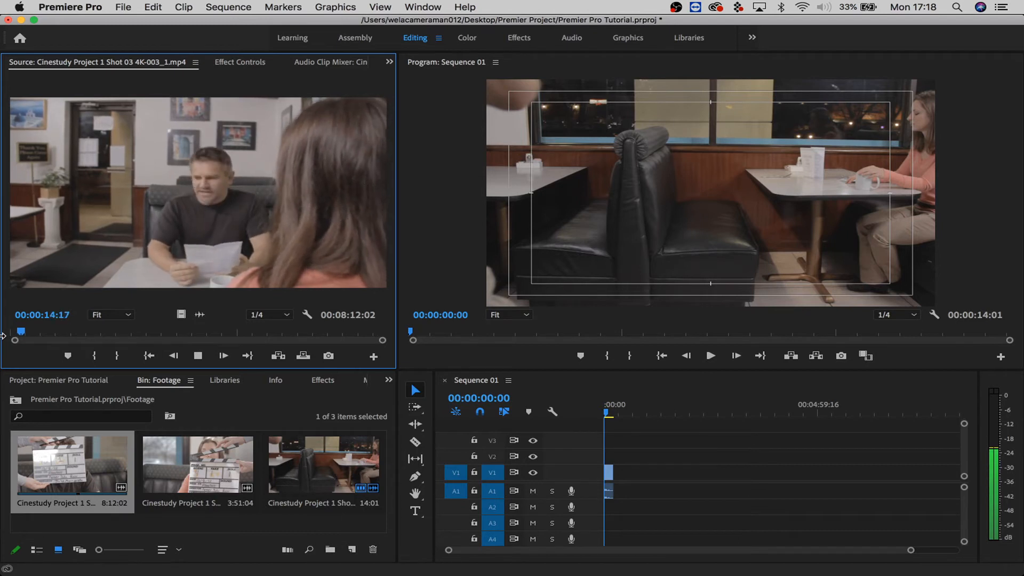
{"action": "key", "text": "space"}
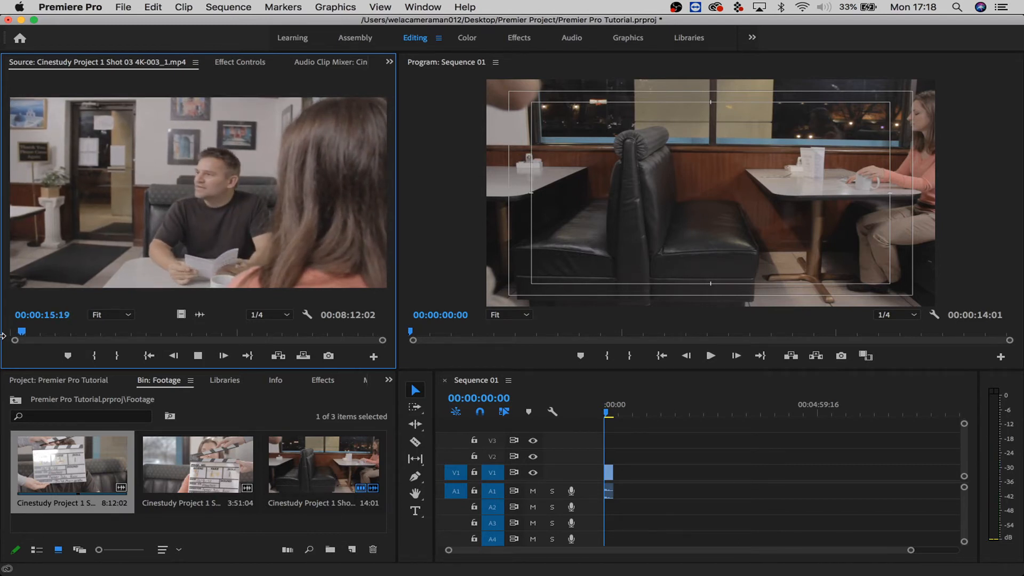
{"action": "key", "text": "j"}
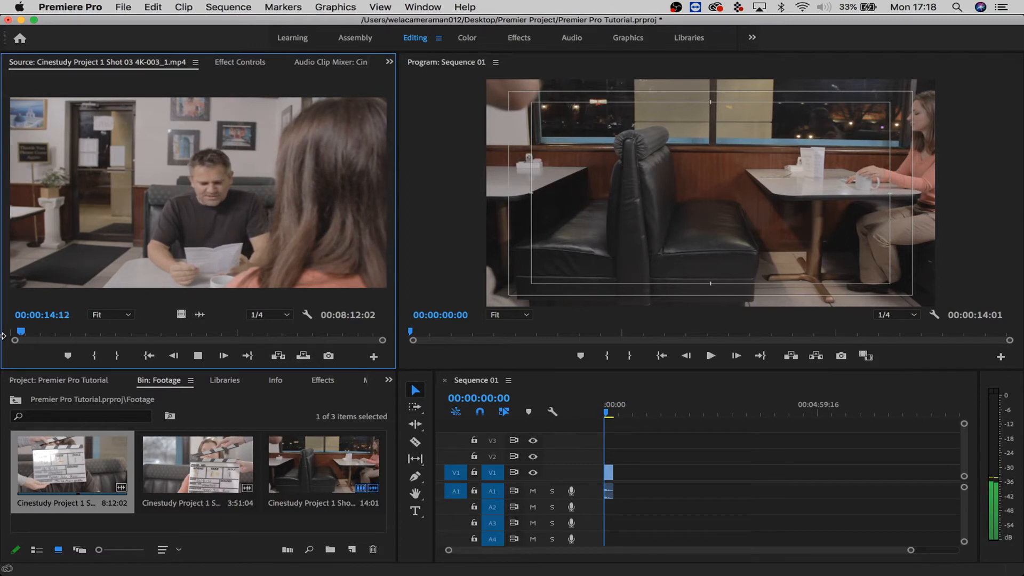
{"action": "key", "text": "k"}
{"action": "key", "text": "Right"}
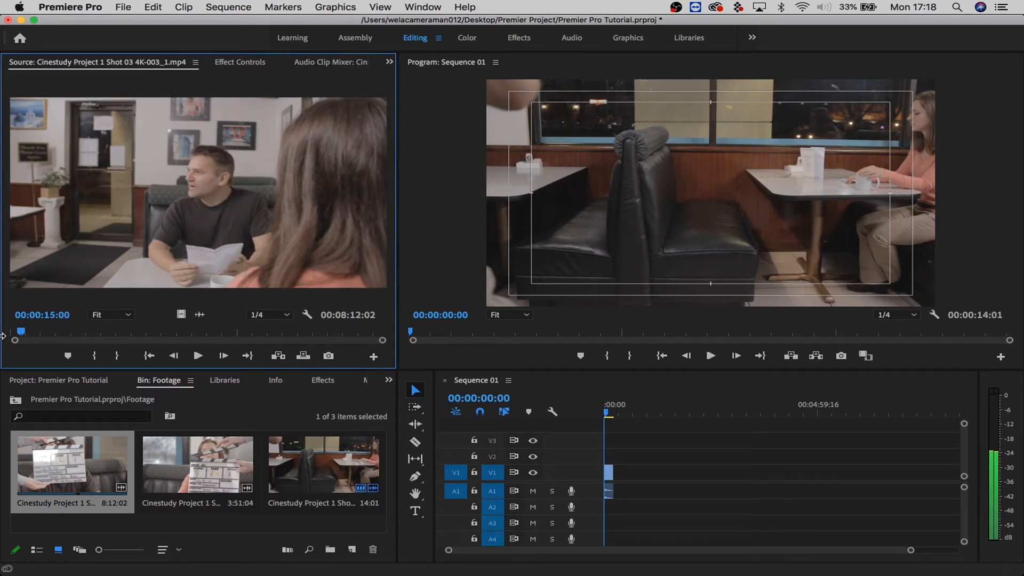
{"action": "key", "text": "o"}
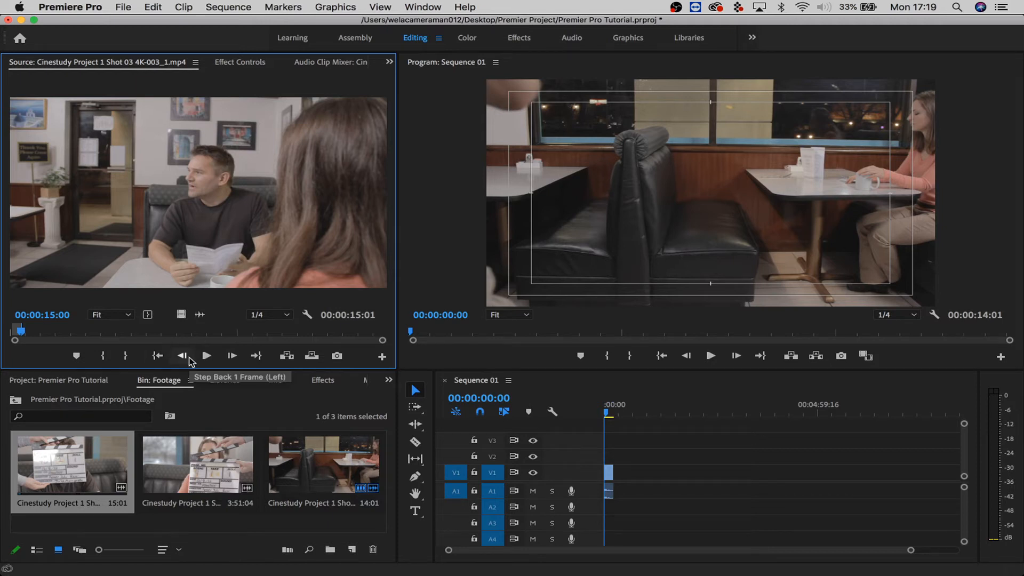
- Play the Shot 03 clip backwards and mark its In point at 00:00:12:03
{"action": "key", "text": "j"}
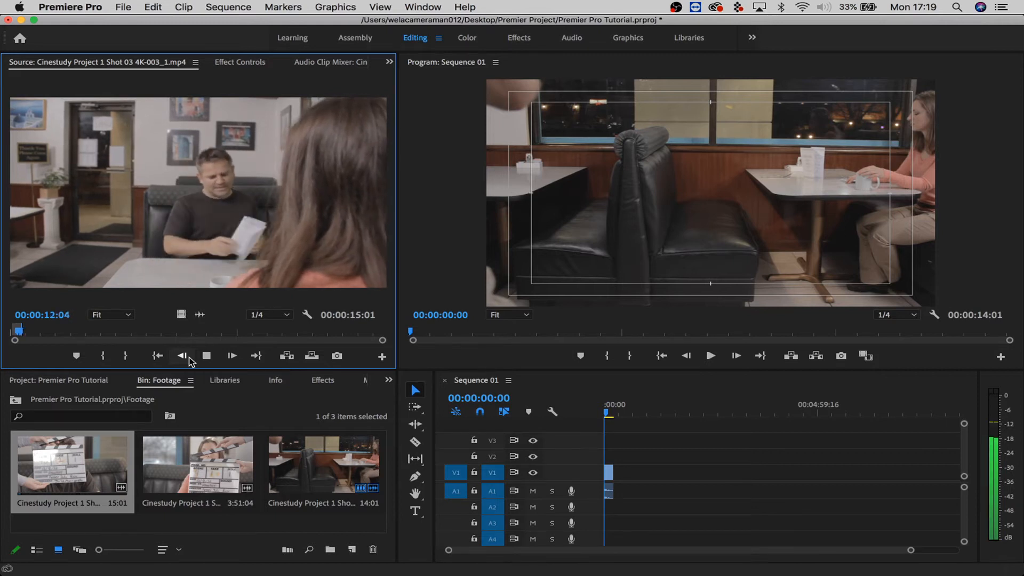
{"action": "key", "text": "k"}
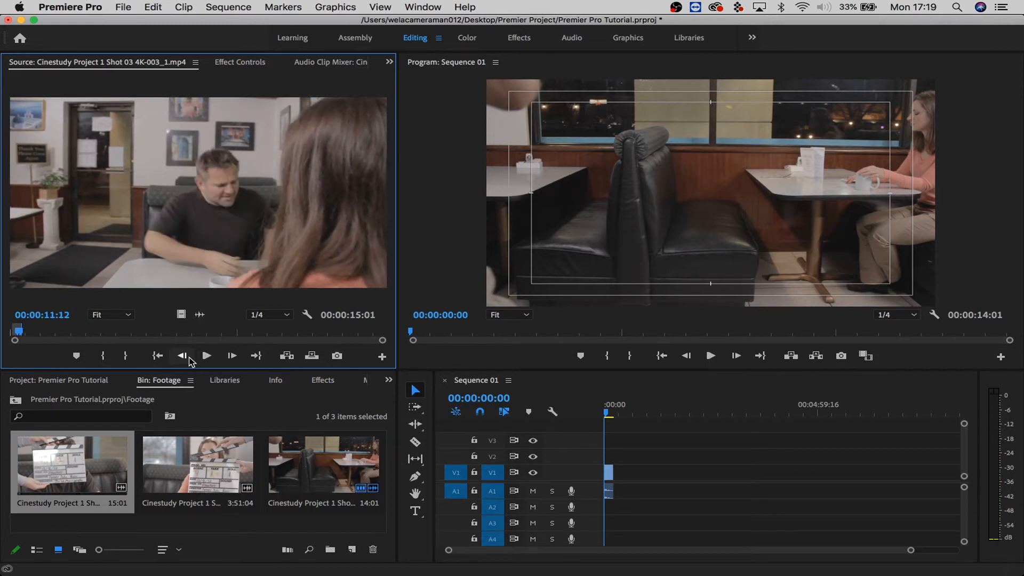
{"action": "key", "text": "l"}
{"action": "key", "text": "k"}
{"action": "key", "text": "i"}
- Play Sequence 01 from its start and stop the playhead at 00:00:07:16
{"action": "left_click", "coordinate": [746, 450]}
{"action": "key", "text": "equal"}
{"action": "key", "text": "equal"}
{"action": "key", "text": "equal"}
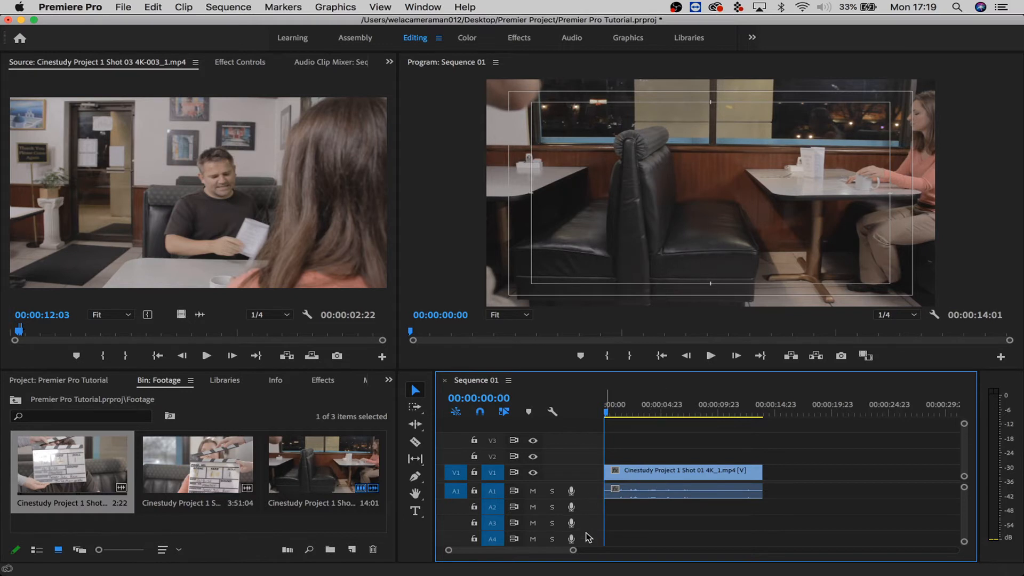
{"action": "left_click_drag", "start_coordinate": [572, 549], "coordinate": [604, 551]}
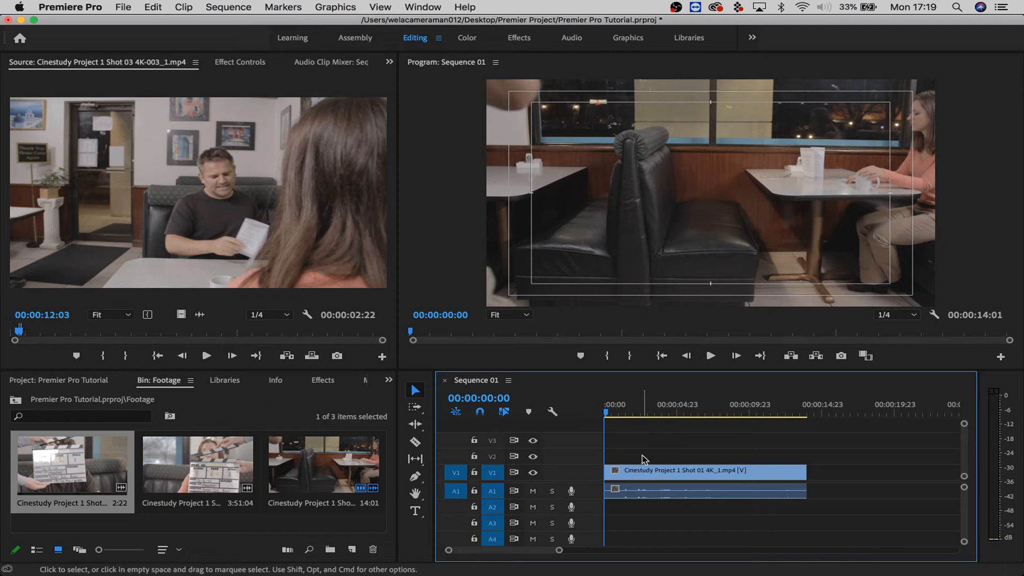
{"action": "left_click", "coordinate": [644, 471]}
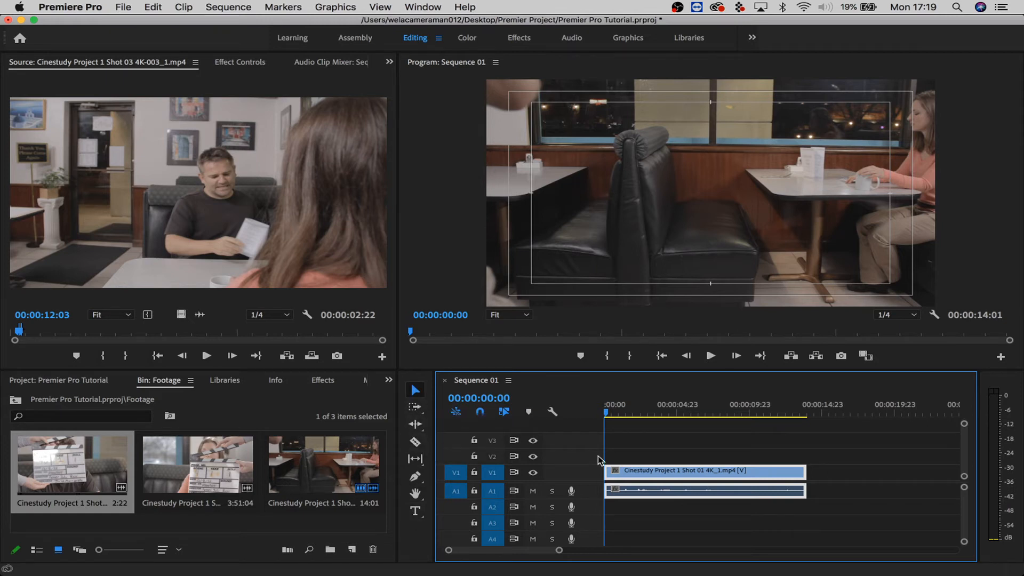
{"action": "left_click_drag", "start_coordinate": [645, 476], "coordinate": [582, 481]}
{"action": "left_click", "coordinate": [636, 438]}
{"action": "key", "text": "space"}
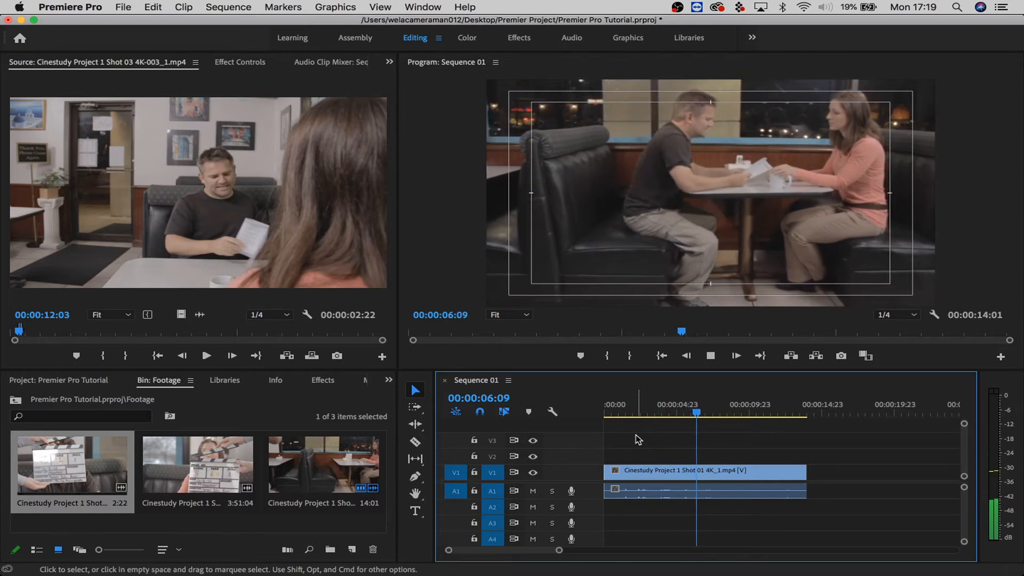
{"action": "key", "text": "space"}
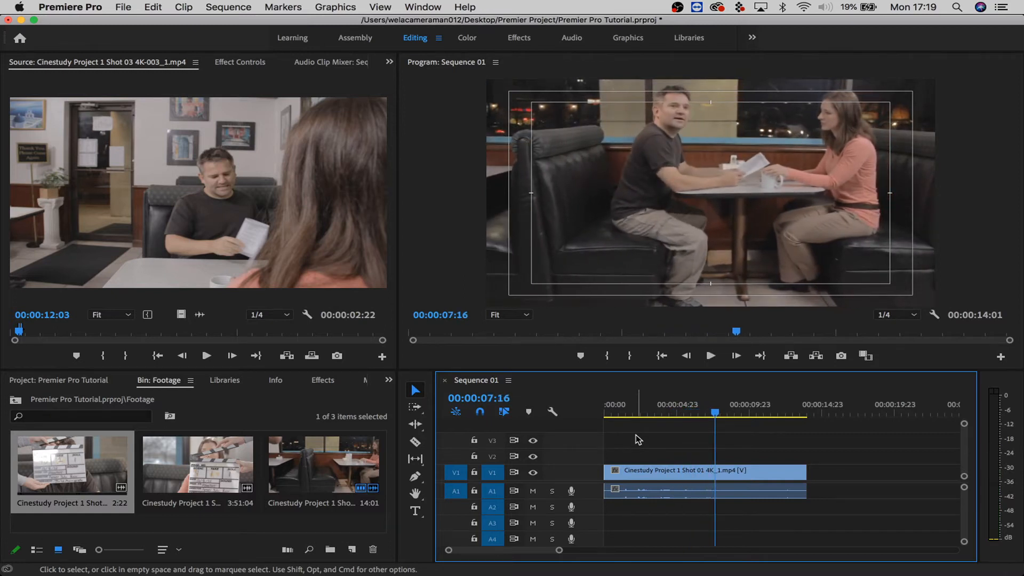
- Place only the video of the marked Shot 03 section on V2, ending at 00:00:07:16, and play back the cut
{"action": "left_click_drag", "start_coordinate": [184, 314], "coordinate": [672, 443]}
{"action": "left_click", "coordinate": [669, 415]}
{"action": "key", "text": "space"}
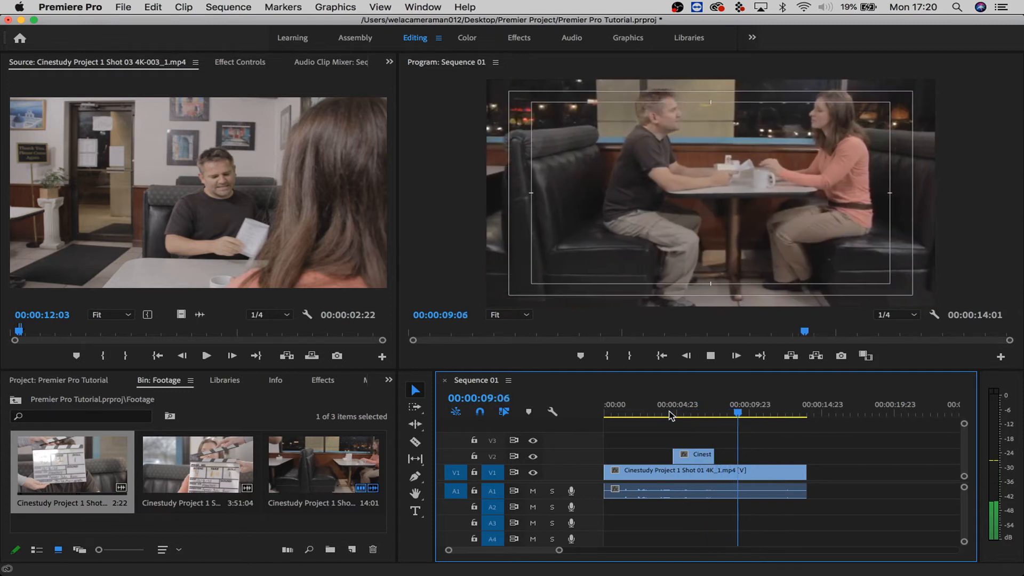
{"action": "key", "text": "space"}
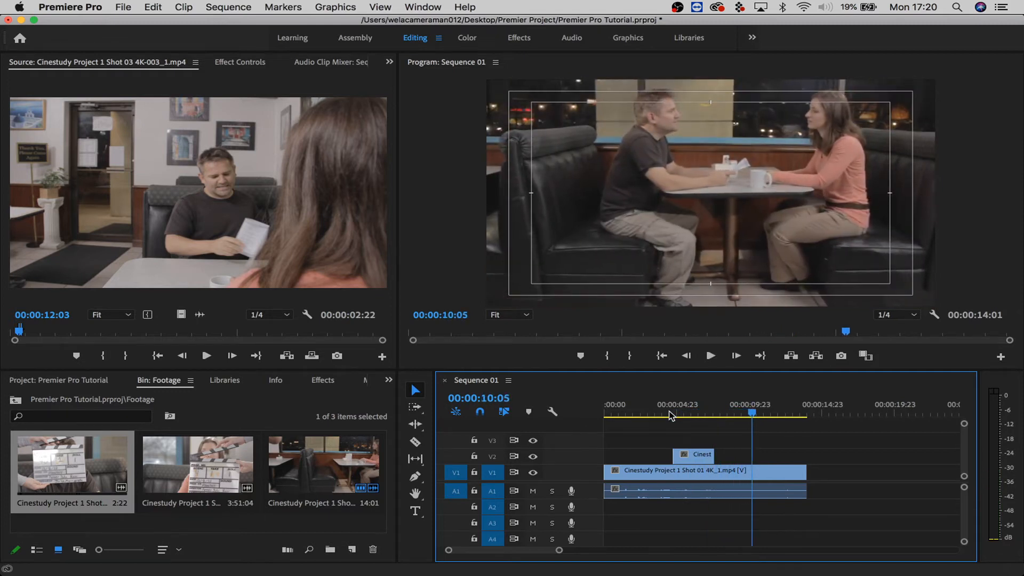
- Load the Cinestudy Project 1 Shot 02 clip, play it from the start and mark a 00:00:03:12 section ending at 00:00:22:11
{"action": "double_click", "coordinate": [197, 469]}
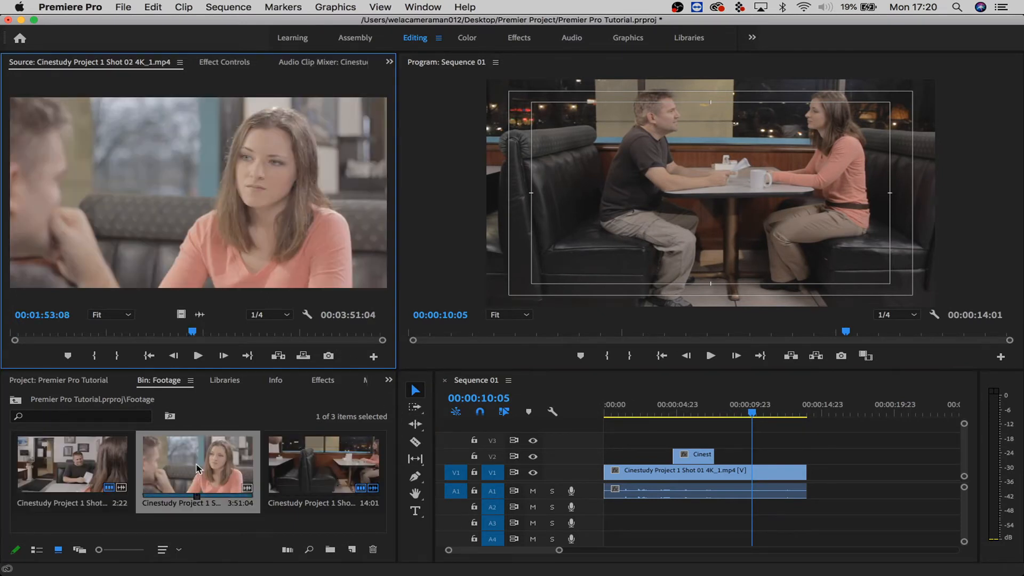
{"action": "left_click_drag", "start_coordinate": [64, 334], "coordinate": [3, 332]}
{"action": "key", "text": "space"}
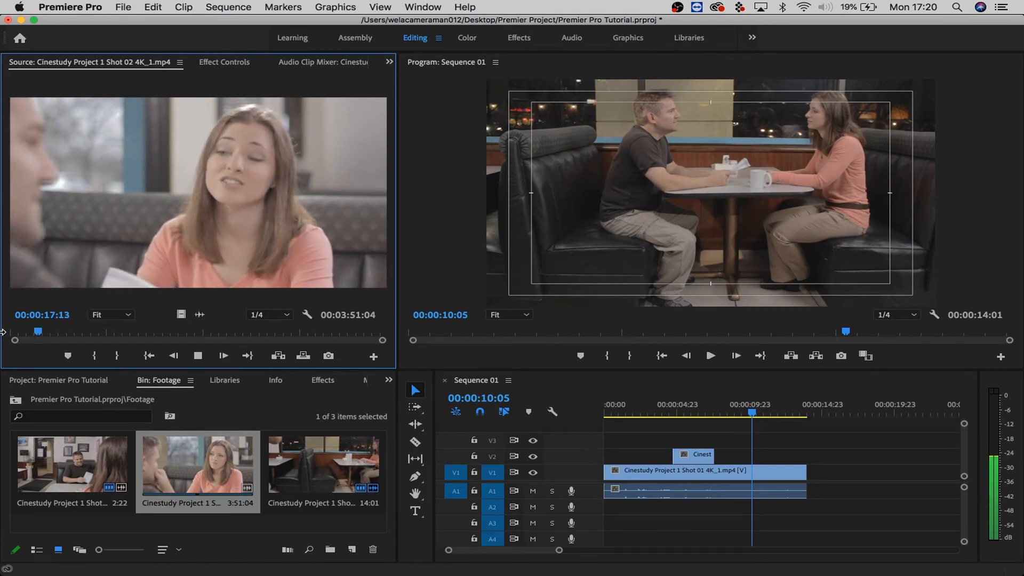
{"action": "key", "text": "i"}
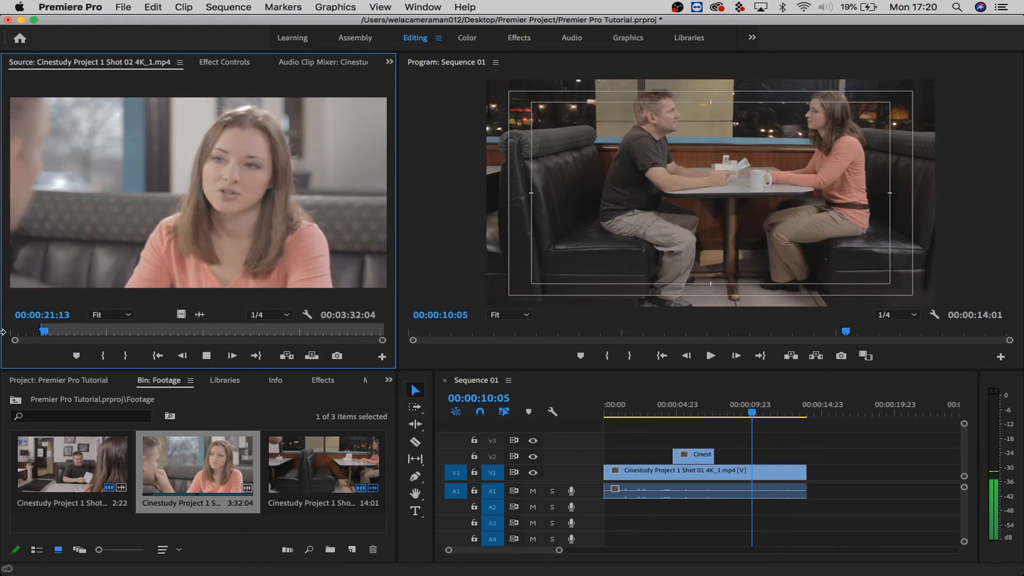
{"action": "key", "text": "space"}
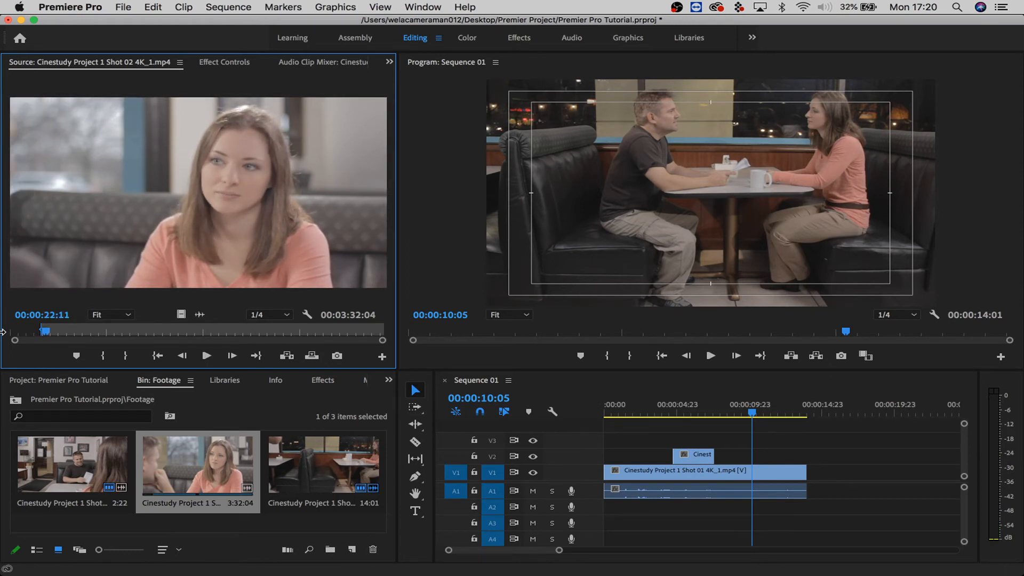
{"action": "key", "text": "o"}
- Play the sequence on to 00:00:13:17 and place only the video of the marked Shot 02 section on V2, ending there
{"action": "left_click", "coordinate": [753, 442]}
{"action": "key", "text": "space"}
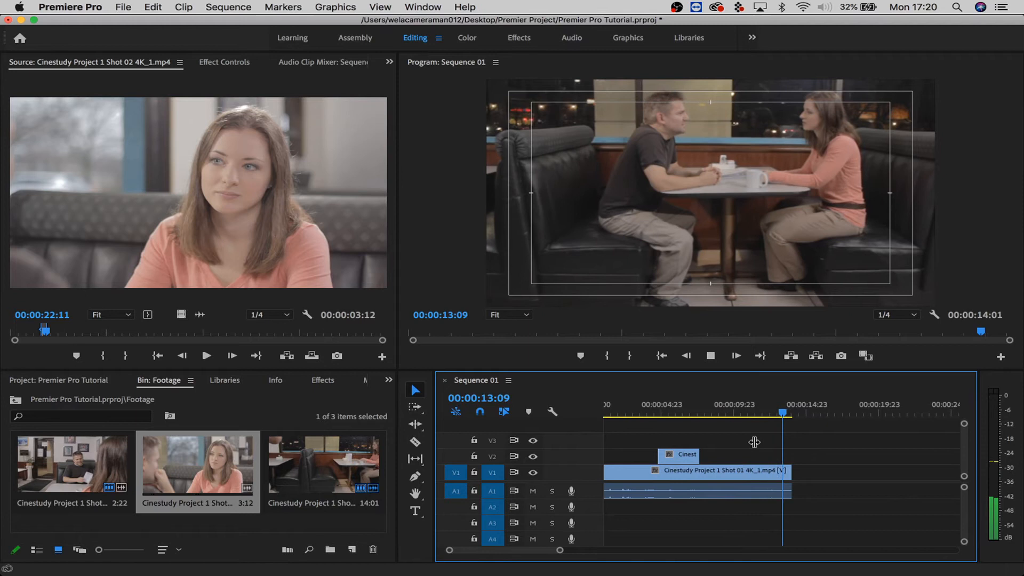
{"action": "key", "text": "space"}
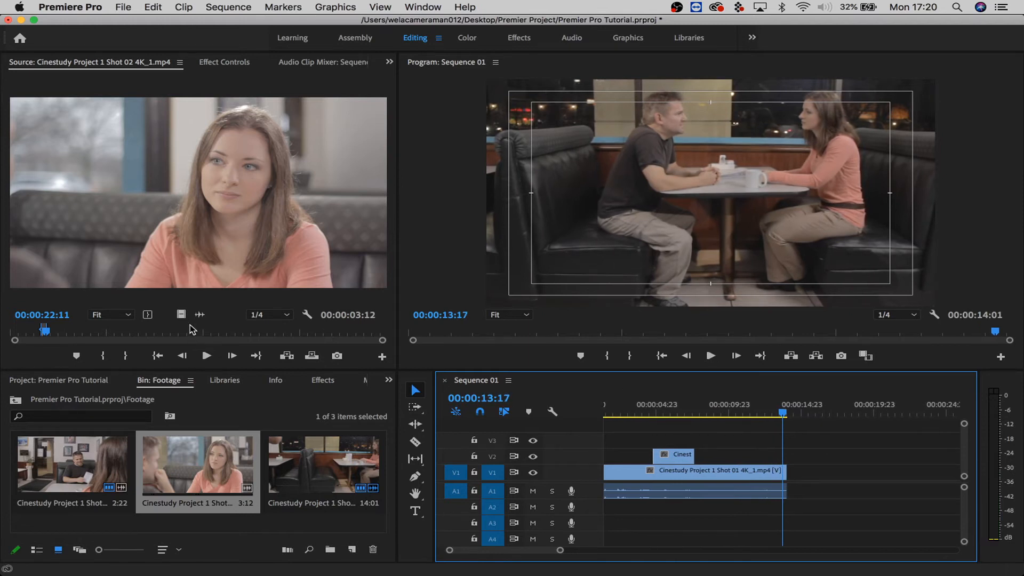
{"action": "left_click_drag", "start_coordinate": [181, 315], "coordinate": [728, 454]}
- Extend the Shot 02 clip on V2 to the end of the Shot 01 clip and play back that part of the sequence
{"action": "left_click", "coordinate": [728, 410]}
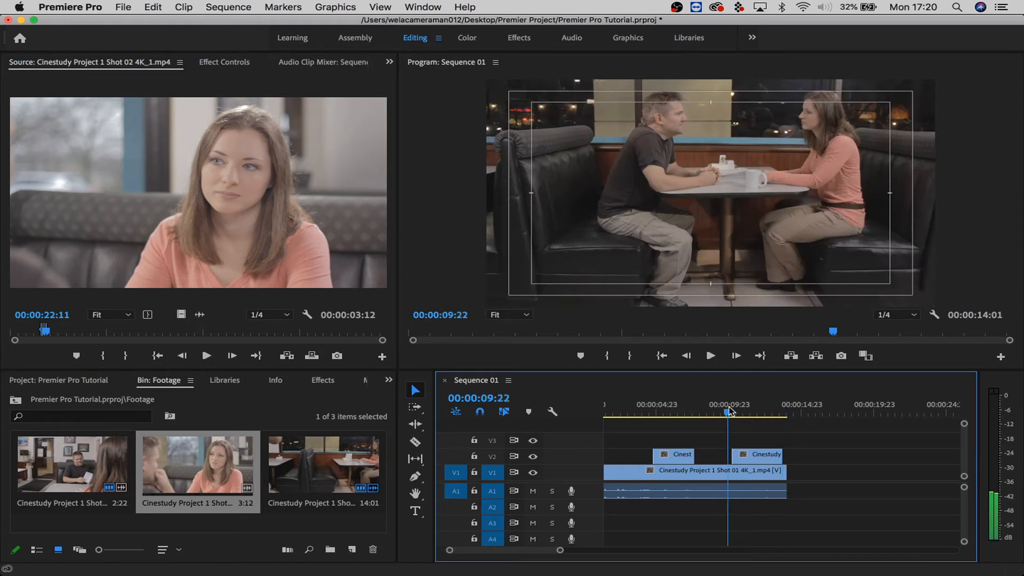
{"action": "key", "text": "space"}
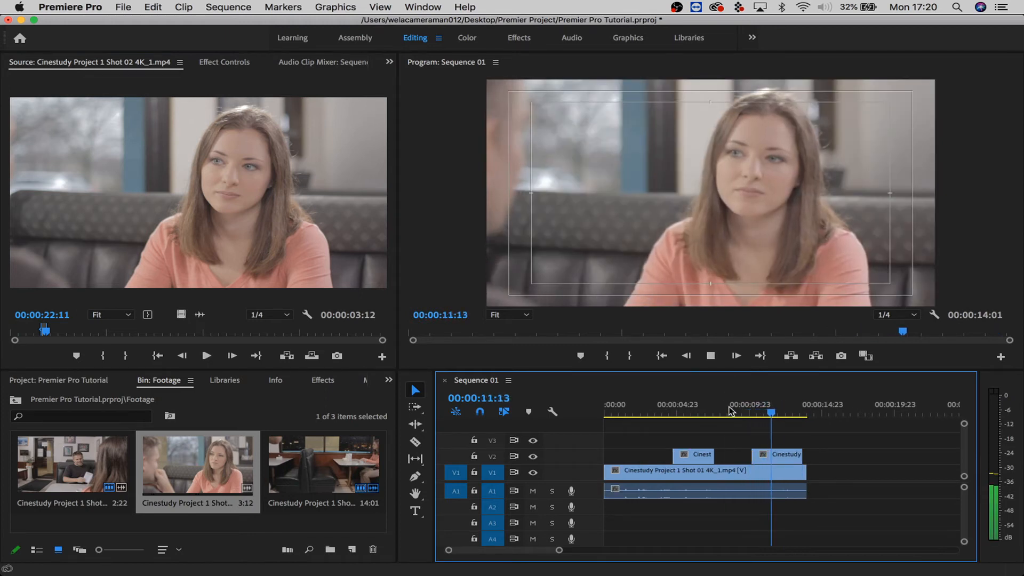
{"action": "key", "text": "space"}
{"action": "left_click_drag", "start_coordinate": [789, 454], "coordinate": [793, 454]}
{"action": "left_click", "coordinate": [761, 403]}
{"action": "key", "text": "space"}
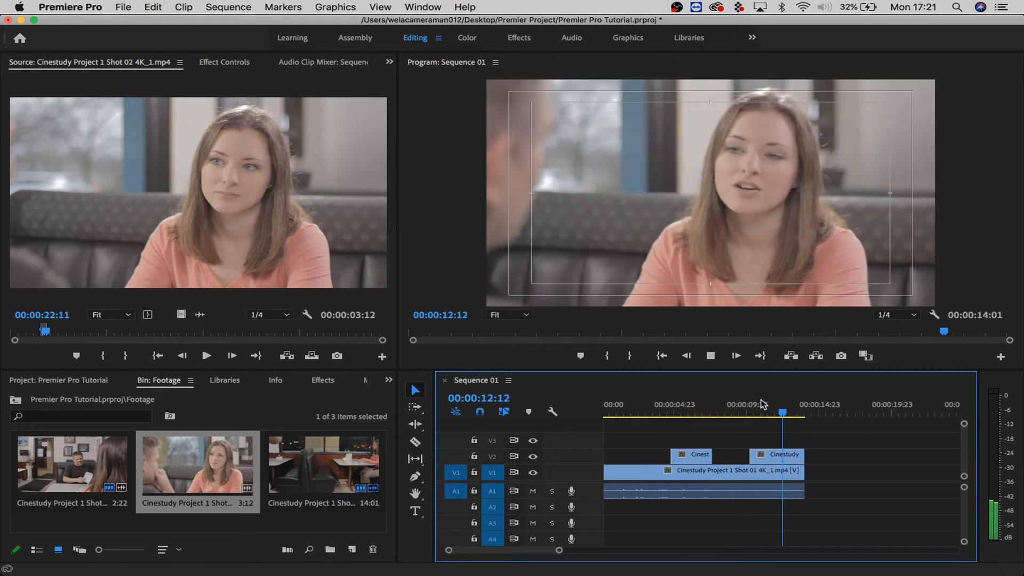
{"action": "key", "text": "space"}
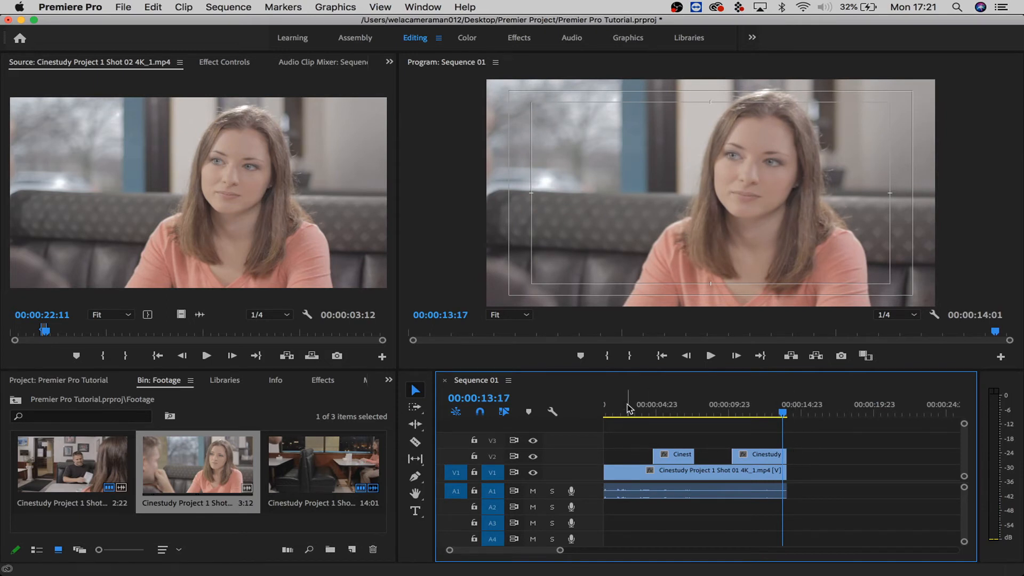
- Select all the clips in Sequence 01 and play the sequence from its beginning
{"action": "key", "text": "Home"}
{"action": "left_click_drag", "start_coordinate": [829, 426], "coordinate": [653, 482]}
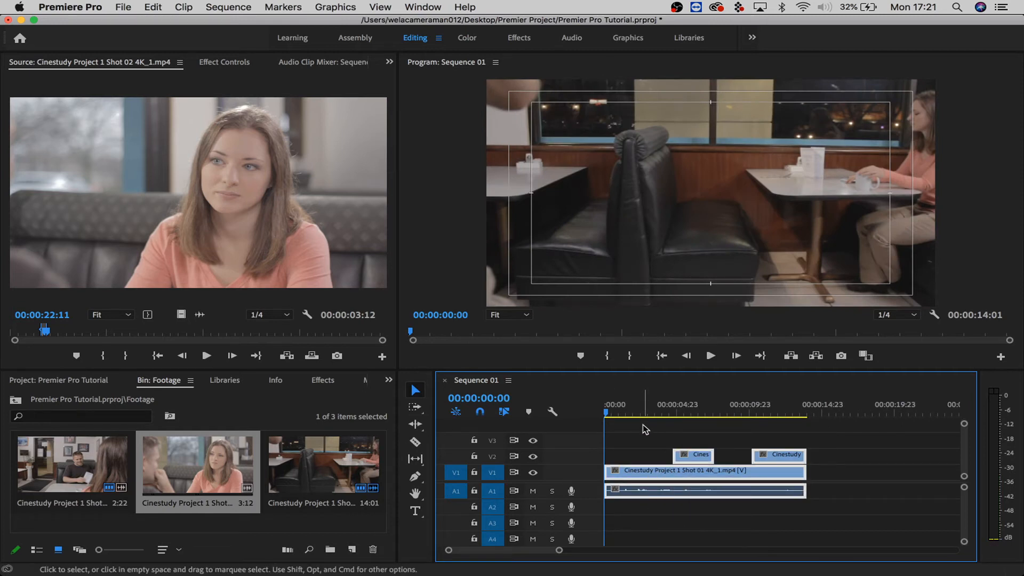
{"action": "key", "text": "space"}
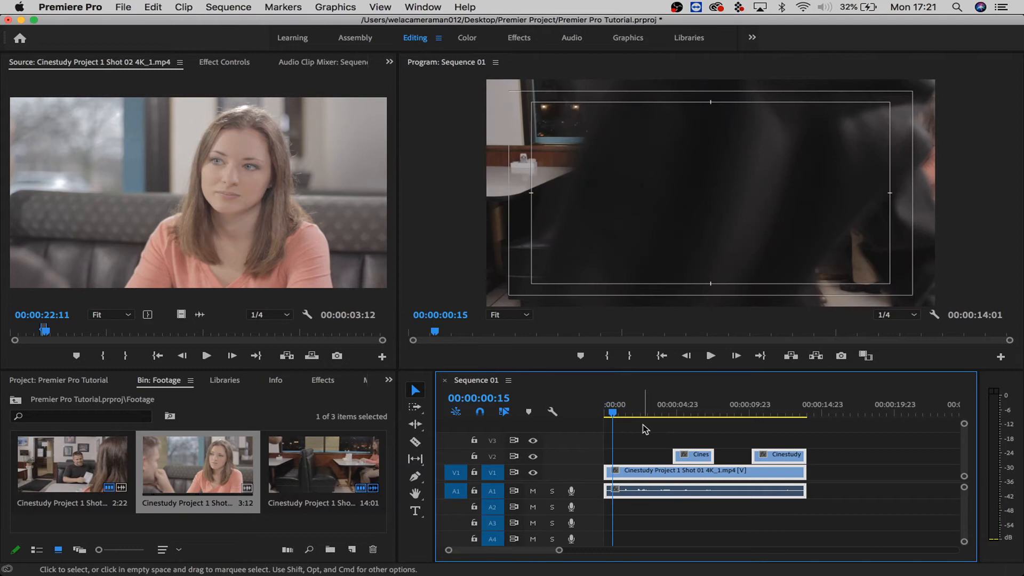
- Load the Cinestudy Project 1 Shot 03 clip, play it from the start and mark a 00:00:04:19 section ending at 00:00:09:13
{"action": "double_click", "coordinate": [59, 490]}
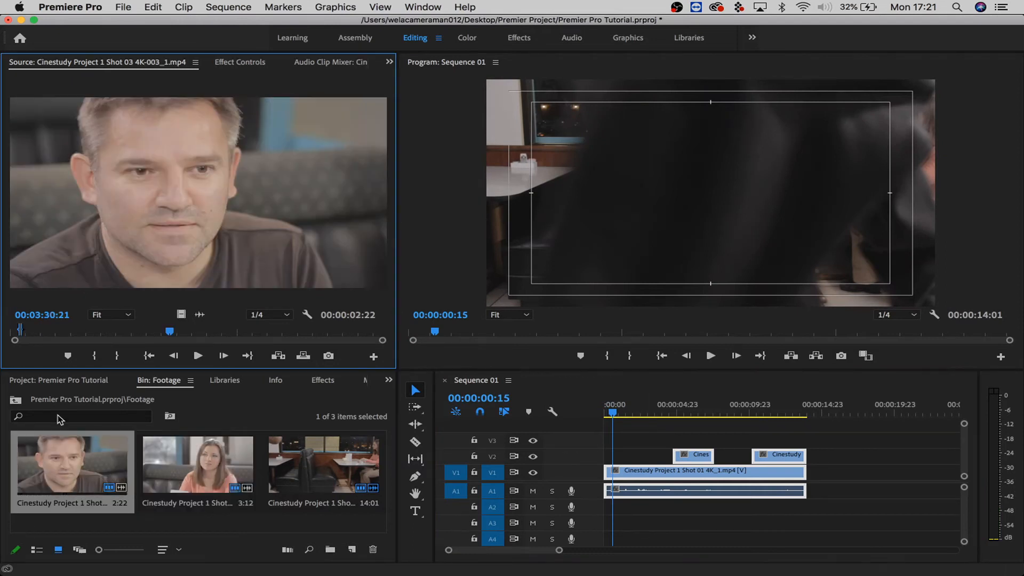
{"action": "left_click_drag", "start_coordinate": [43, 335], "coordinate": [11, 332]}
{"action": "key", "text": "space"}
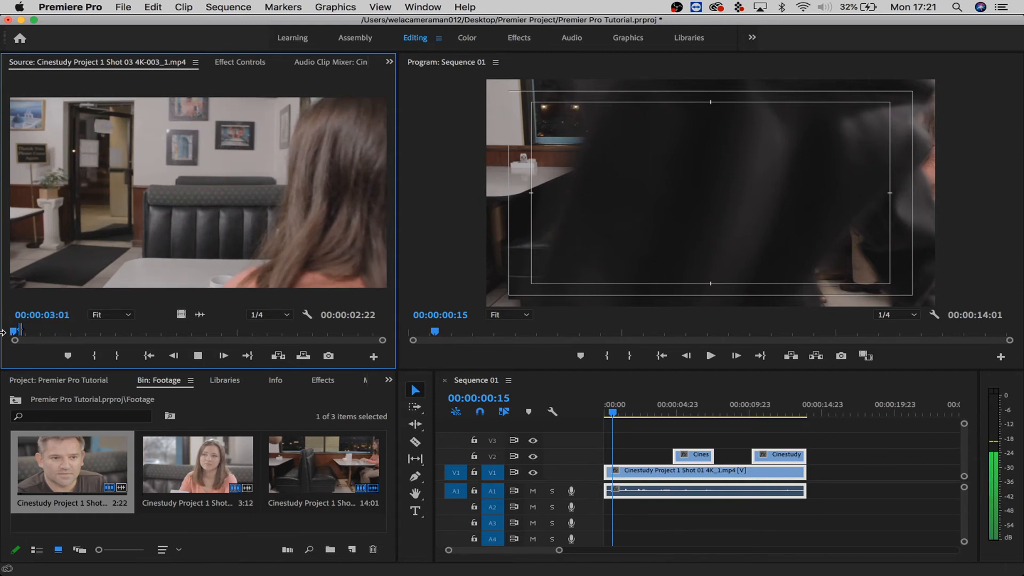
{"action": "key", "text": "i"}
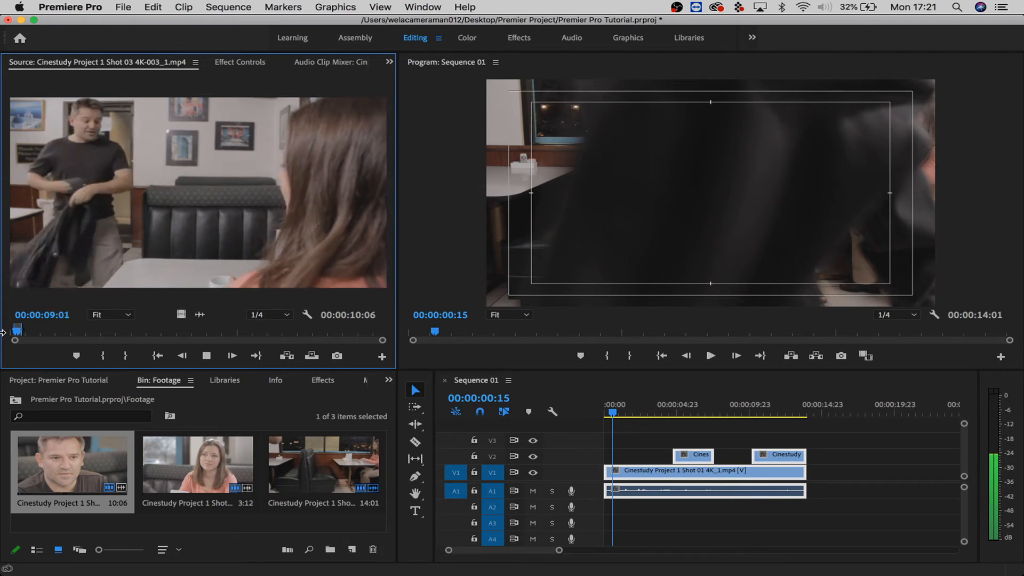
{"action": "key", "text": "space"}
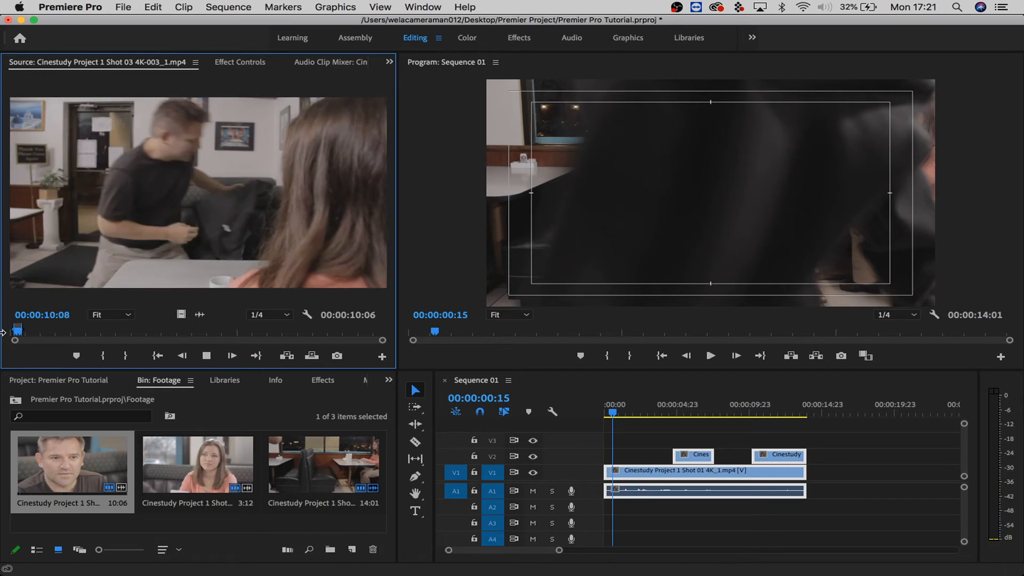
{"action": "key", "text": "space"}
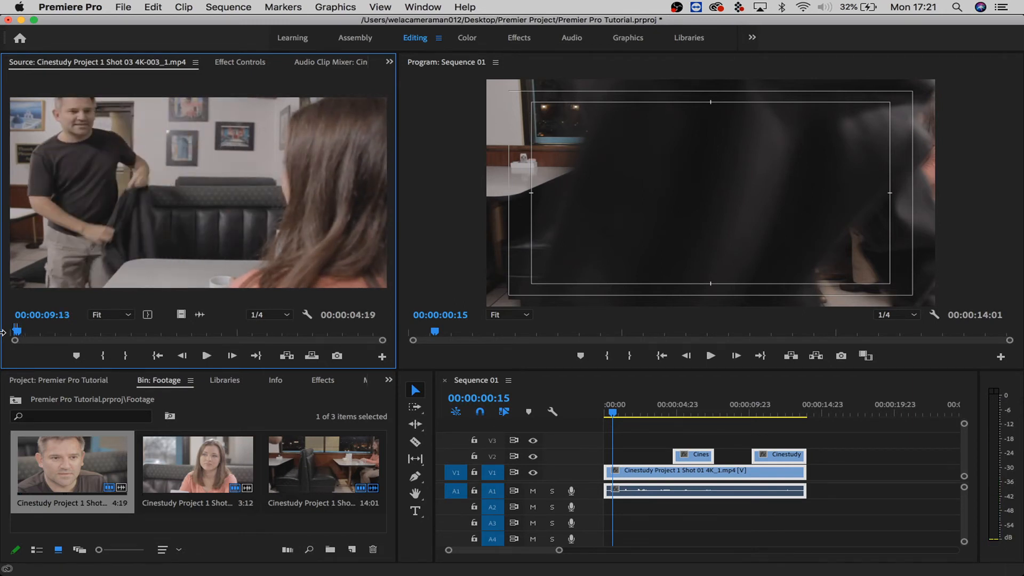
- Play Sequence 01 from its beginning up to 00:00:02:02
{"action": "left_click", "coordinate": [597, 423]}
{"action": "key", "text": "space"}
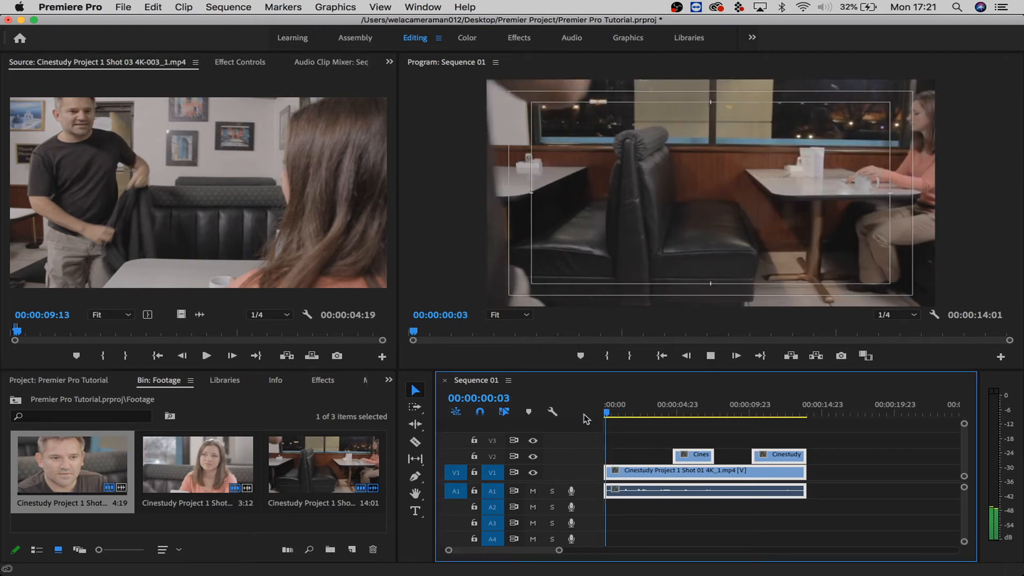
{"action": "key", "text": "space"}
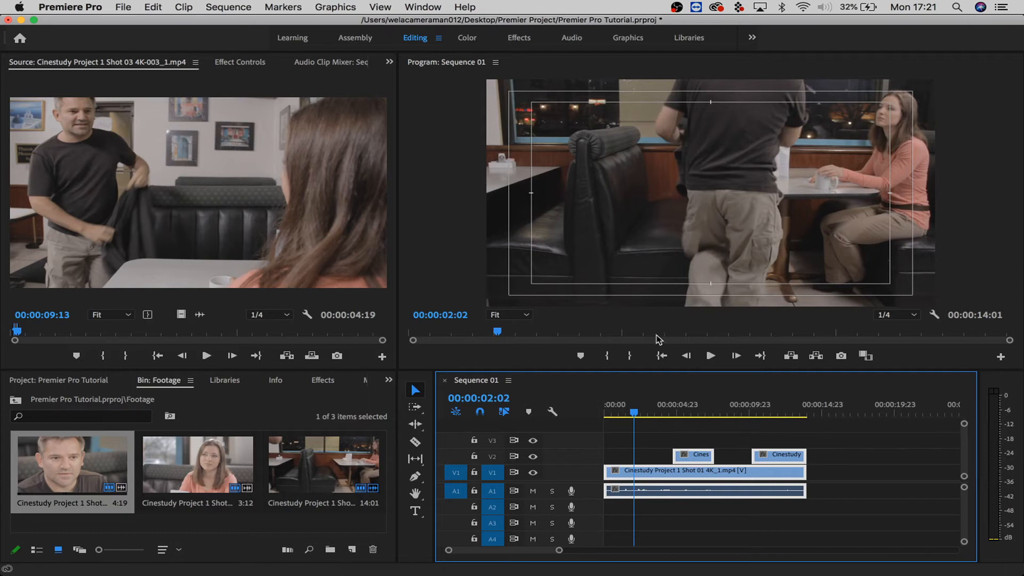
- Move all the clips in Sequence 01 about 9 seconds later and place the marked Shot 03 section at the sequence start on V1 and A1
{"action": "left_click_drag", "start_coordinate": [826, 429], "coordinate": [661, 488]}
{"action": "left_click", "coordinate": [837, 448]}
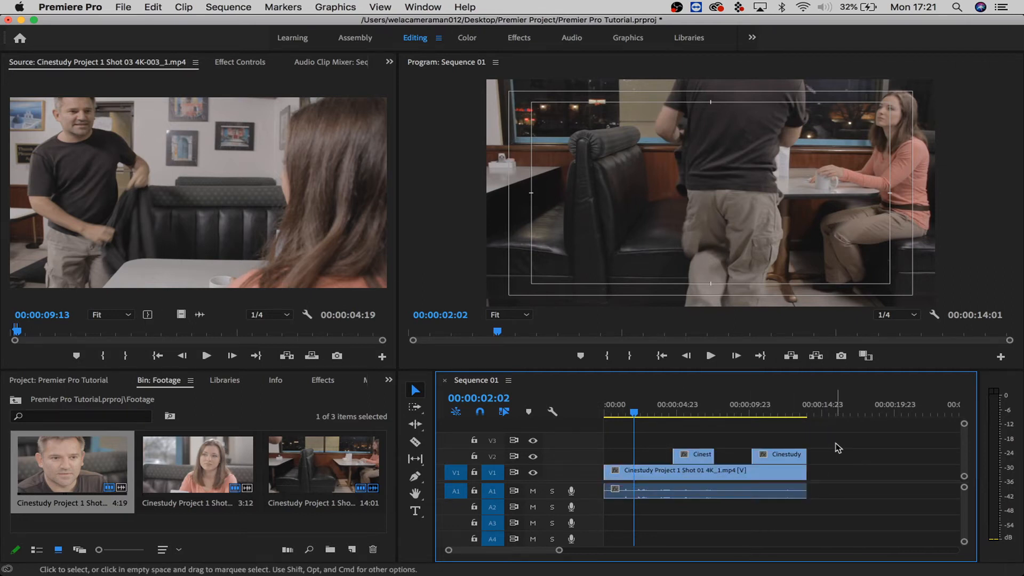
{"action": "key", "text": "super+a"}
{"action": "left_click_drag", "start_coordinate": [680, 479], "coordinate": [813, 479]}
{"action": "left_click_drag", "start_coordinate": [79, 105], "coordinate": [605, 472]}
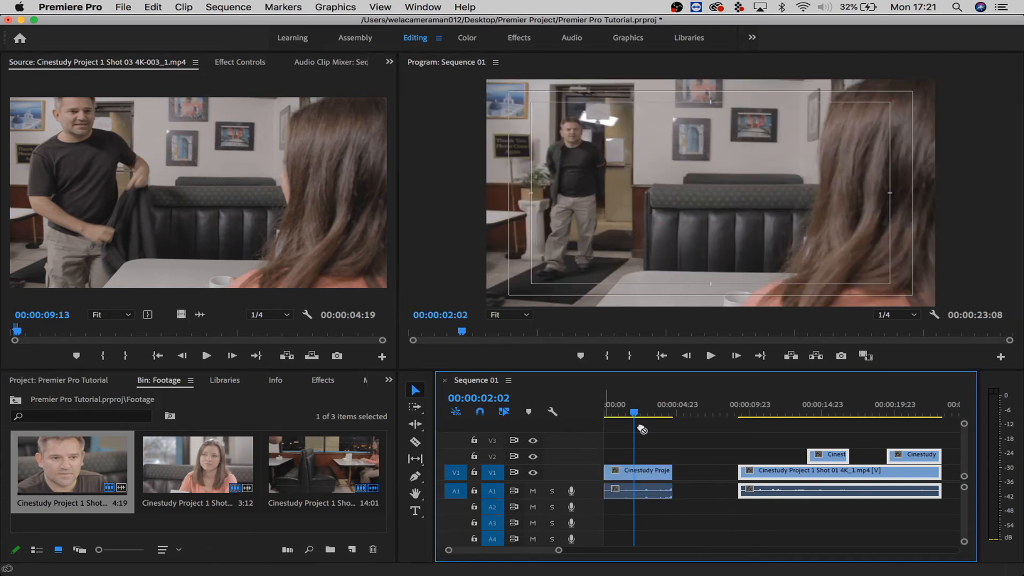
- Play the sequence from the start to 00:00:03:22, split the Shot 03 clip there and delete the part after the cut
{"action": "key", "text": "Home"}
{"action": "key", "text": "space"}
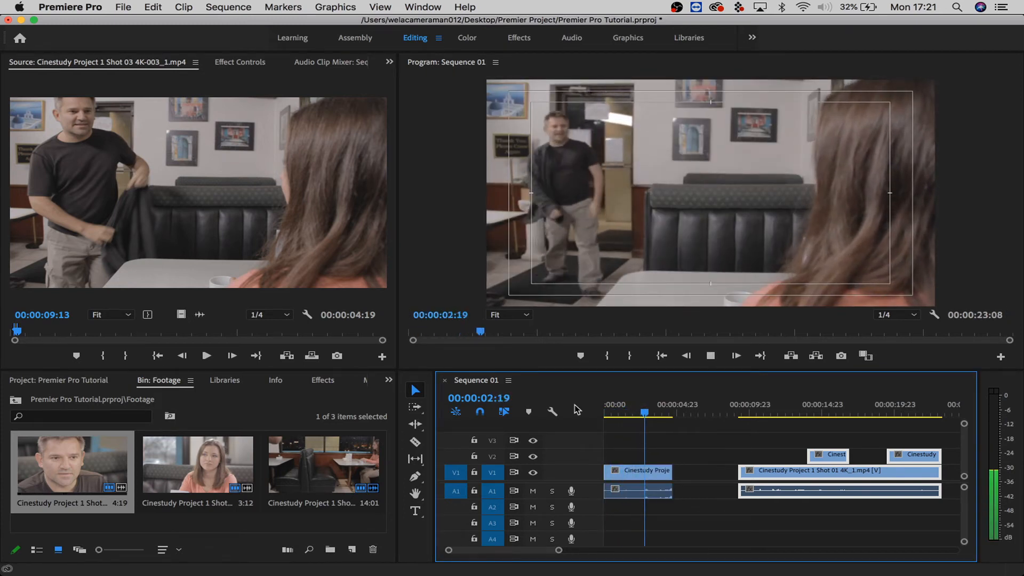
{"action": "key", "text": "space"}
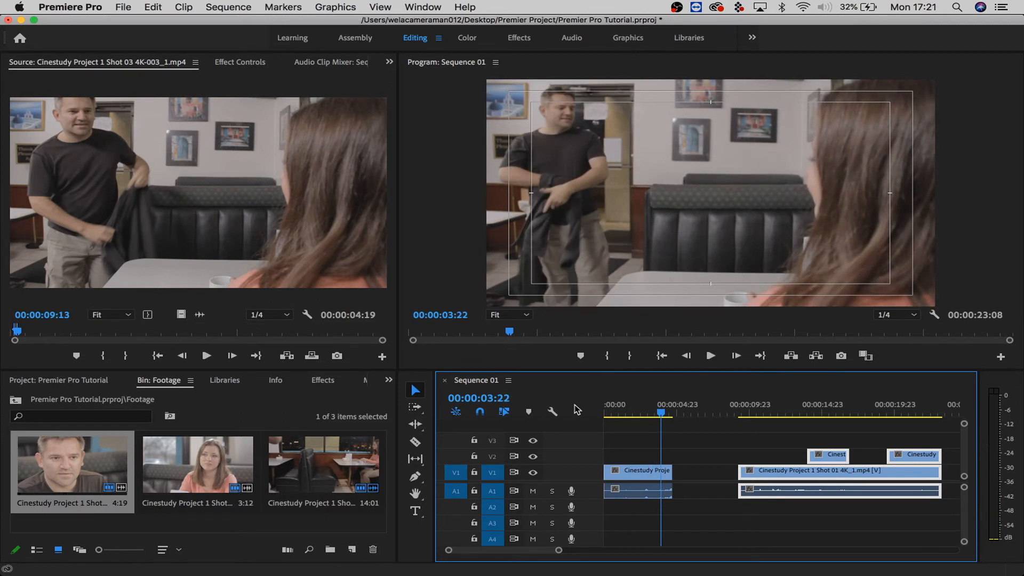
{"action": "left_click_drag", "start_coordinate": [705, 456], "coordinate": [667, 512]}
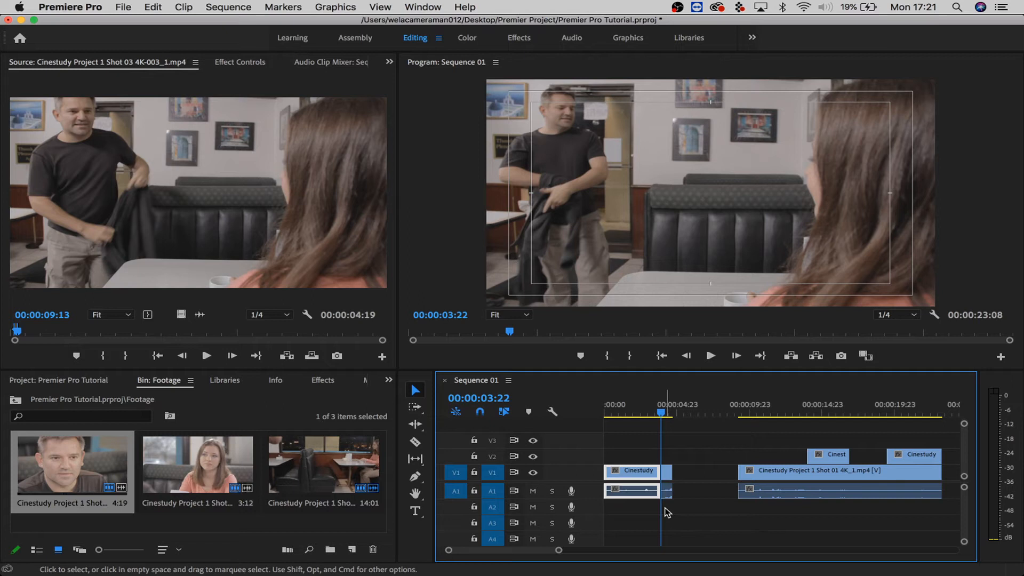
{"action": "left_click_drag", "start_coordinate": [698, 453], "coordinate": [669, 500]}
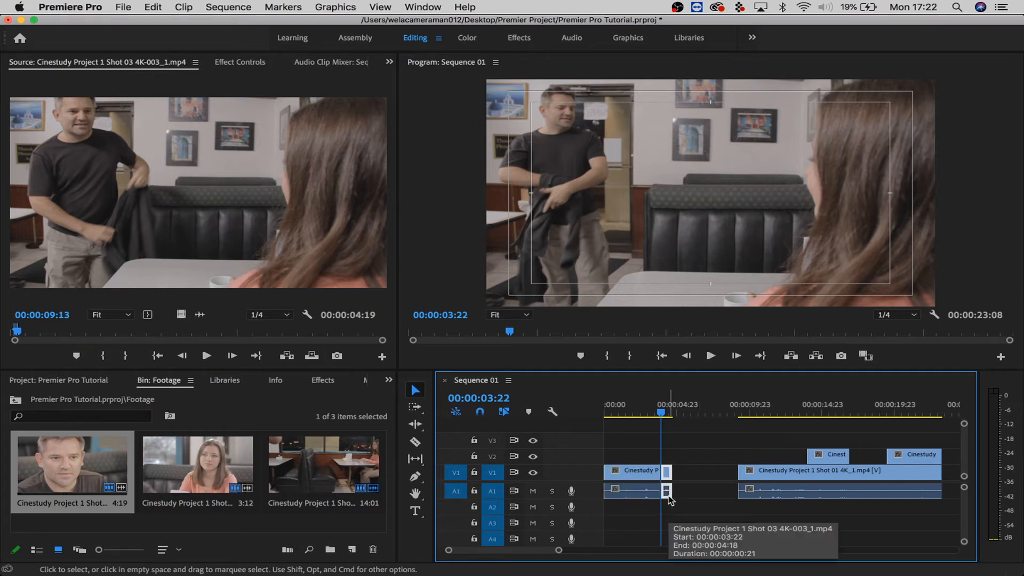
{"action": "key", "text": "Delete"}
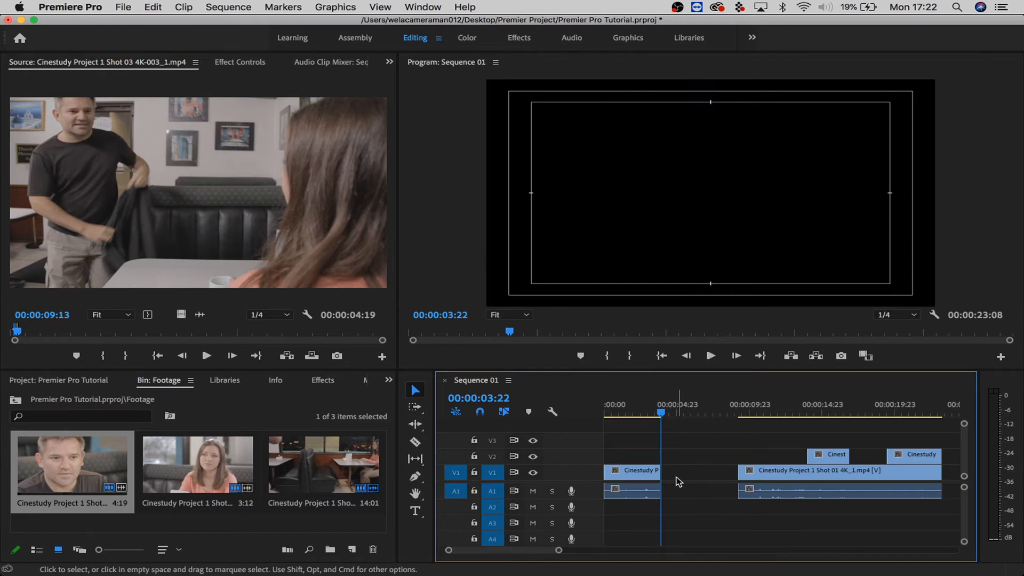
- Ripple delete the gap between the Shot 03 and Shot 01 clips and play the sequence from its beginning
{"action": "left_click", "coordinate": [676, 477]}
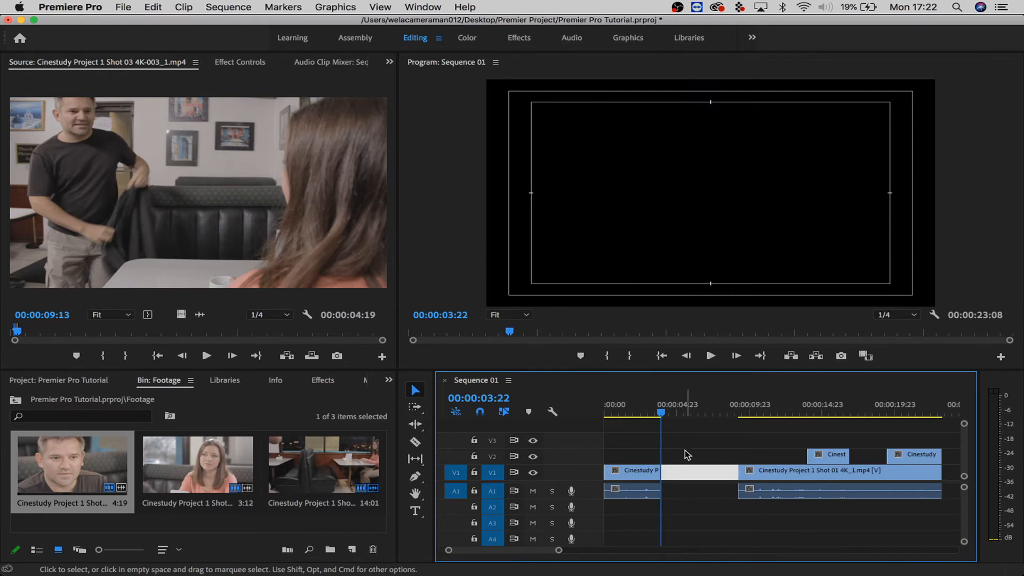
{"action": "right_click", "coordinate": [692, 473]}
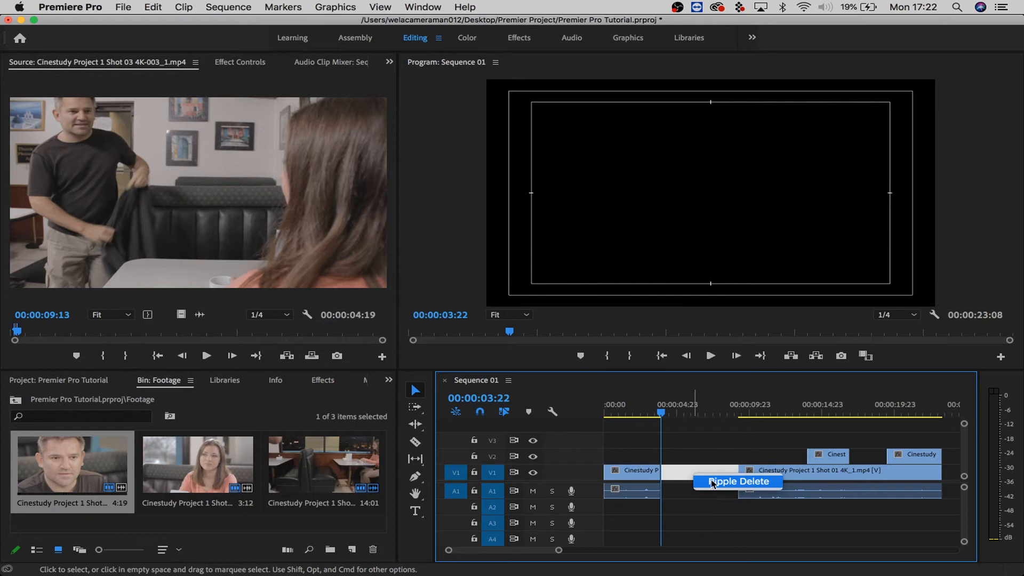
{"action": "left_click", "coordinate": [714, 483]}
{"action": "left_click_drag", "start_coordinate": [662, 412], "coordinate": [582, 401]}
{"action": "key", "text": "space"}
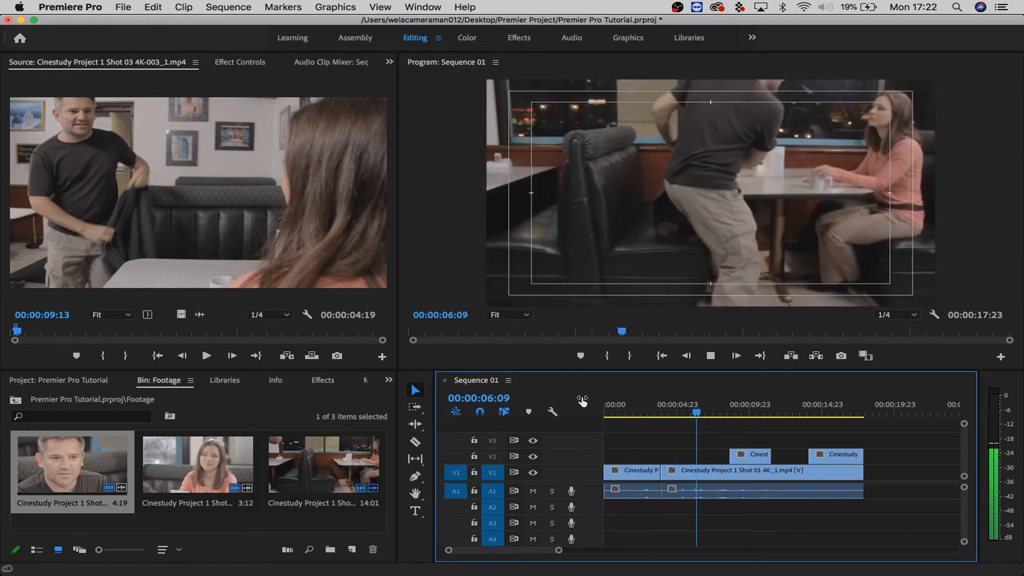
{"action": "key", "text": "space"}
- Split the Shot 01 clip at 00:00:05:20 and delete the part before the cut
{"action": "left_click", "coordinate": [688, 412]}
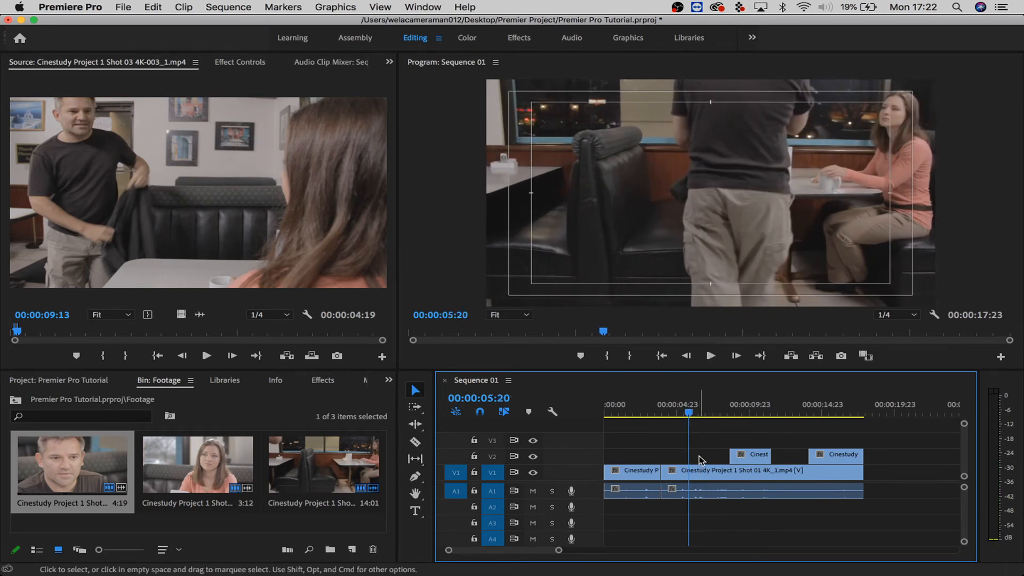
{"action": "left_click", "coordinate": [696, 472]}
{"action": "key", "text": "super+k"}
{"action": "left_click", "coordinate": [675, 472]}
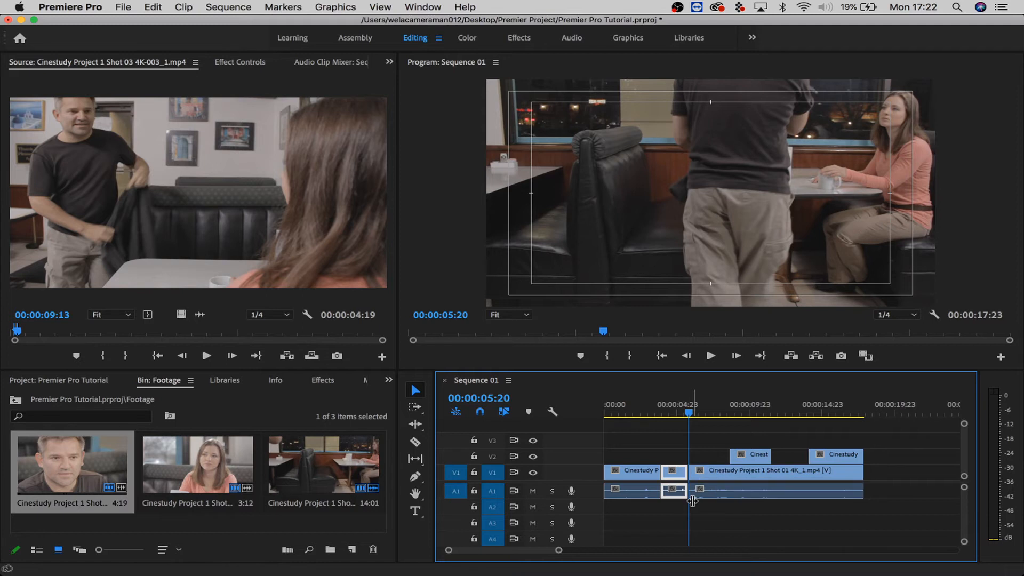
{"action": "key", "text": "Delete"}
- Extend the end of the Shot 03 clip to the start of the Shot 01 clip and play back around the cut
{"action": "left_click_drag", "start_coordinate": [660, 473], "coordinate": [692, 473]}
{"action": "left_click", "coordinate": [664, 412]}
{"action": "key", "text": "space"}
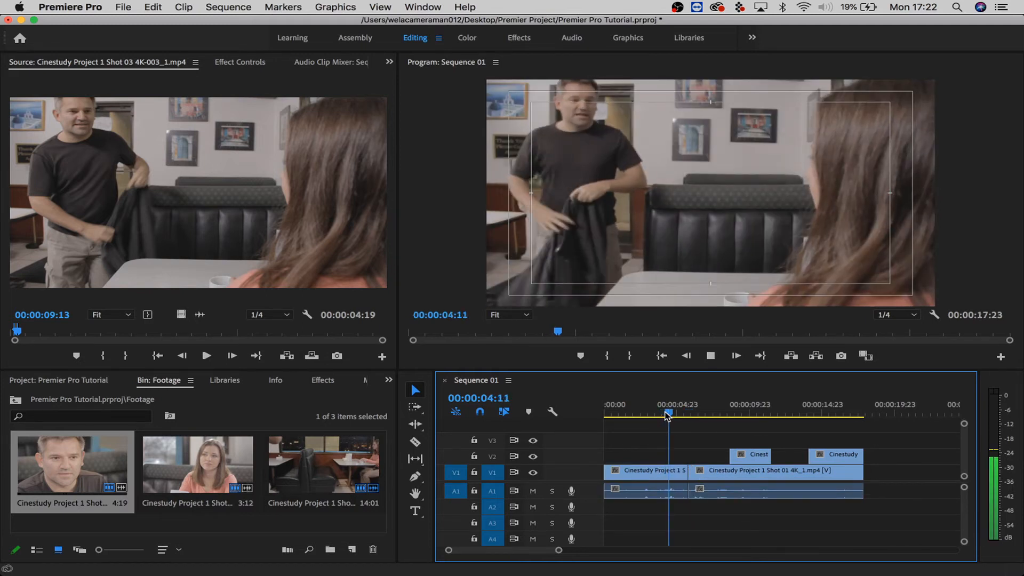
{"action": "key", "text": "space"}
- Split the Shot 03 clip at 00:00:04:03 and delete the part after the cut
{"action": "left_click", "coordinate": [665, 413]}
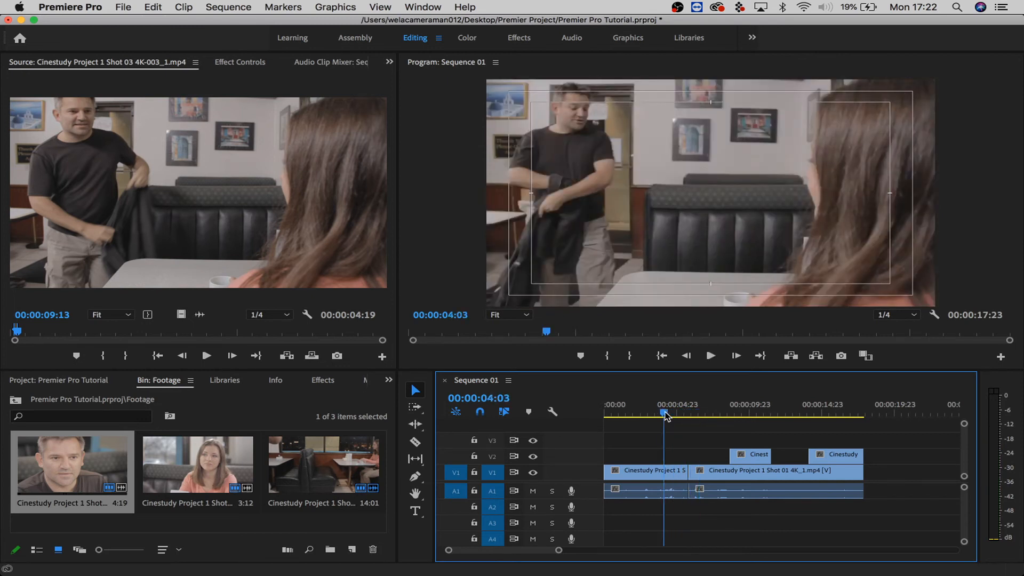
{"action": "left_click_drag", "start_coordinate": [673, 496], "coordinate": [646, 513]}
{"action": "key", "text": "super+k"}
{"action": "left_click_drag", "start_coordinate": [681, 452], "coordinate": [675, 508]}
{"action": "key", "text": "Delete"}
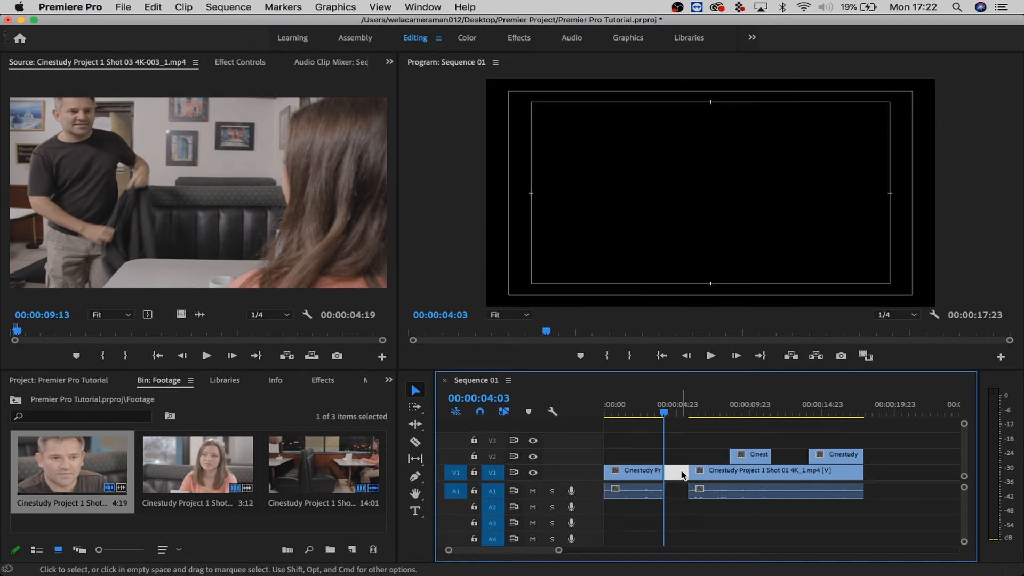
- Close the gap between the Shot 03 and Shot 01 clips and play the sequence through to its end
{"action": "key", "text": "Delete"}
{"action": "left_click", "coordinate": [644, 406]}
{"action": "key", "text": "space"}
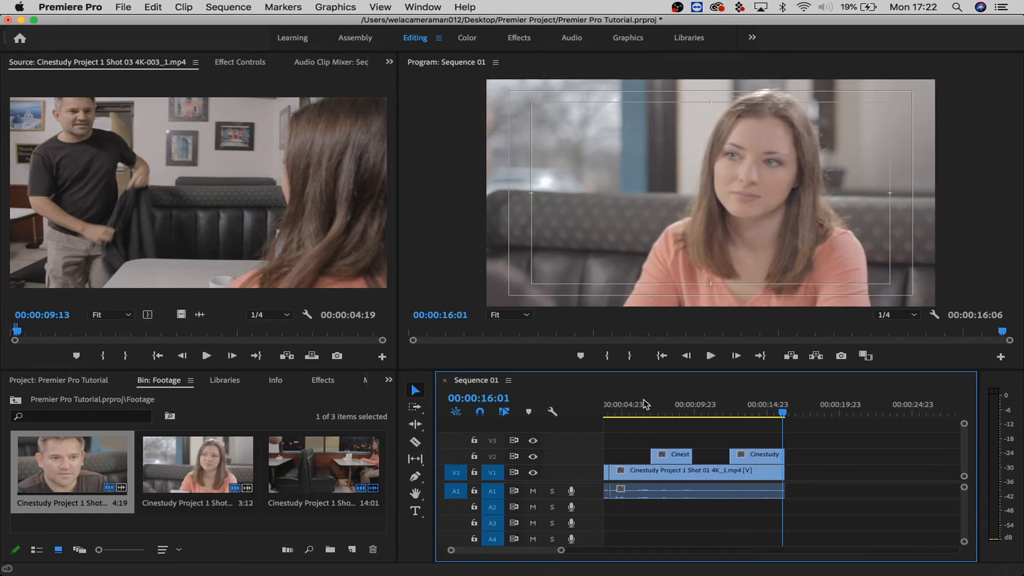
- Move all the sequence clips about 8 seconds later with the playhead back at 00:00:00:00, and show the project's top-level items
{"action": "key", "text": "minus"}
{"action": "key", "text": "minus"}
{"action": "left_click_drag", "start_coordinate": [698, 446], "coordinate": [668, 480]}
{"action": "left_click", "coordinate": [603, 409]}
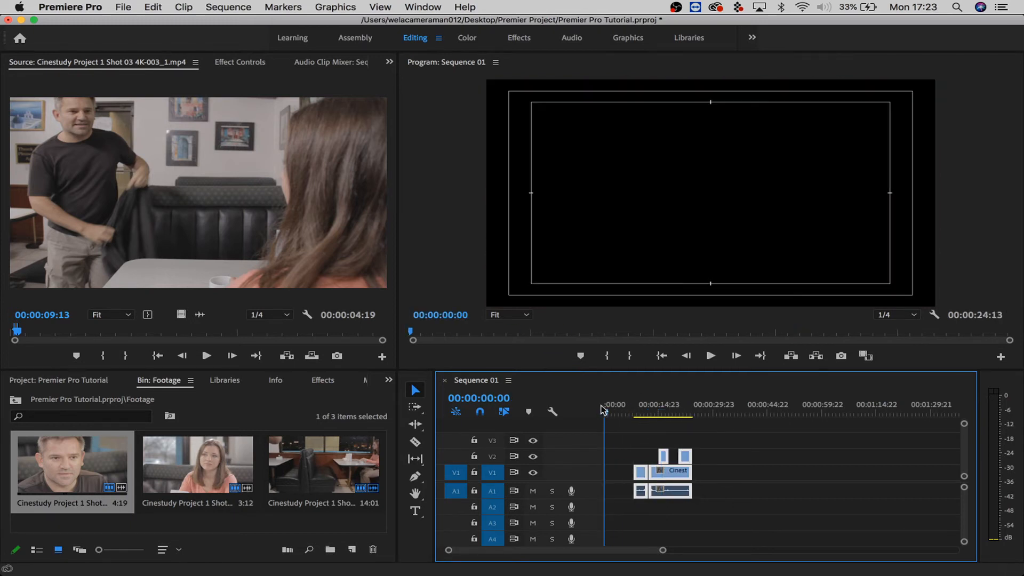
{"action": "left_click", "coordinate": [56, 384]}
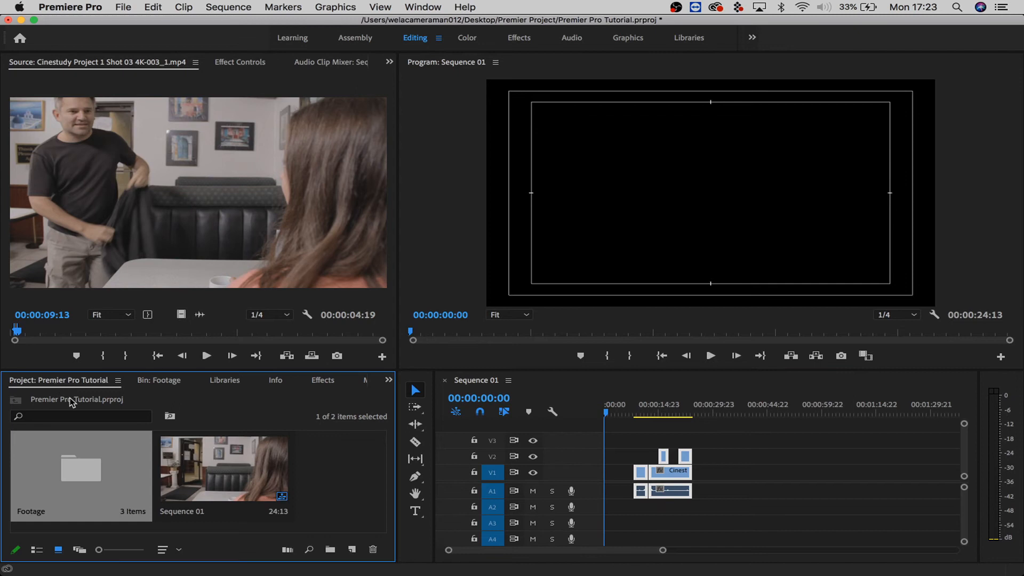
{"action": "right_click", "coordinate": [343, 487]}
{"action": "mouse_move", "coordinate": [400, 394]}
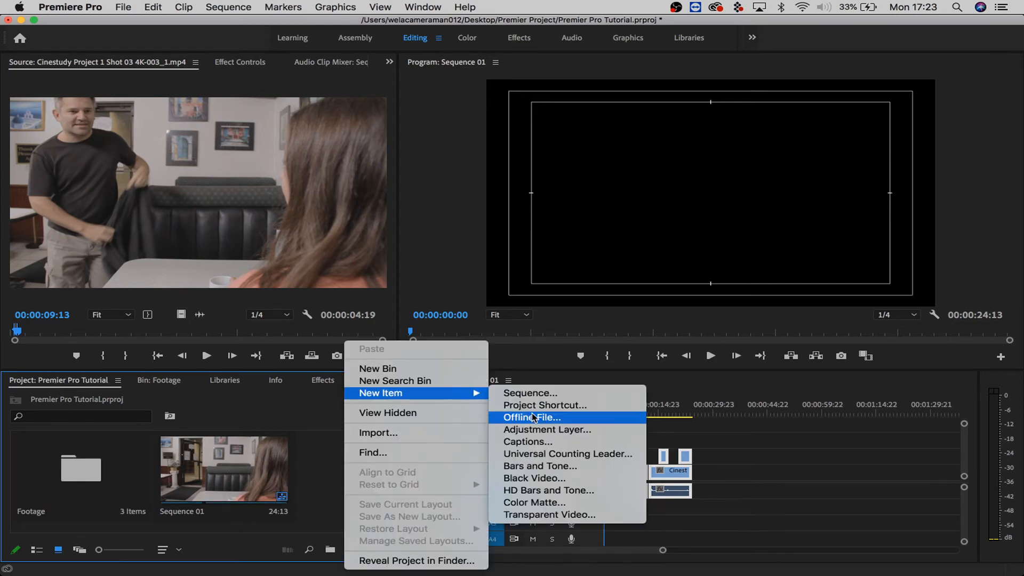
{"action": "mouse_move", "coordinate": [433, 394]}
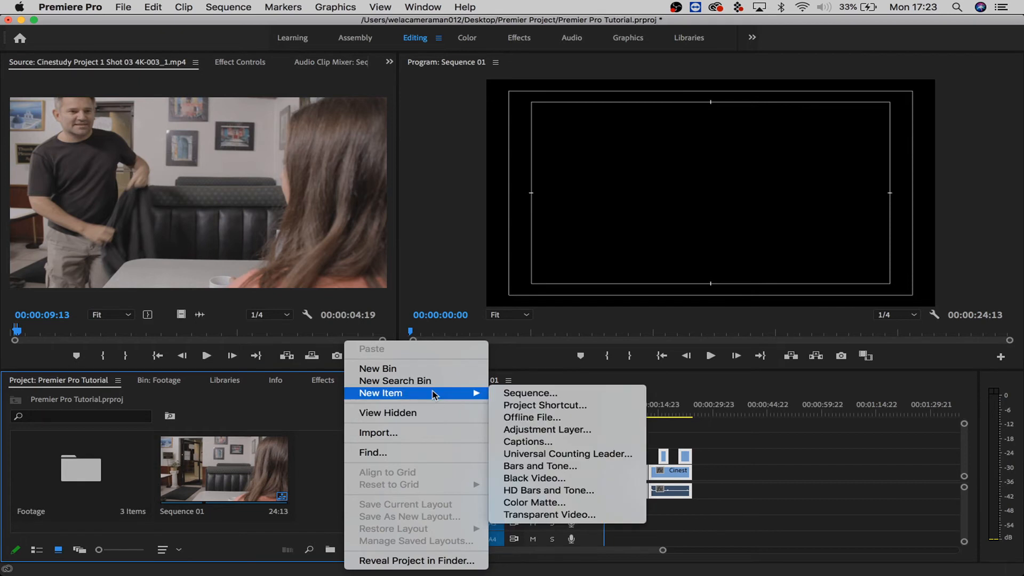
{"action": "left_click", "coordinate": [323, 427]}
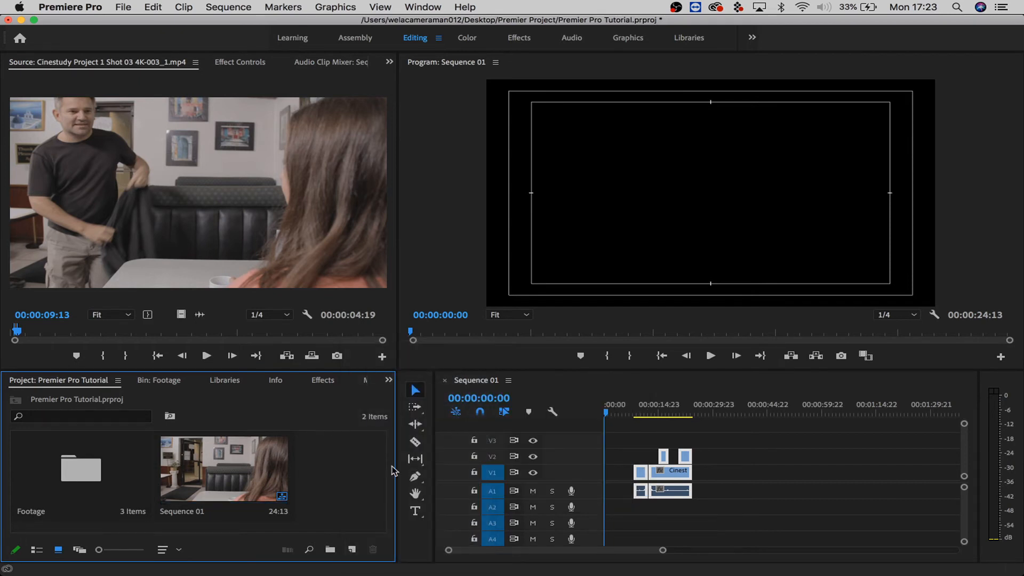
{"action": "left_click", "coordinate": [360, 549]}
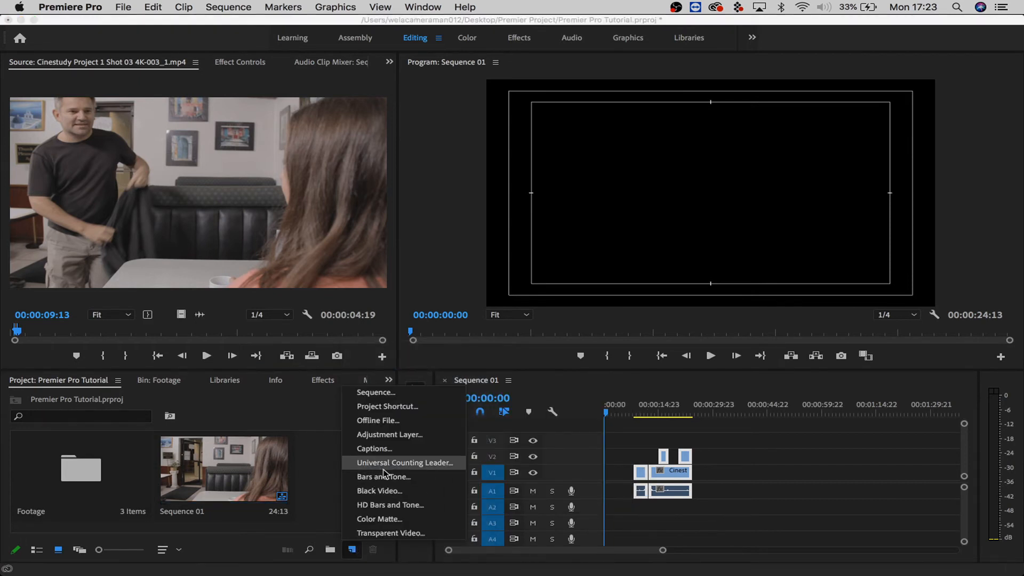
{"action": "left_click", "coordinate": [306, 452]}
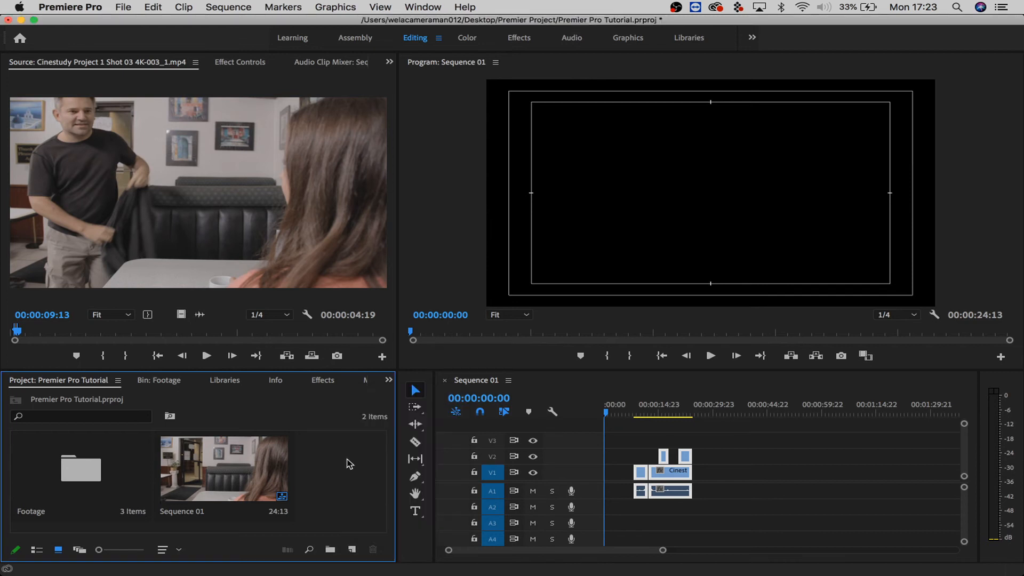
- Create a new 1920 x 1080 legacy title named Scene
{"action": "left_click", "coordinate": [124, 7]}
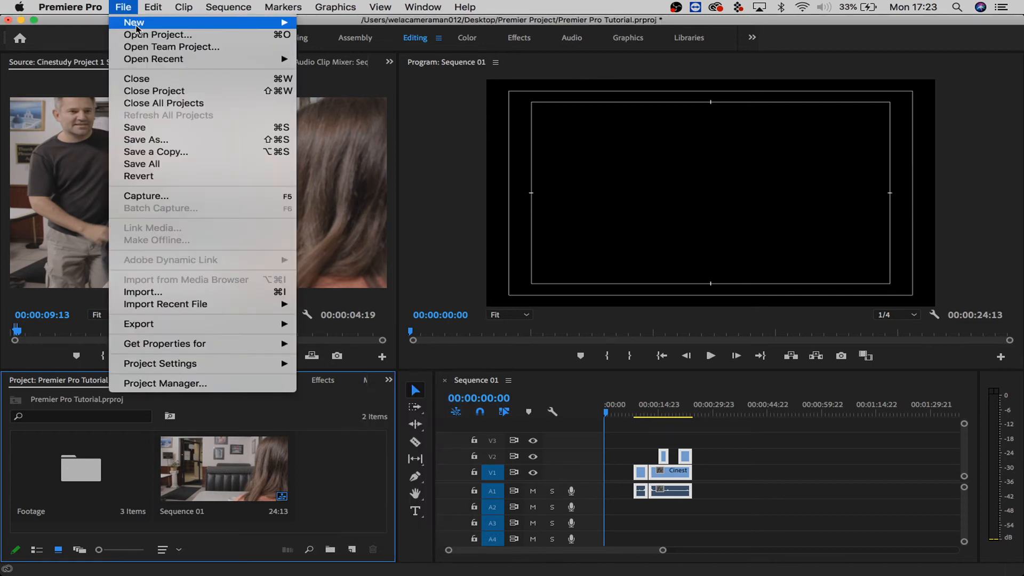
{"action": "mouse_move", "coordinate": [139, 23]}
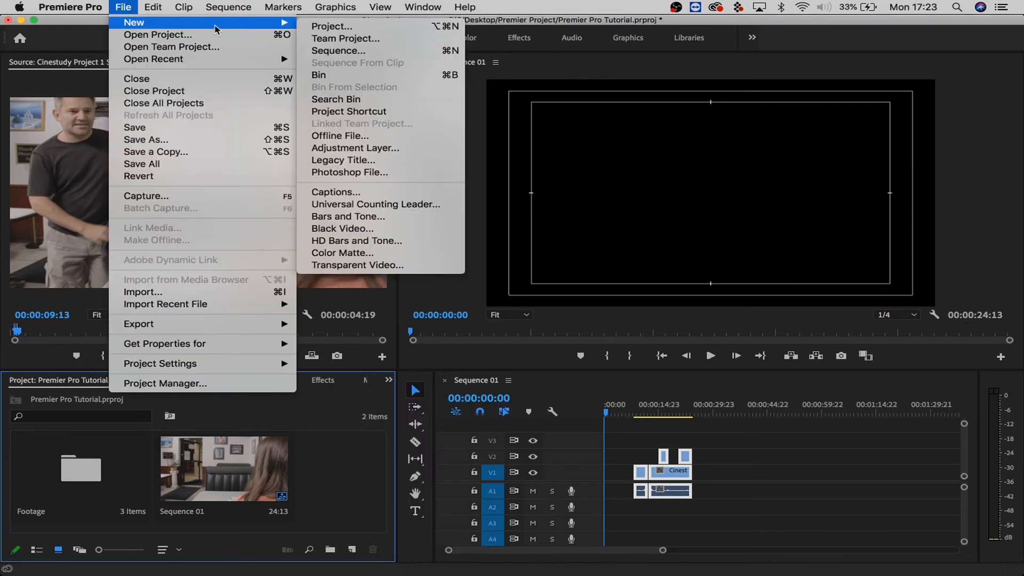
{"action": "left_click", "coordinate": [395, 160]}
{"action": "type", "text": "Scene"}
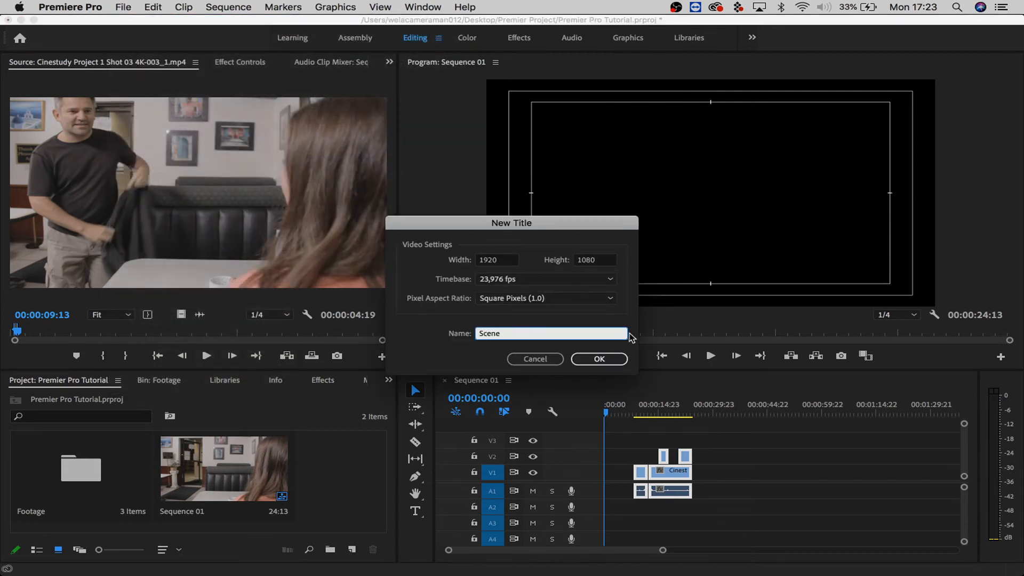
{"action": "left_click", "coordinate": [599, 358]}
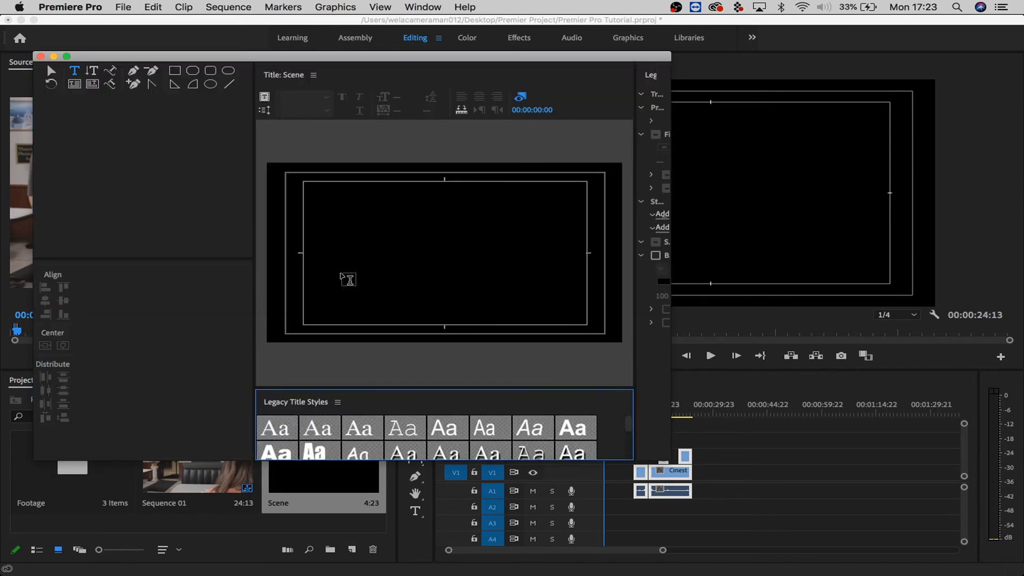
{"action": "left_click", "coordinate": [354, 256]}
{"action": "type", "text": "R"}
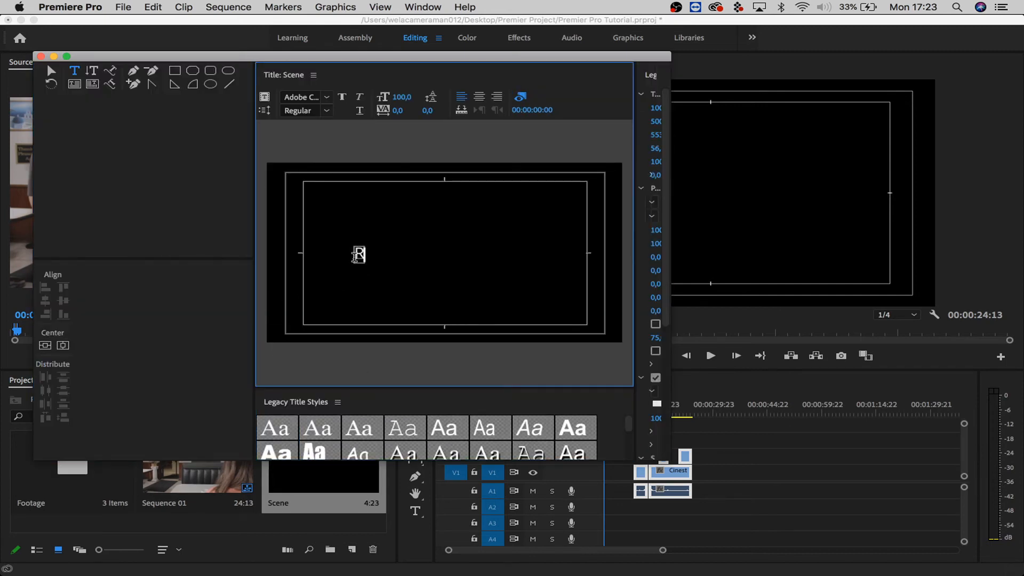
{"action": "key", "text": "BackSpace"}
{"action": "key", "text": "BackSpace"}
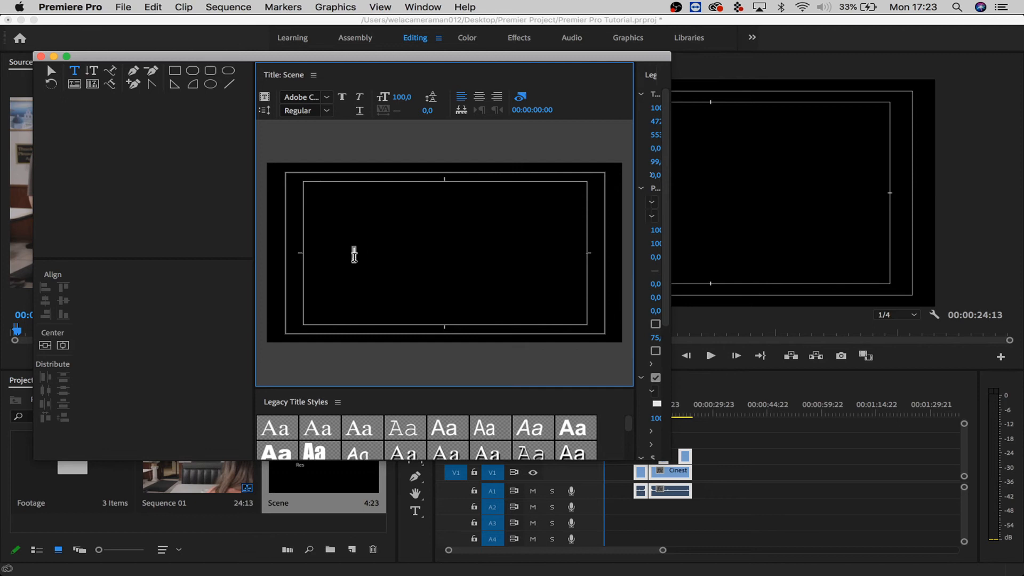
{"action": "key", "text": "Escape"}
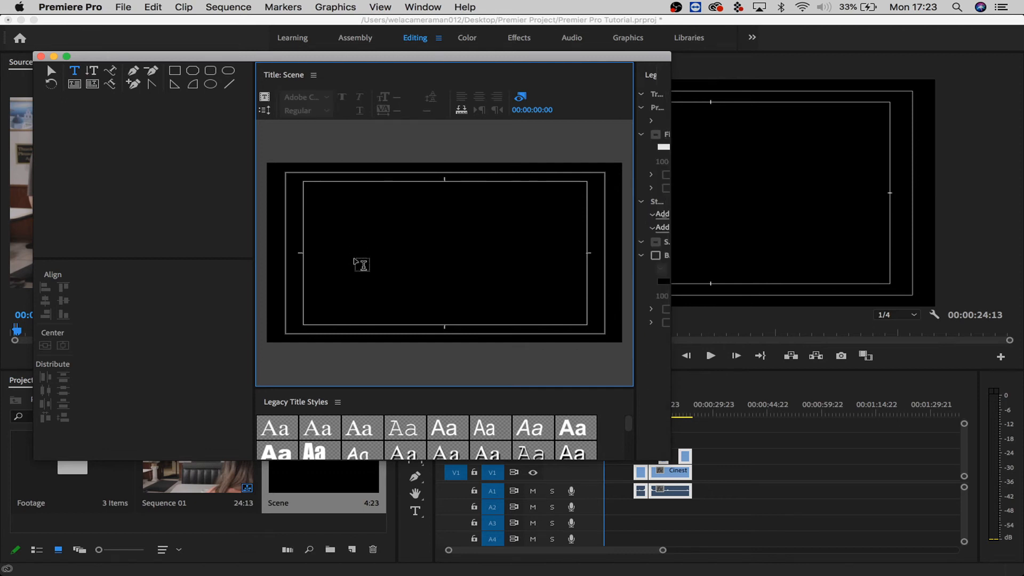
- Add the text "Restaurant Scene" to the title, center it horizontally and vertically in the frame, and close the title editor
{"action": "left_click", "coordinate": [354, 255]}
{"action": "type", "text": "Restaurant Scene"}
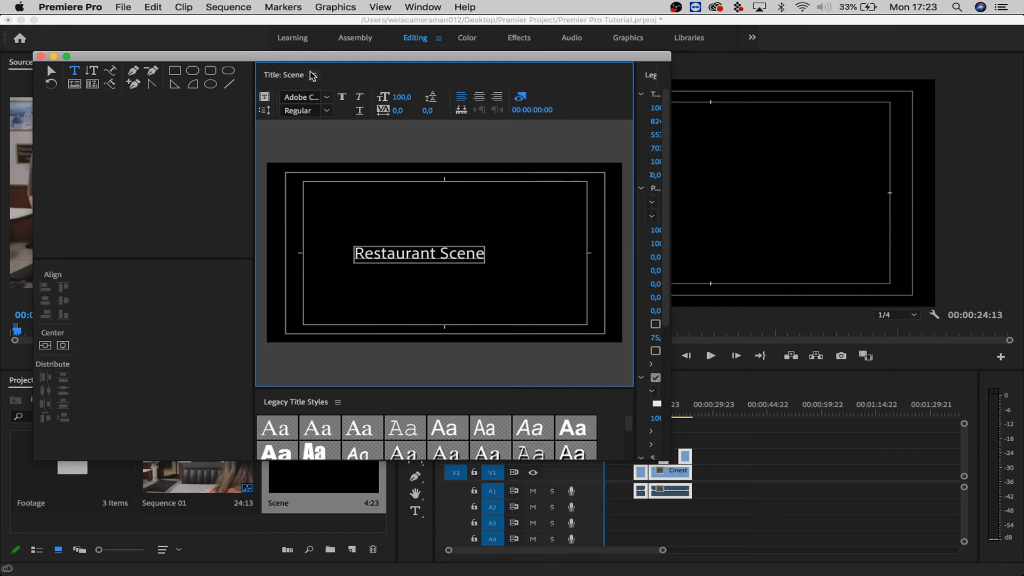
{"action": "left_click", "coordinate": [46, 345]}
{"action": "left_click", "coordinate": [64, 346]}
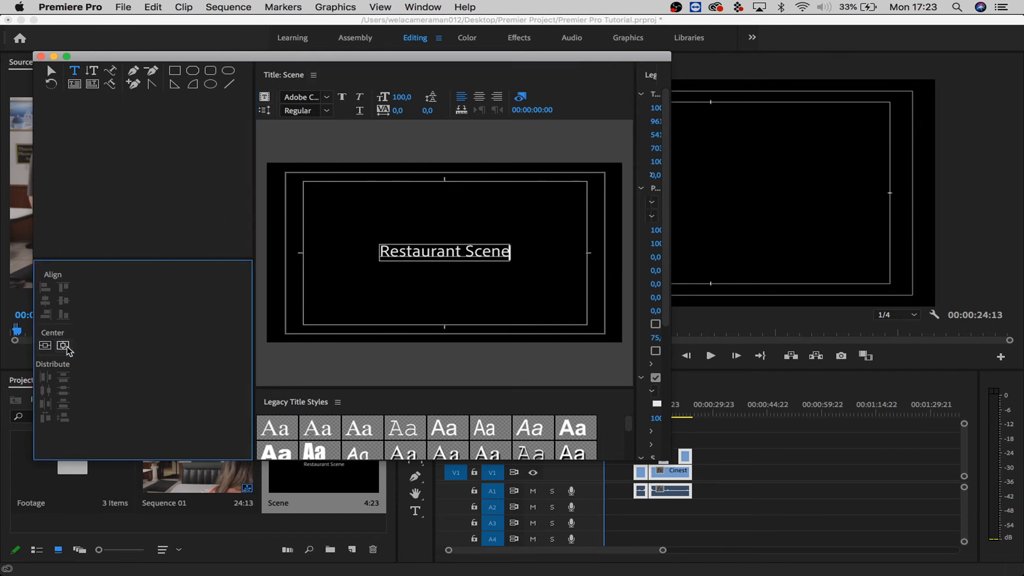
{"action": "left_click", "coordinate": [41, 56]}
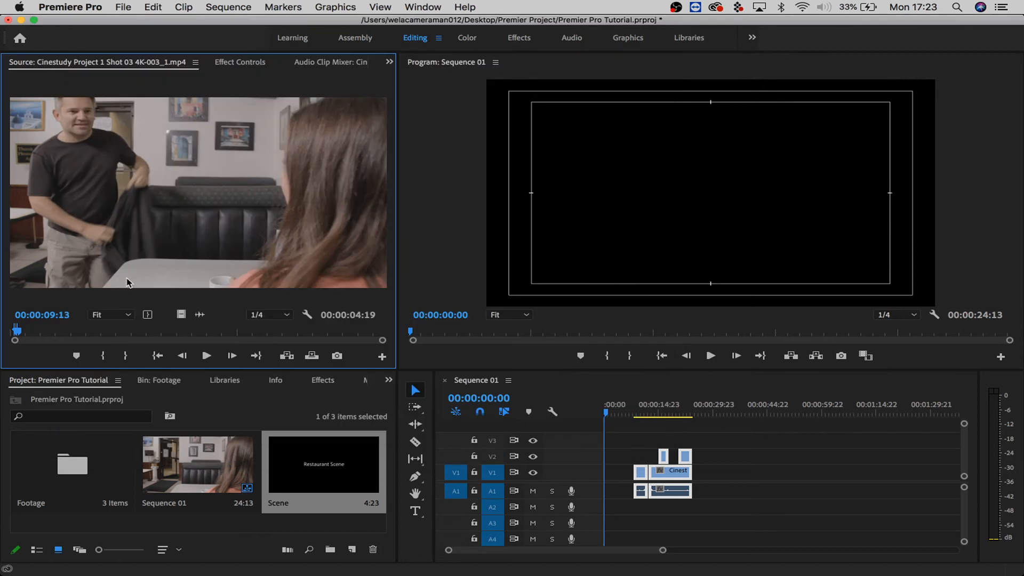
- Place the Scene title on V2 at 00:00:00:00, apply a Cross Dissolve to its beginning, and preview the fade-in
{"action": "left_click_drag", "start_coordinate": [277, 464], "coordinate": [578, 464]}
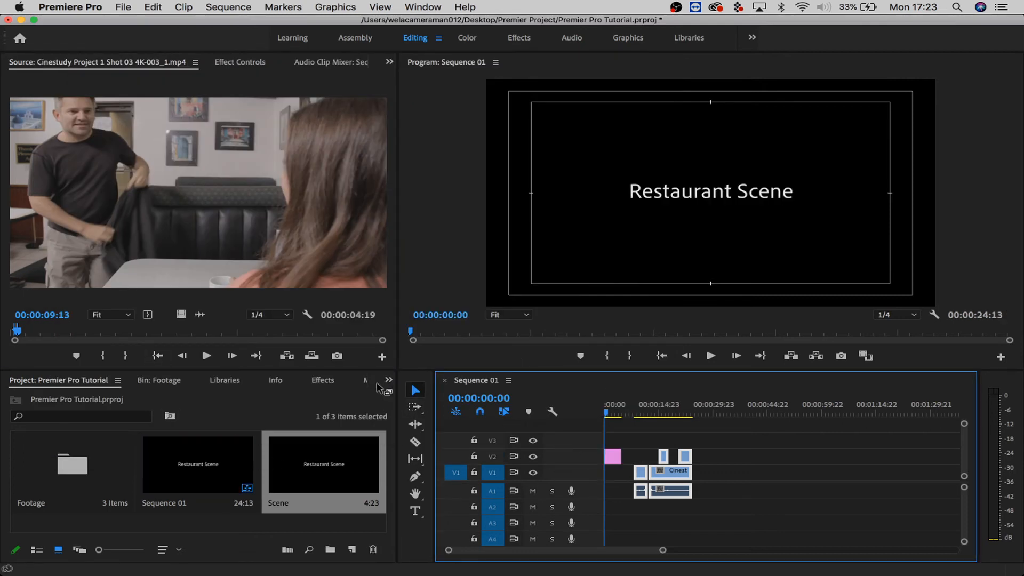
{"action": "left_click", "coordinate": [317, 381]}
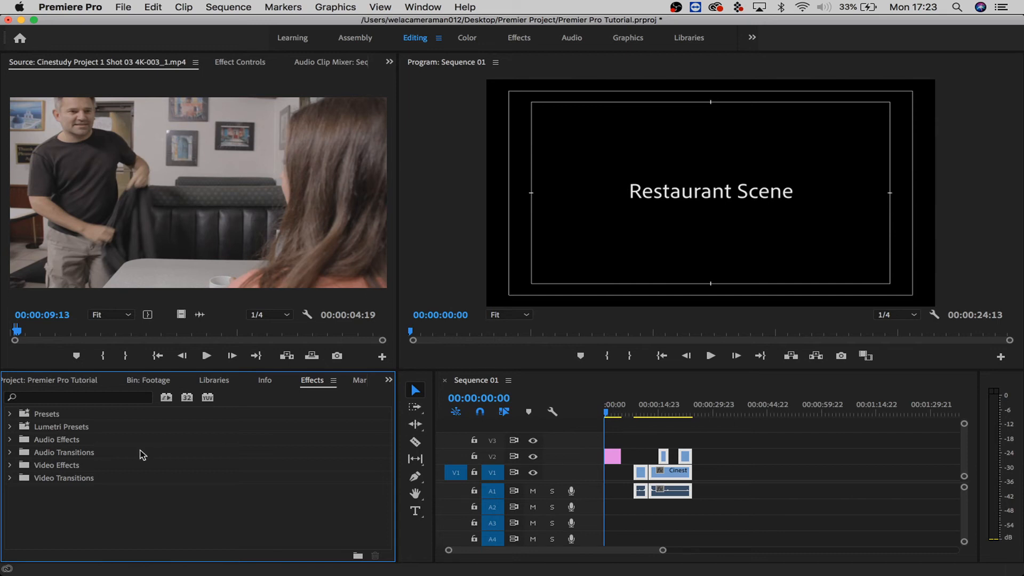
{"action": "left_click", "coordinate": [11, 478]}
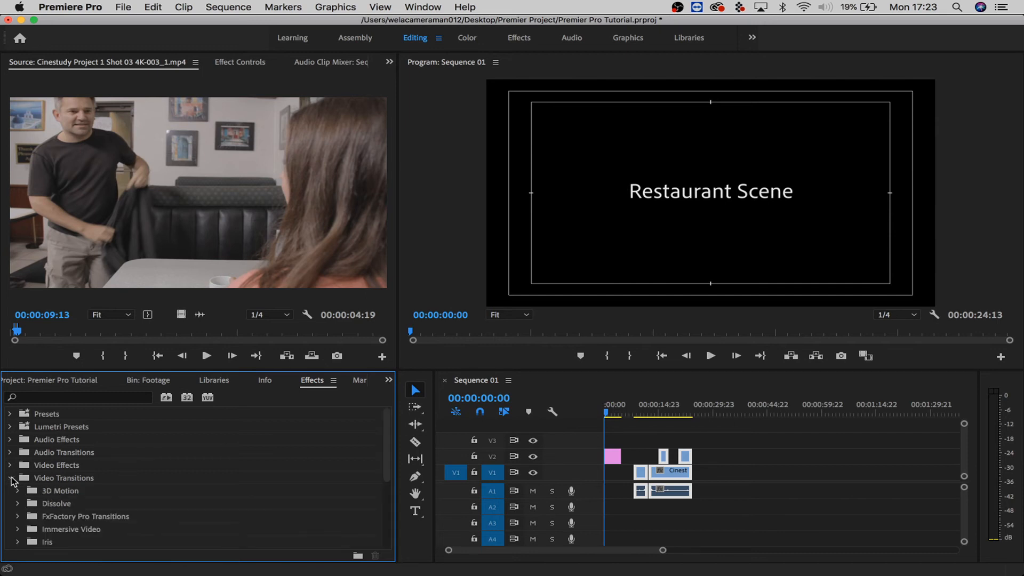
{"action": "left_click", "coordinate": [18, 504]}
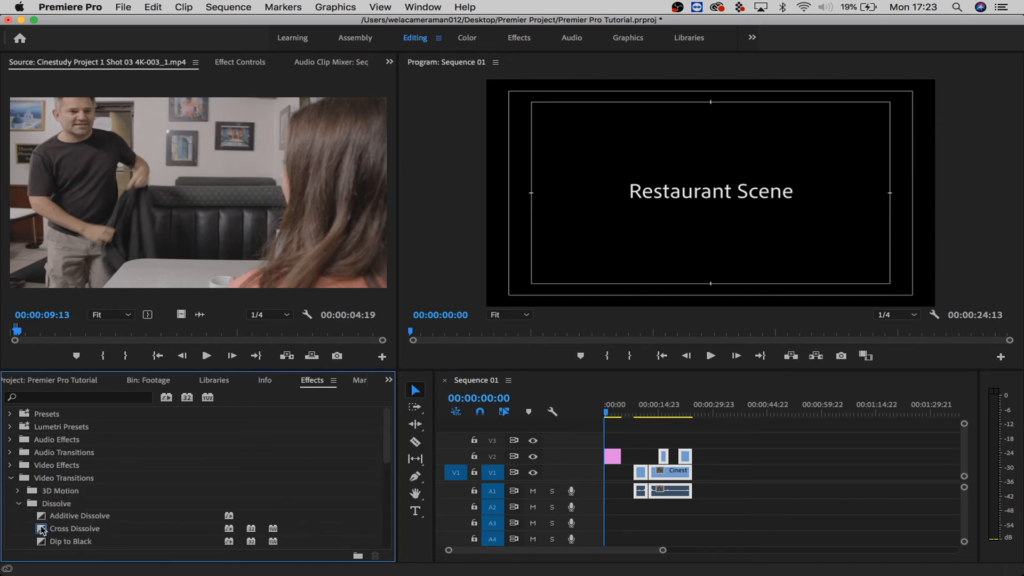
{"action": "left_click_drag", "start_coordinate": [42, 529], "coordinate": [587, 473]}
{"action": "left_click_drag", "start_coordinate": [606, 460], "coordinate": [606, 460]}
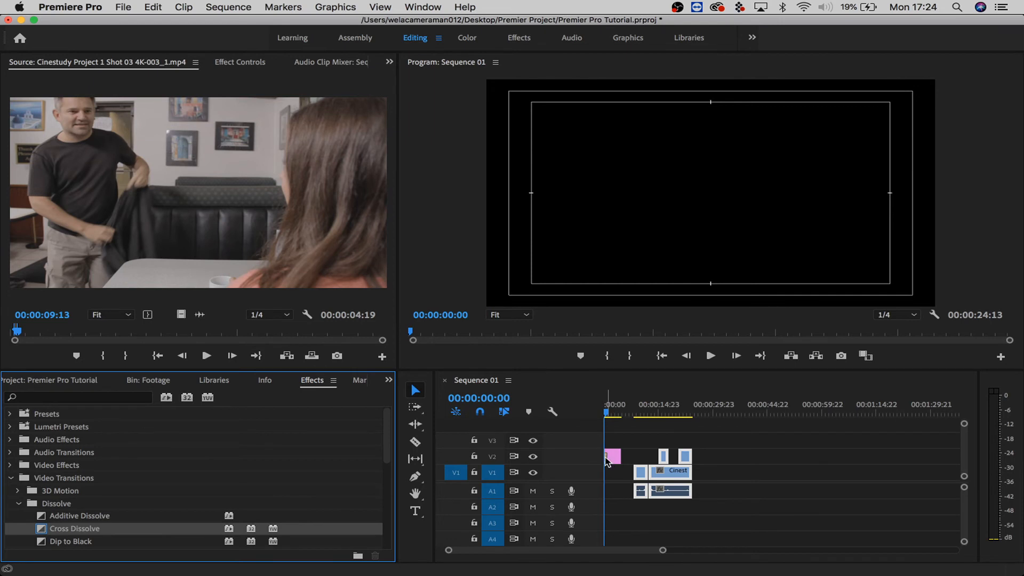
{"action": "key", "text": "space"}
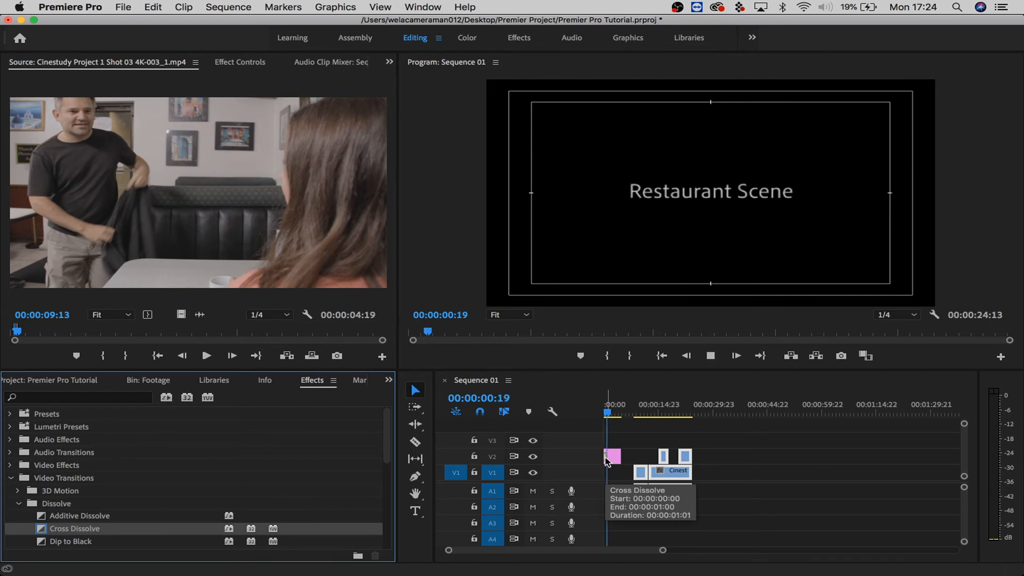
{"action": "key", "text": "space"}
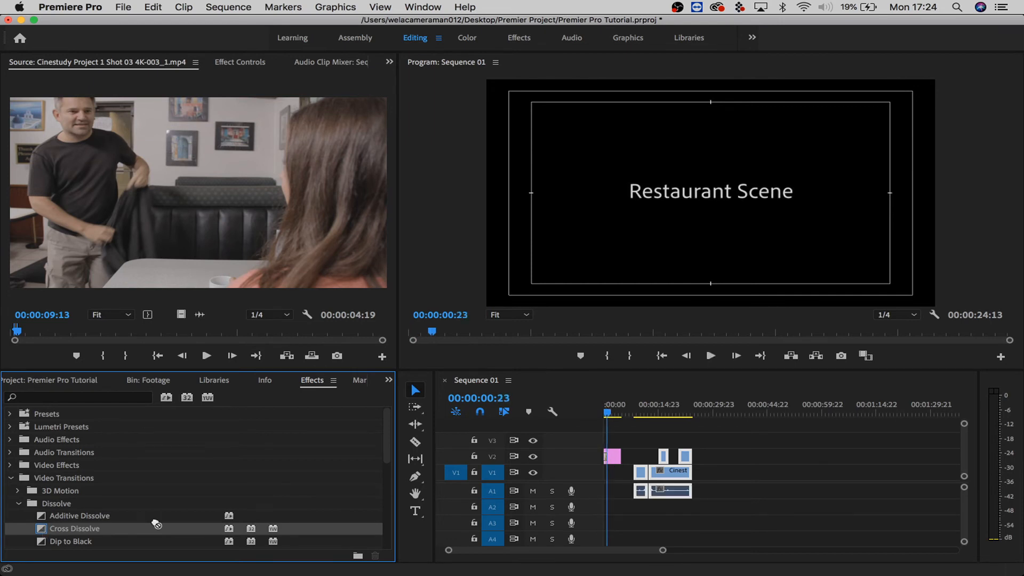
- Put the title on V1 and apply Cross Dissolves to its end and to the start of the first video clip
{"action": "mouse_move", "coordinate": [156, 523]}
{"action": "left_mouse_down"}
{"action": "mouse_move", "coordinate": [612, 458]}
{"action": "mouse_move", "coordinate": [612, 472]}
{"action": "left_mouse_up"}
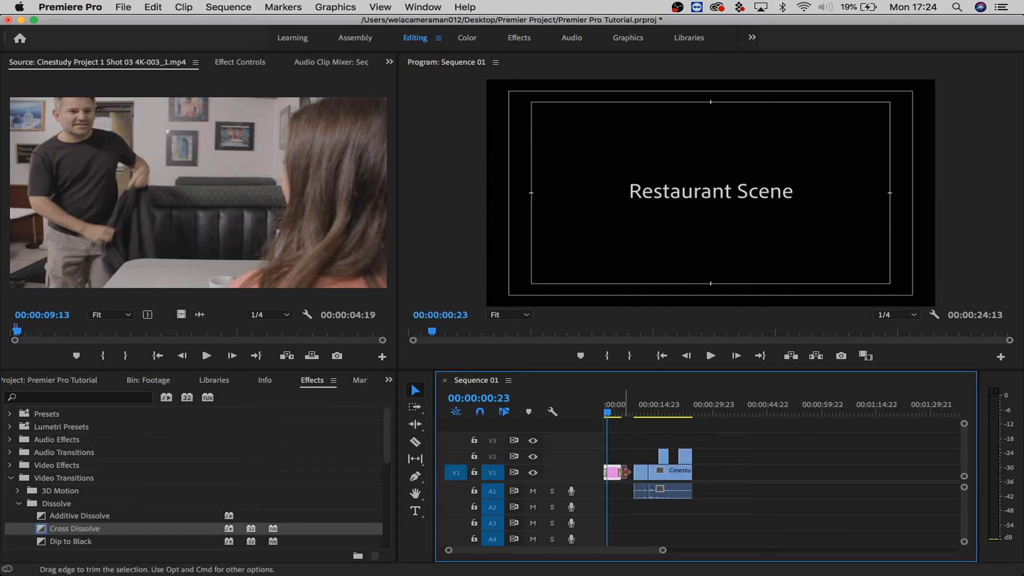
{"action": "left_click_drag", "start_coordinate": [41, 530], "coordinate": [631, 476]}
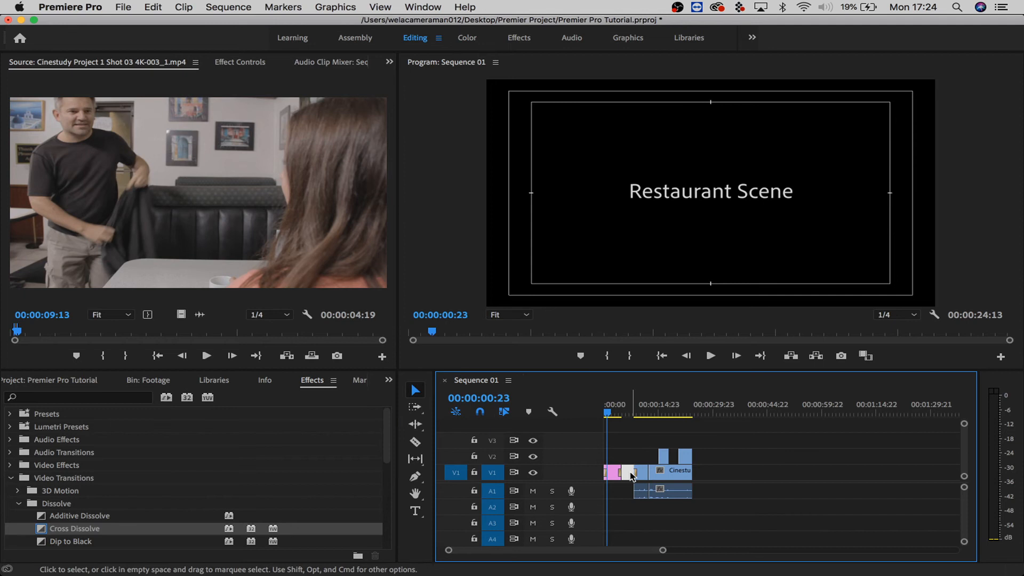
- Ripple delete the gap between the title and the first video clip, and scrub across the join
{"action": "right_click", "coordinate": [632, 475]}
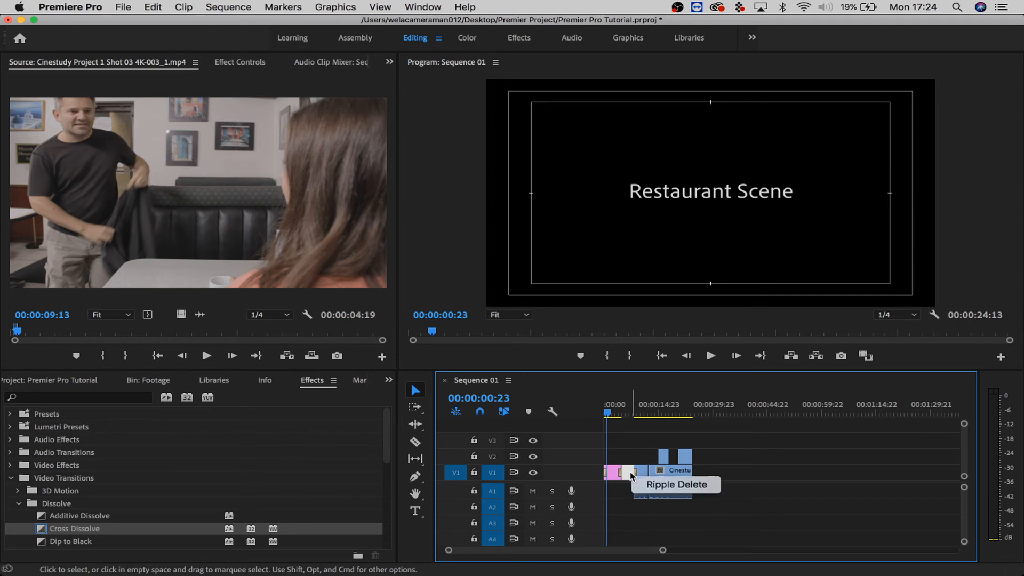
{"action": "left_click", "coordinate": [675, 486]}
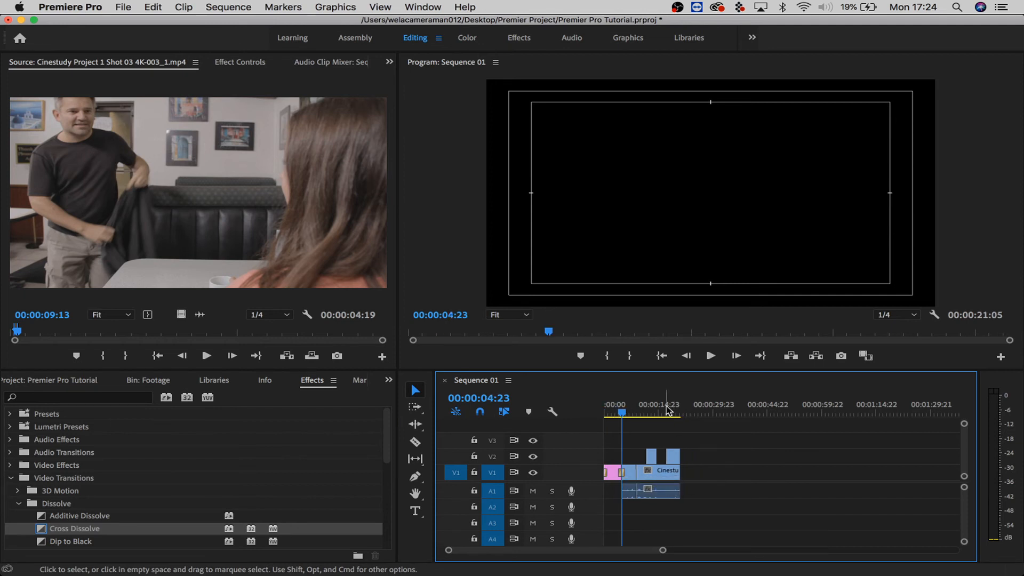
{"action": "mouse_move", "coordinate": [634, 410]}
{"action": "left_mouse_down"}
{"action": "mouse_move", "coordinate": [603, 409]}
{"action": "mouse_move", "coordinate": [690, 410]}
{"action": "mouse_move", "coordinate": [601, 405]}
{"action": "mouse_move", "coordinate": [677, 407]}
{"action": "mouse_move", "coordinate": [620, 407]}
{"action": "left_mouse_up"}
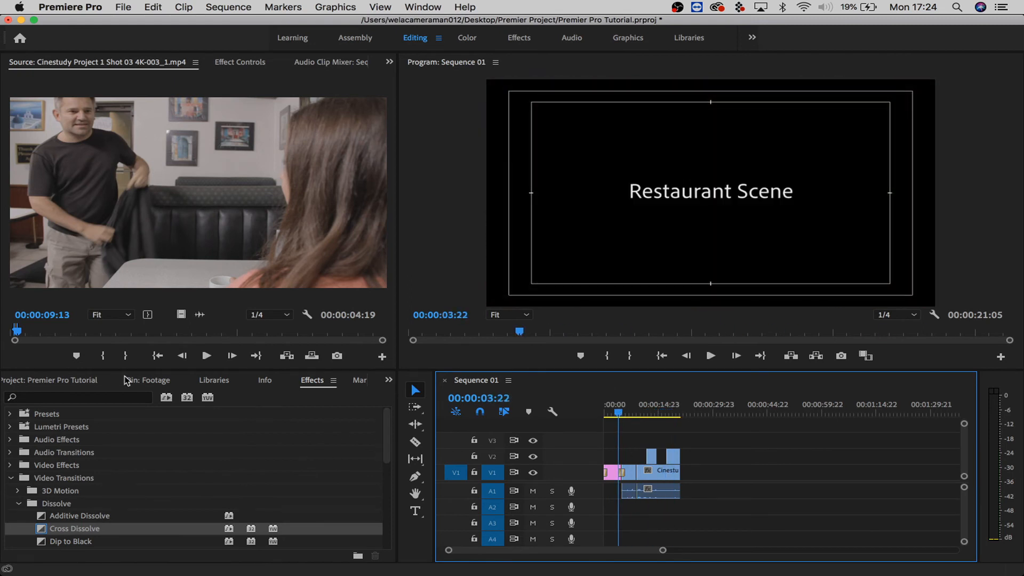
- Import the Royalty Free Music folder into the top level of the project
{"action": "left_click", "coordinate": [80, 381]}
{"action": "left_click", "coordinate": [264, 526]}
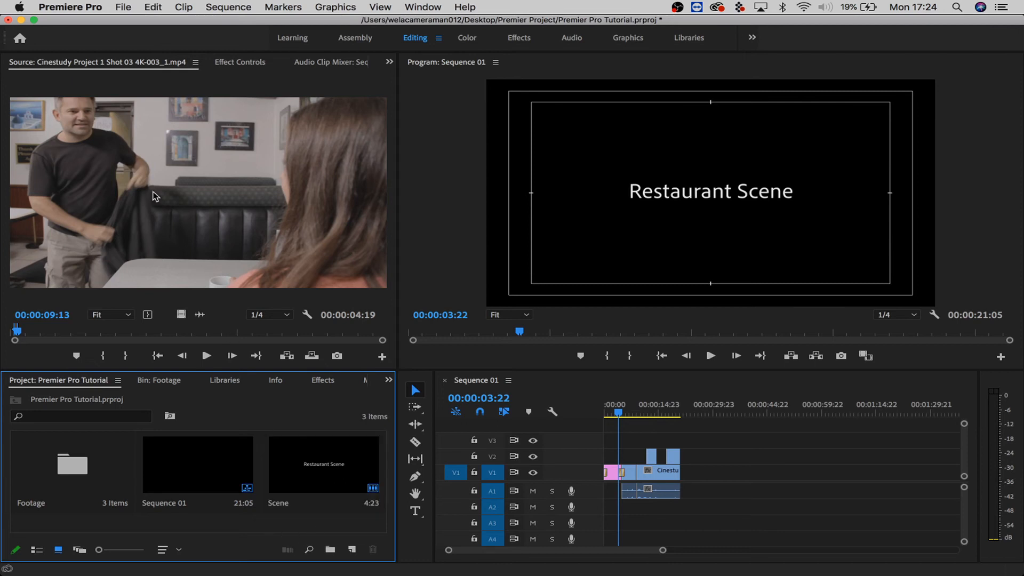
{"action": "double_click", "coordinate": [289, 527]}
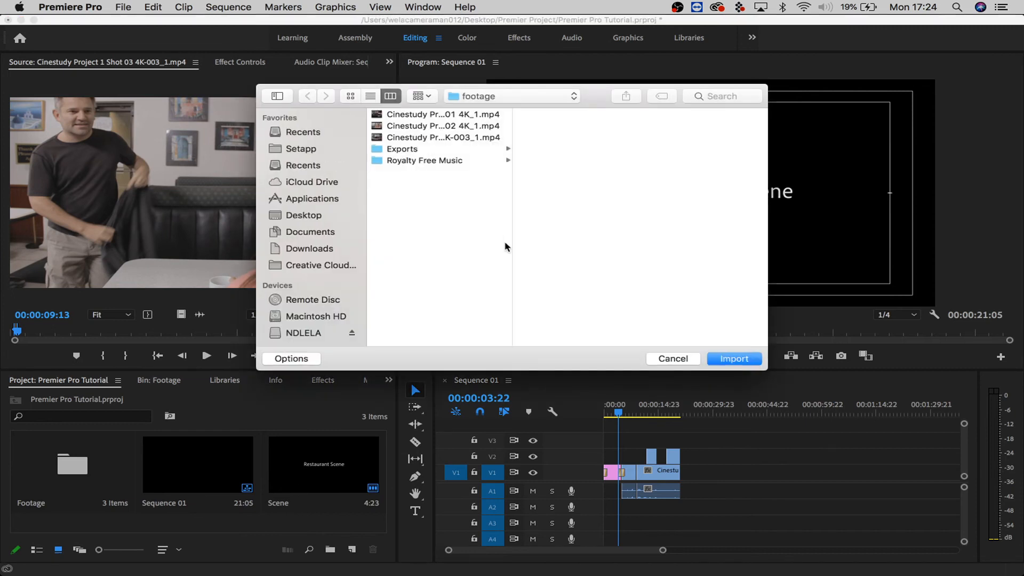
{"action": "left_click", "coordinate": [460, 161]}
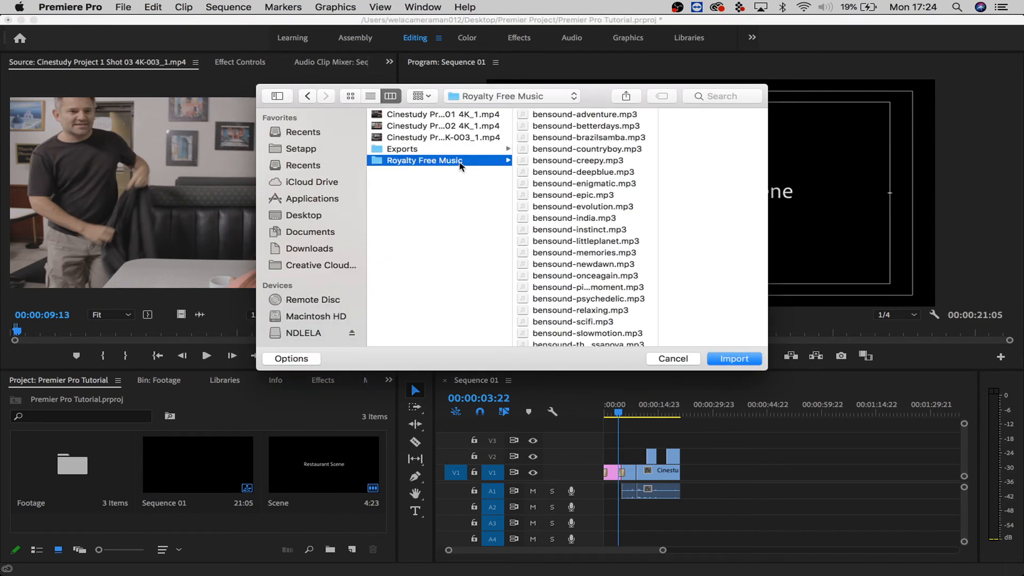
{"action": "left_click", "coordinate": [734, 359]}
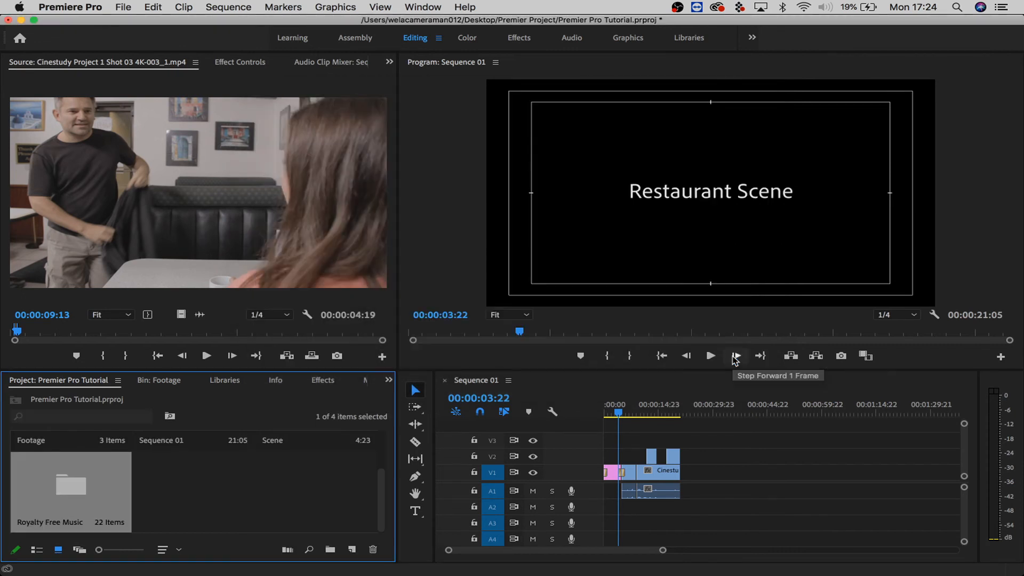
- Open the Royalty Free Music bin in list view and play bensound-littleplanet.mp3 as a source clip
{"action": "double_click", "coordinate": [66, 478]}
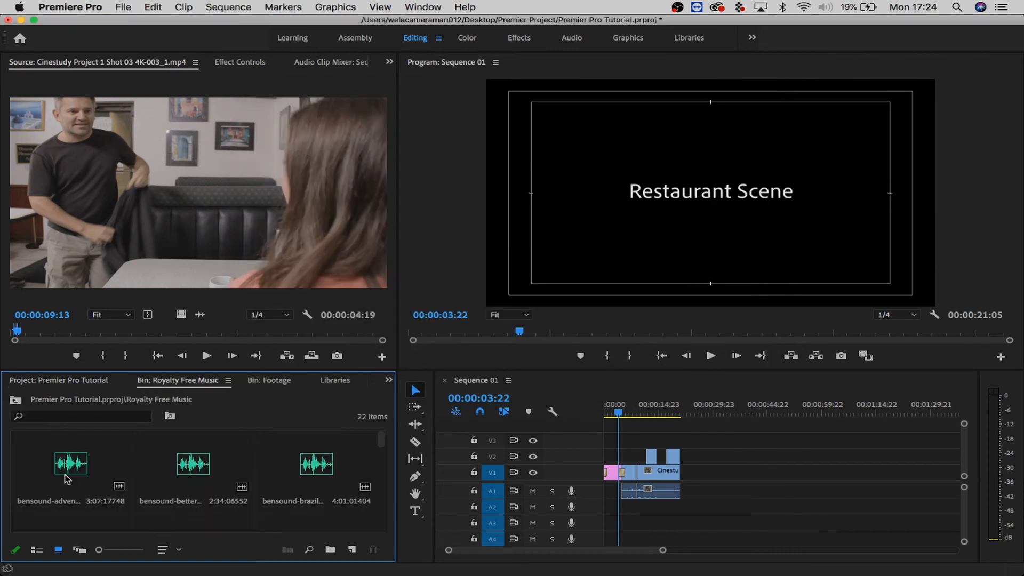
{"action": "left_click", "coordinate": [36, 549]}
{"action": "scroll", "coordinate": [127, 508], "scroll_direction": "down", "scroll_amount": 5}
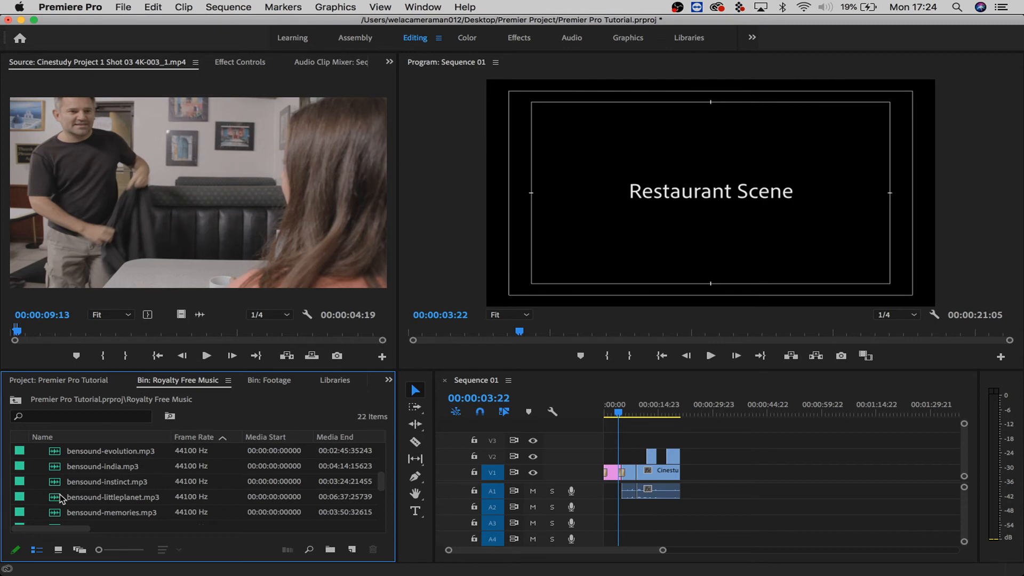
{"action": "double_click", "coordinate": [59, 497]}
{"action": "key", "text": "space"}
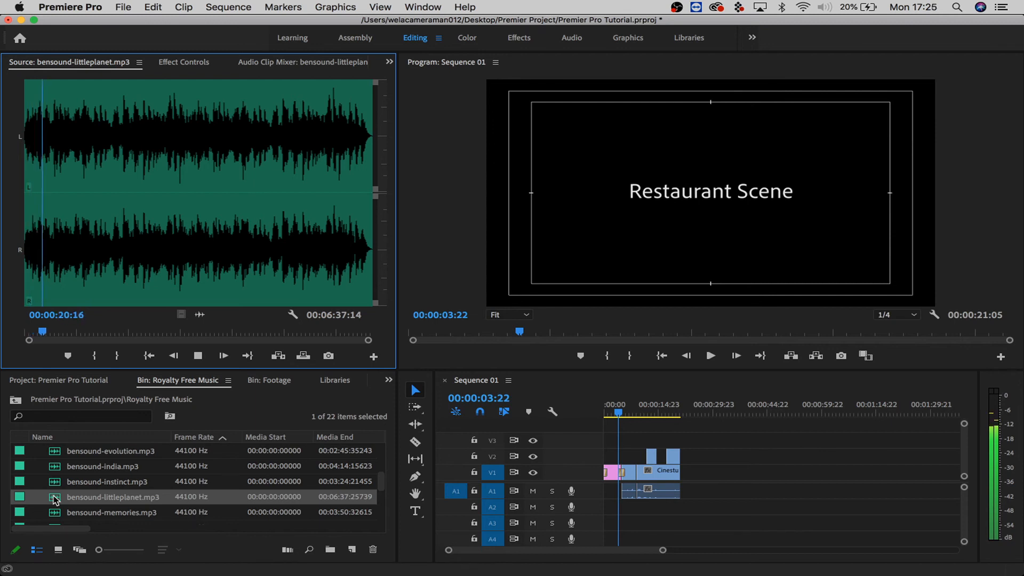
- Mark the out point of bensound-littleplanet.mp3 at 00:00:24:06
{"action": "key", "text": "space"}
{"action": "key", "text": "j"}
{"action": "key", "text": "j"}
{"action": "key", "text": "j"}
{"action": "key", "text": "j"}
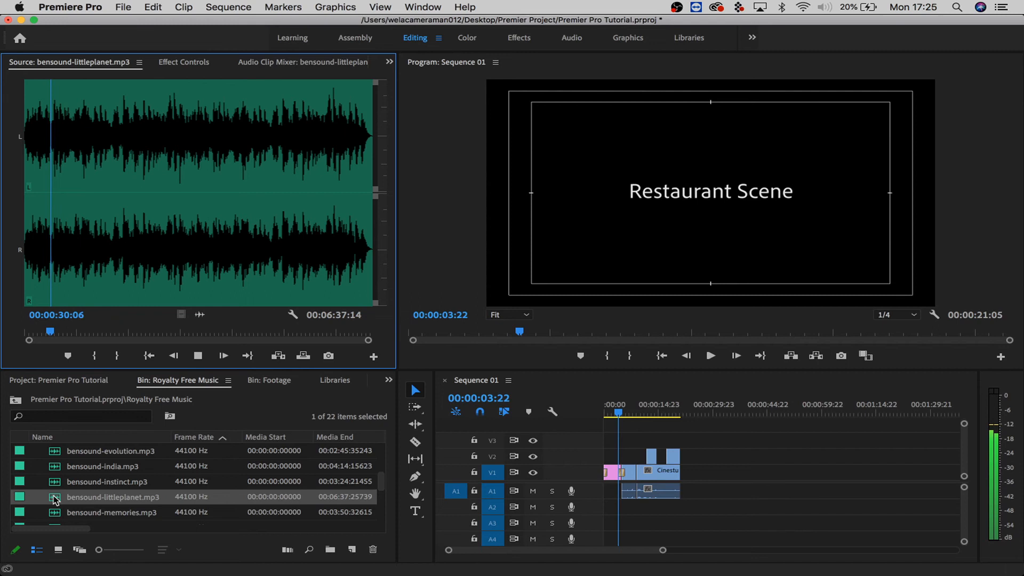
{"action": "key", "text": "k"}
{"action": "key", "text": "o"}
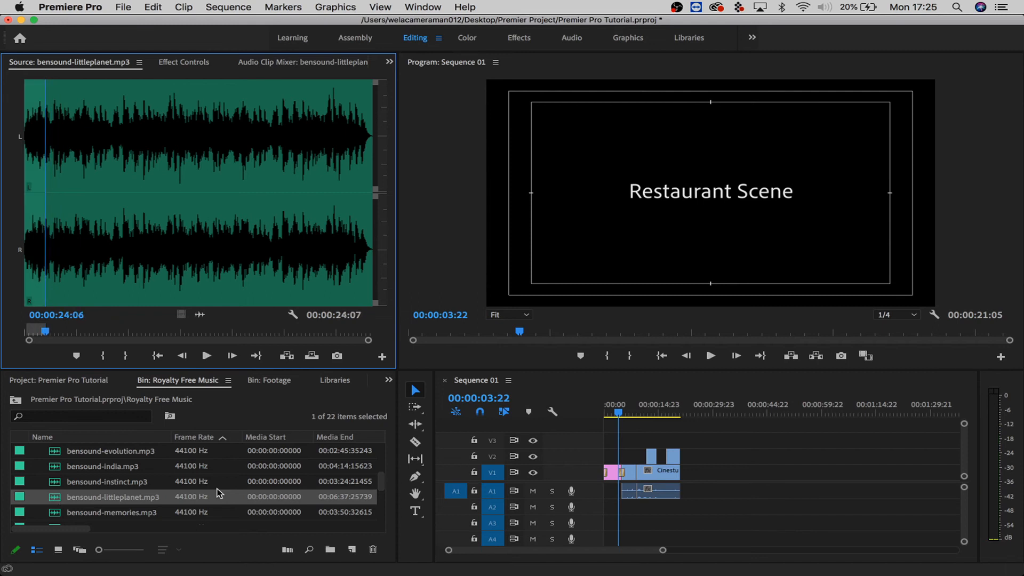
- Place the marked music on Audio 2 at the sequence start, make that track taller, and play back the mix
{"action": "left_click_drag", "start_coordinate": [392, 356], "coordinate": [587, 540]}
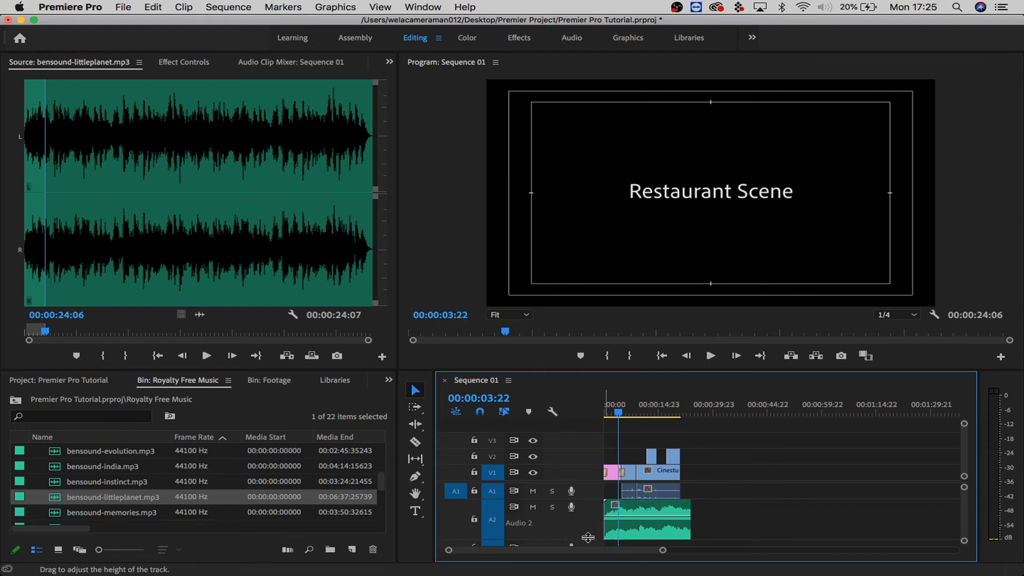
{"action": "key", "text": "space"}
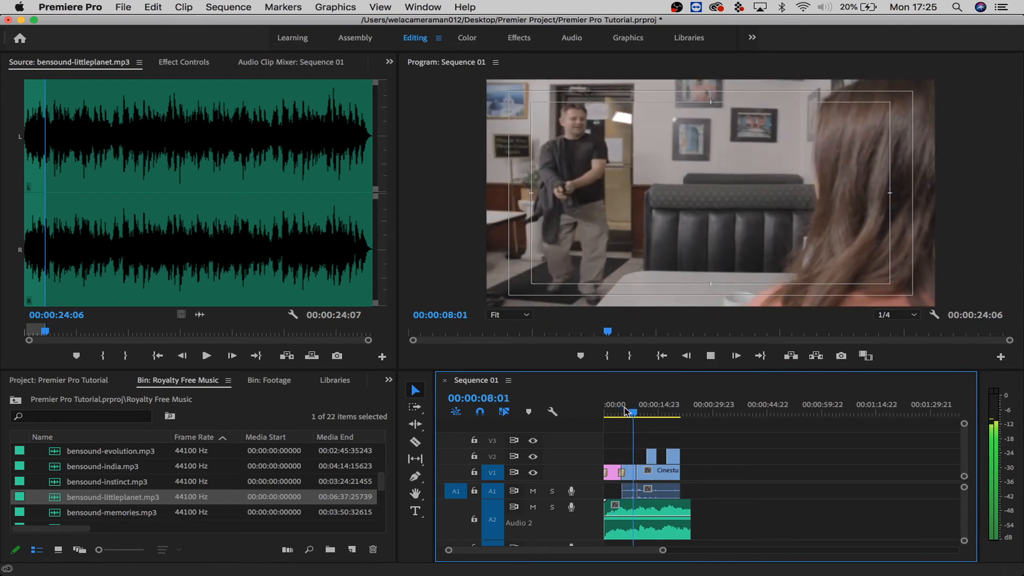
{"action": "key", "text": "space"}
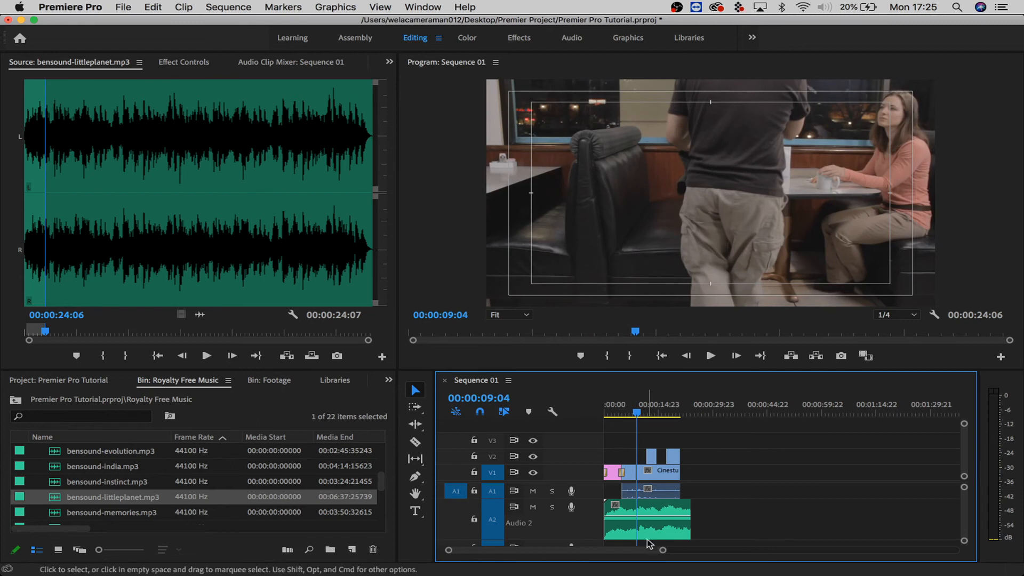
- Lower the music clip's volume and trim its end to match the last video clip at 00:00:21:05
{"action": "left_click_drag", "start_coordinate": [652, 515], "coordinate": [653, 530]}
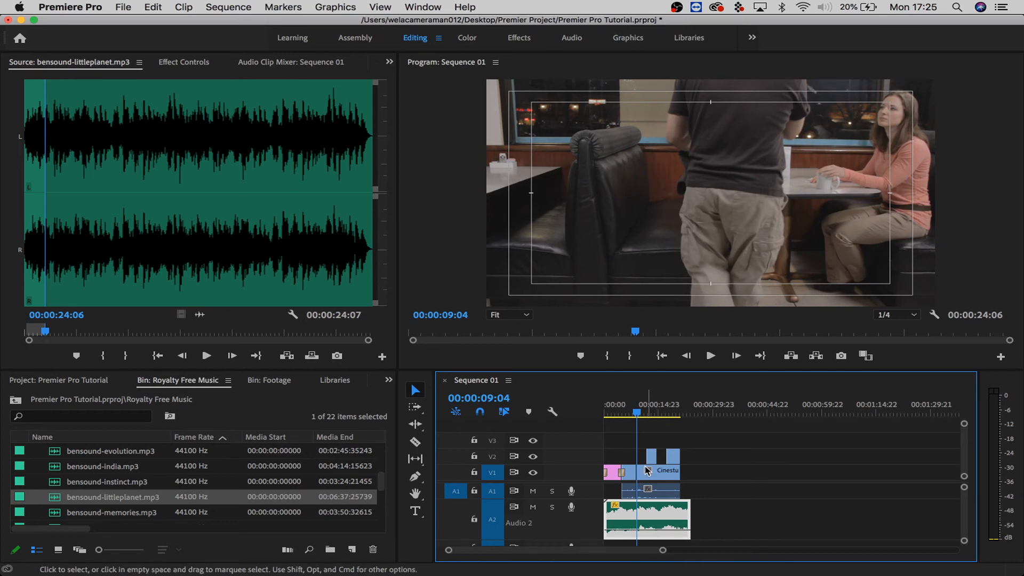
{"action": "key", "text": "space"}
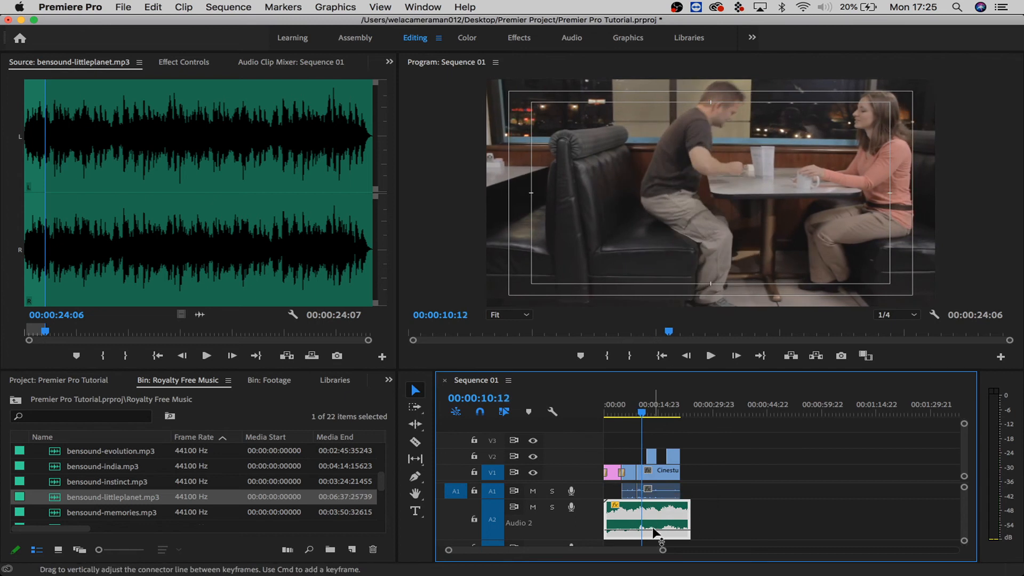
{"action": "left_click_drag", "start_coordinate": [653, 530], "coordinate": [685, 520]}
{"action": "key", "text": "space"}
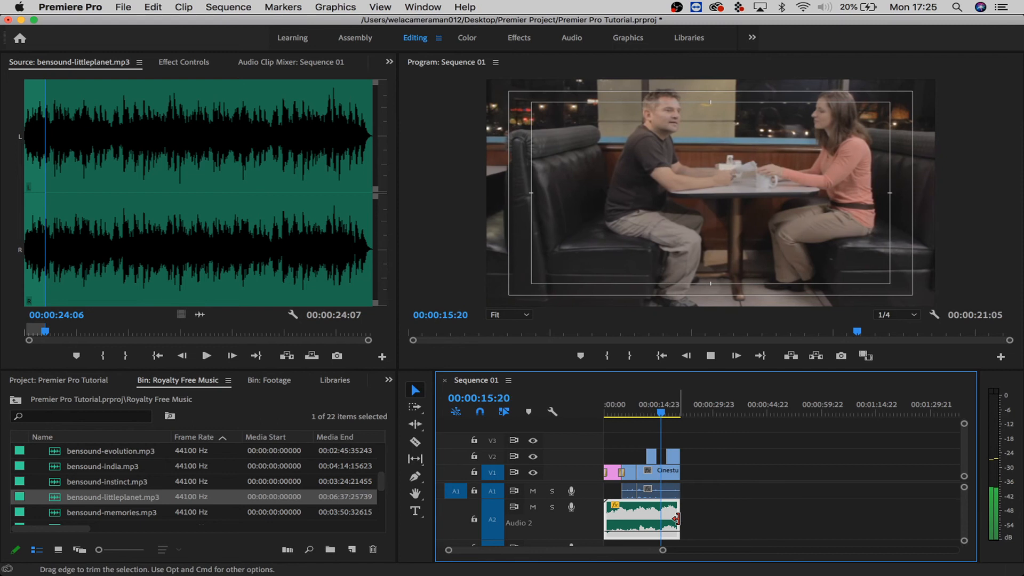
- Apply the default audio transition to the end and start of the music clip on Audio 2
{"action": "right_click", "coordinate": [676, 519]}
{"action": "left_click", "coordinate": [700, 548]}
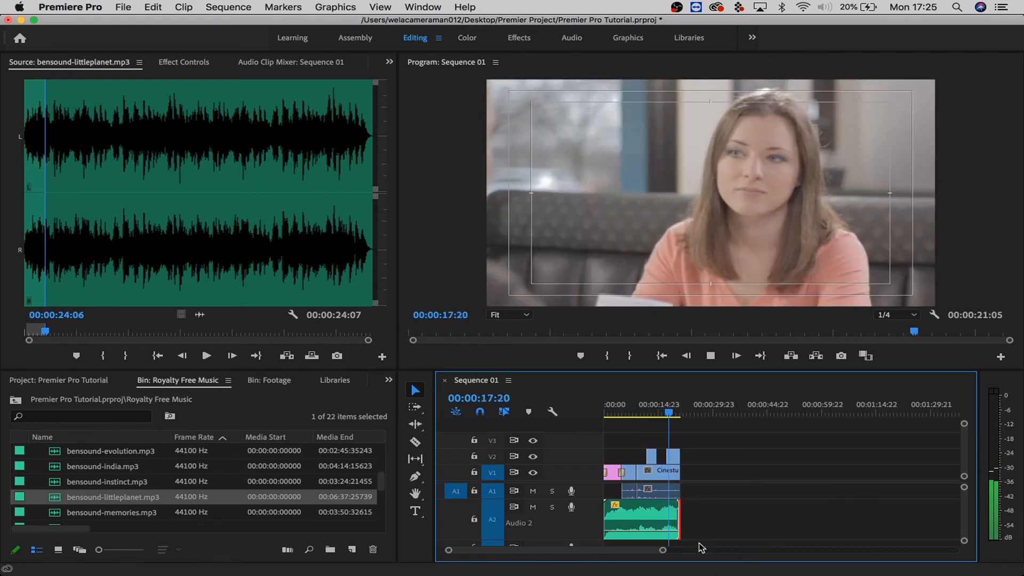
{"action": "right_click", "coordinate": [608, 512]}
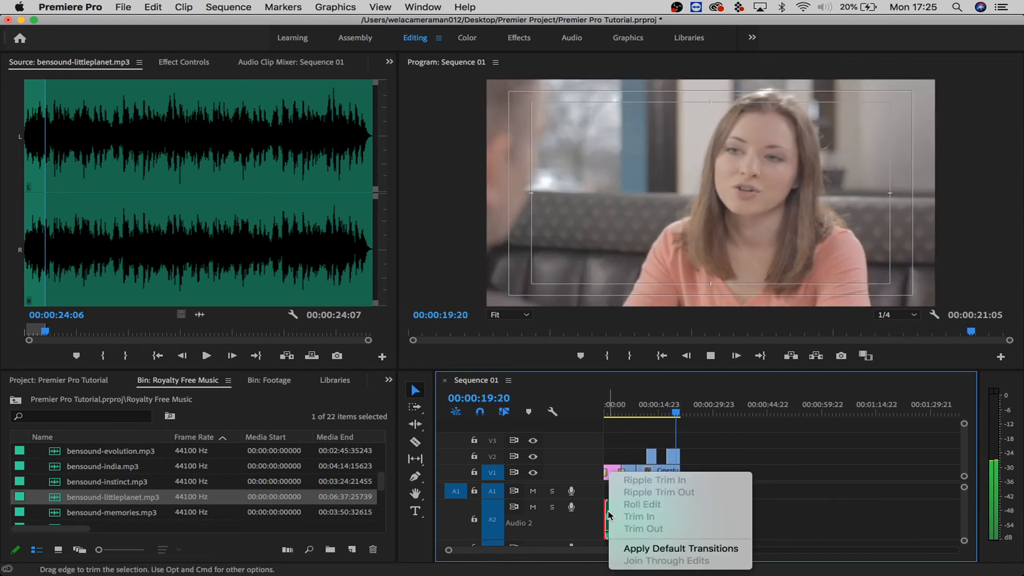
{"action": "left_click", "coordinate": [681, 548]}
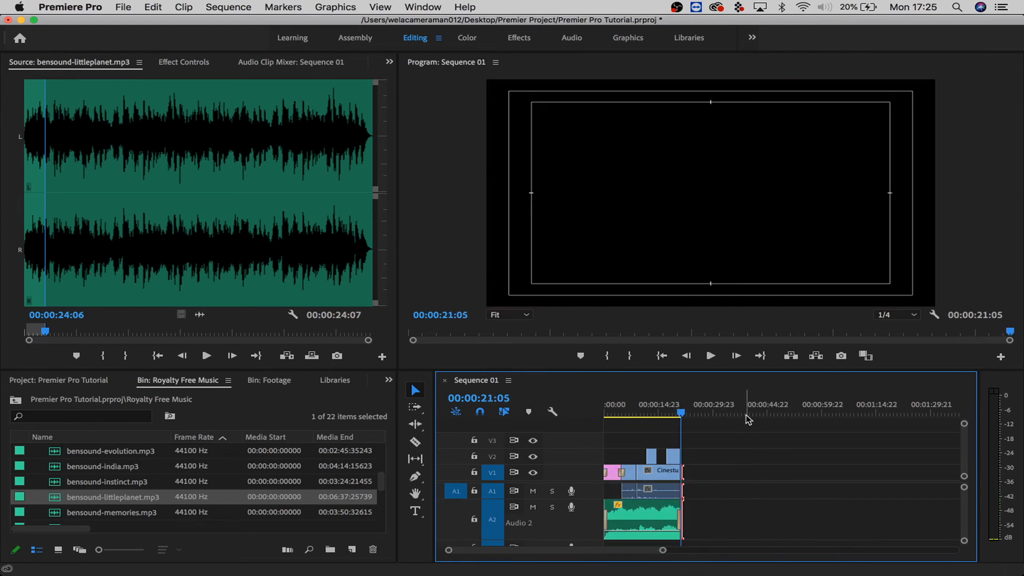
- Trim the ends of the final video, dialogue and music clips to 00:00:20:23 and play back the ending
{"action": "key", "text": "equal"}
{"action": "key", "text": "equal"}
{"action": "key", "text": "equal"}
{"action": "key", "text": "equal"}
{"action": "key", "text": "Left"}
{"action": "key", "text": "Left"}
{"action": "key", "text": "Left"}
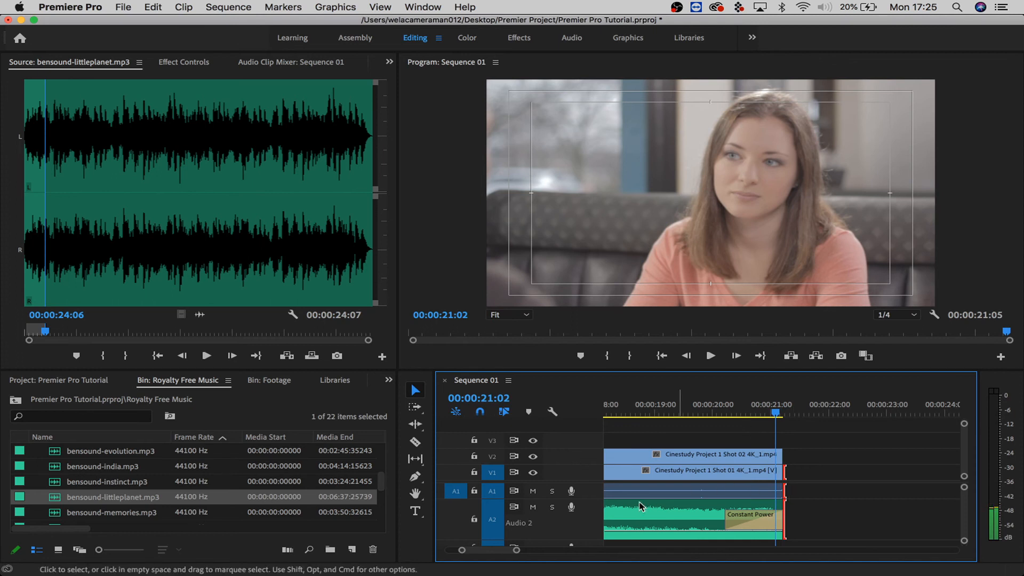
{"action": "left_click_drag", "start_coordinate": [793, 483], "coordinate": [768, 454]}
{"action": "left_click", "coordinate": [685, 410]}
{"action": "key", "text": "space"}
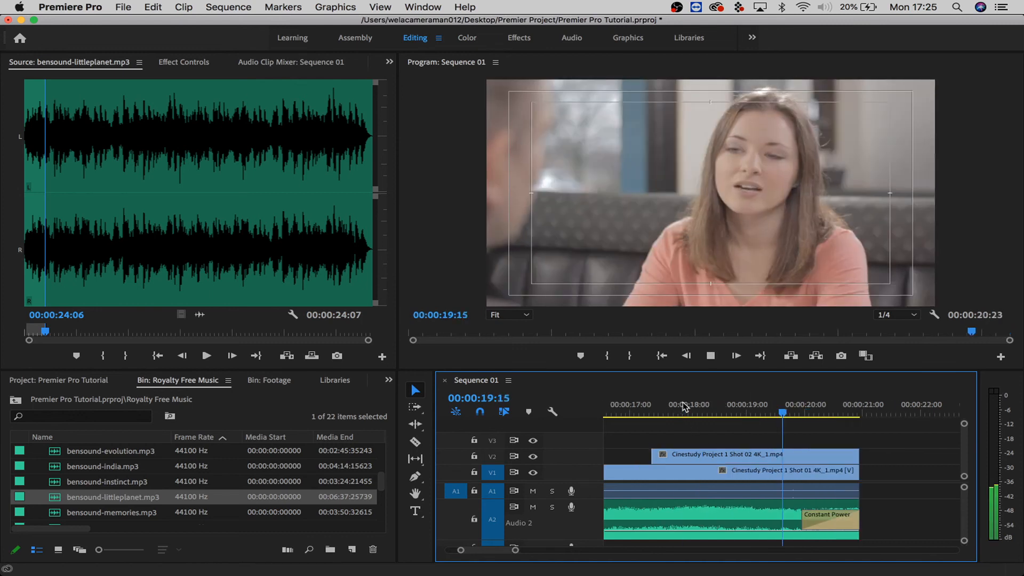
{"action": "key", "text": "space"}
{"action": "key", "text": "space"}
- Mark the whole sequence as the export range, from its start to the out point at 00:00:20:22
{"action": "key", "text": "minus"}
{"action": "key", "text": "minus"}
{"action": "key", "text": "minus"}
{"action": "key", "text": "minus"}
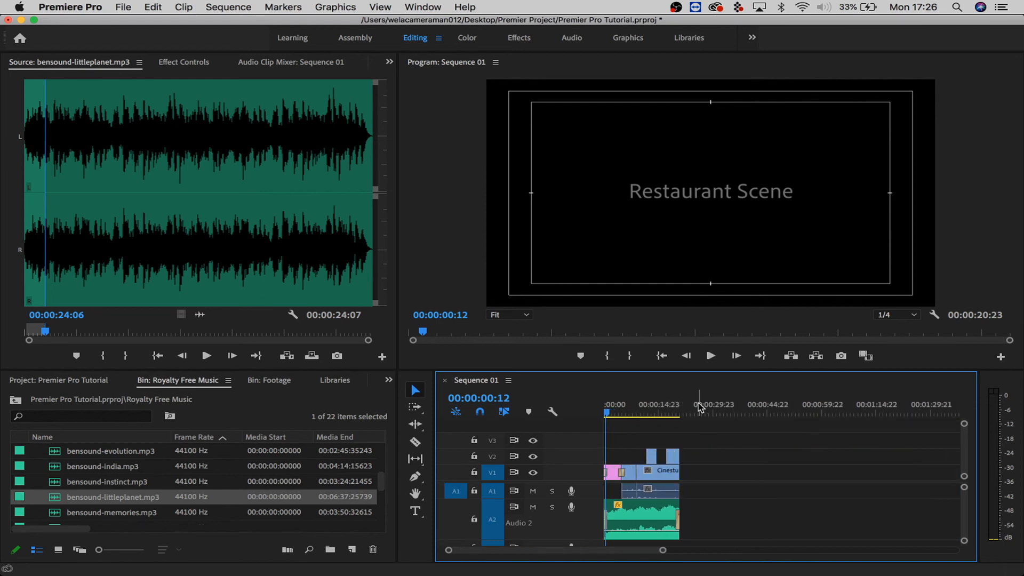
{"action": "left_click", "coordinate": [698, 407]}
{"action": "key", "text": "Up"}
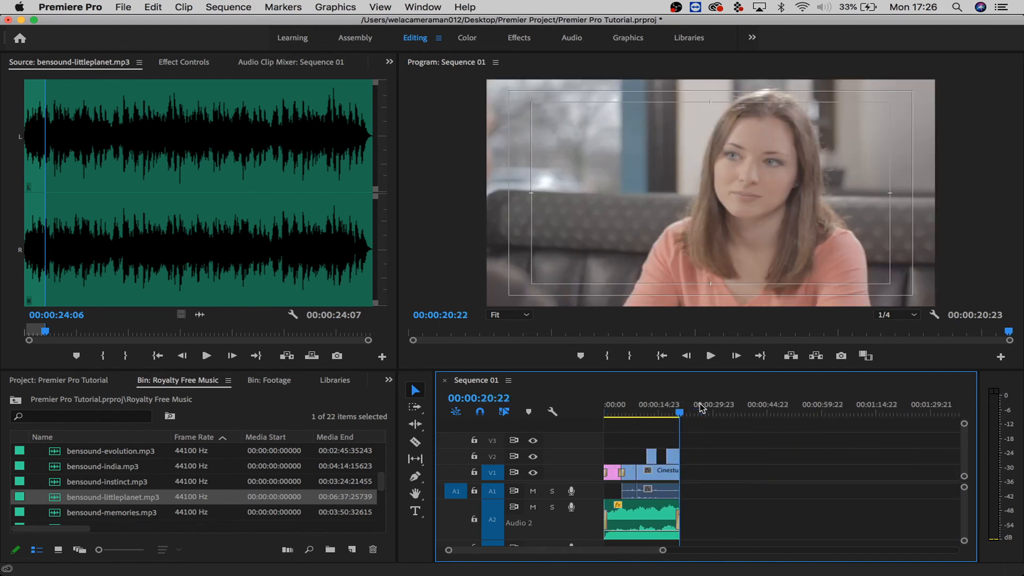
{"action": "key", "text": "o"}
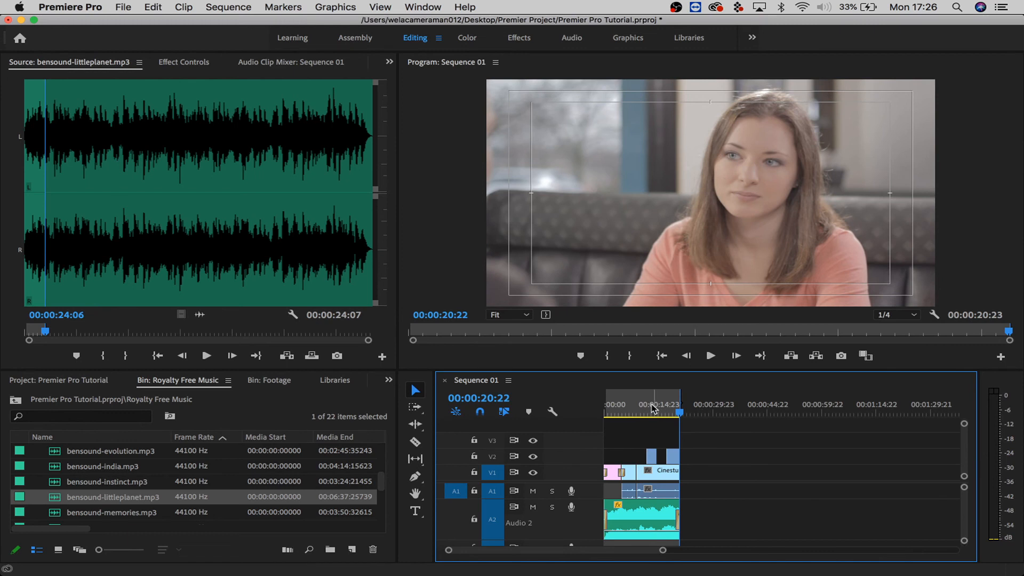
{"action": "key", "text": "space"}
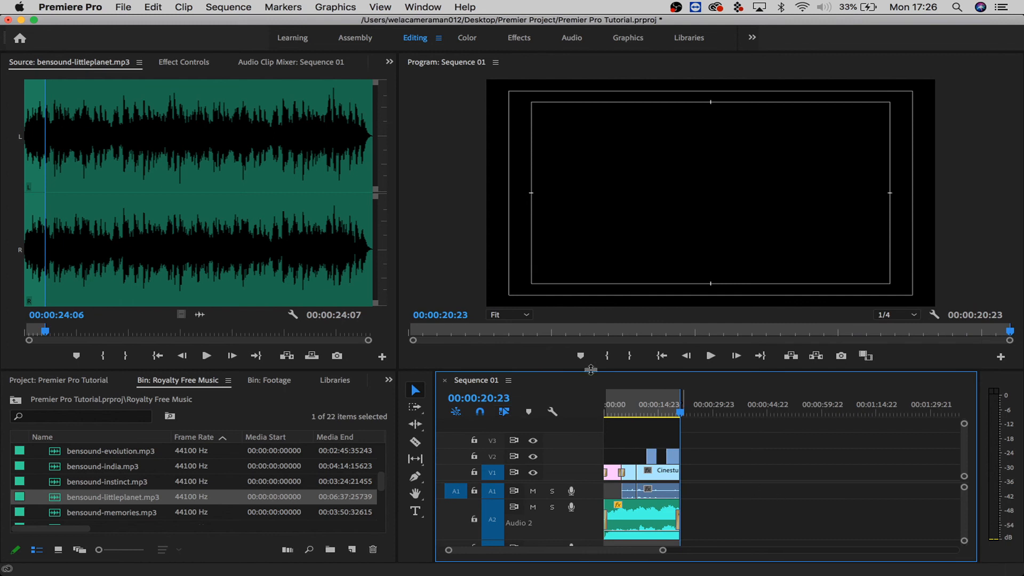
- Open the media export settings for Sequence 01 and choose the H.264 preset Match Source - High bitrate
{"action": "left_click", "coordinate": [124, 7]}
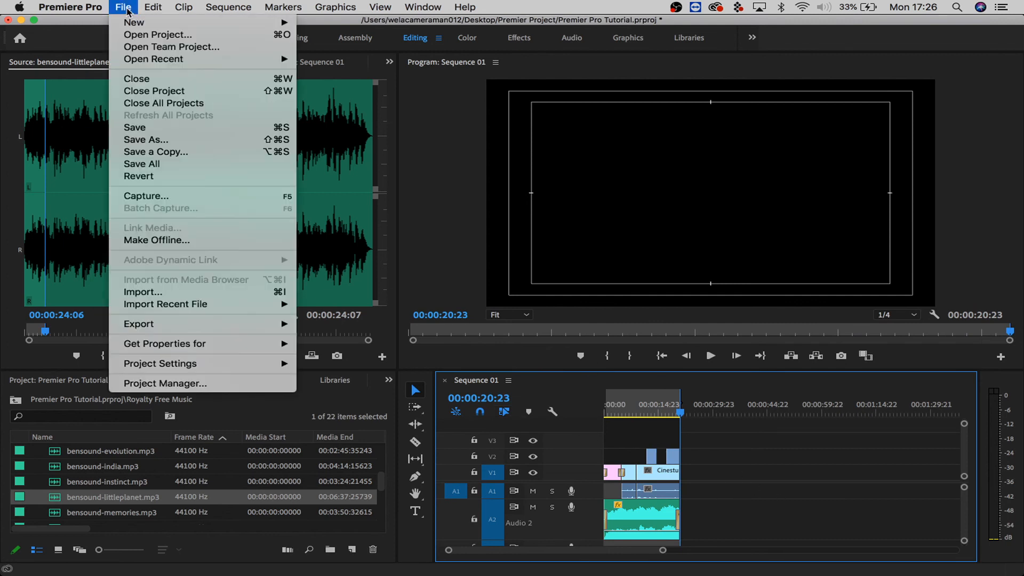
{"action": "mouse_move", "coordinate": [217, 330]}
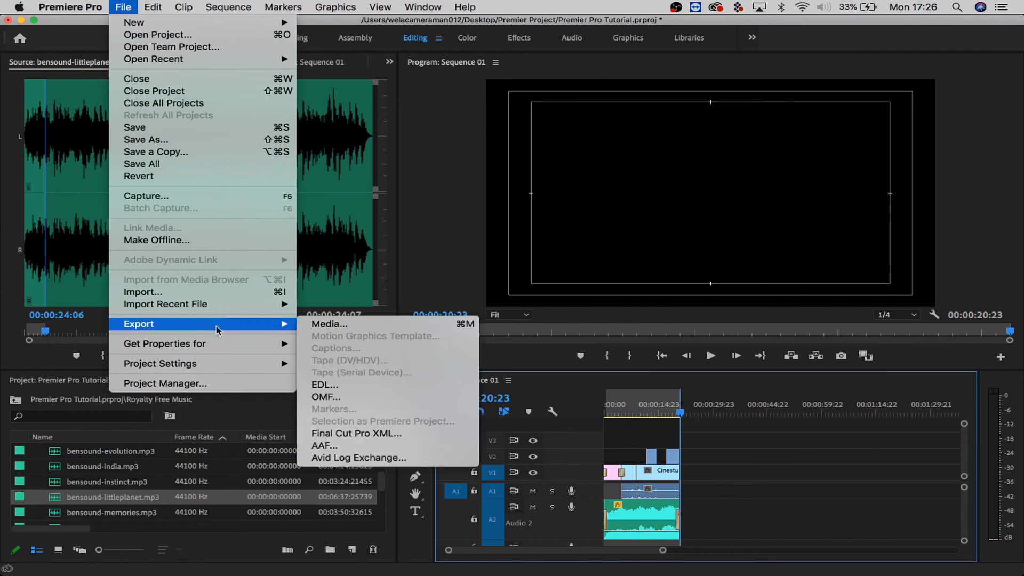
{"action": "left_click", "coordinate": [318, 326]}
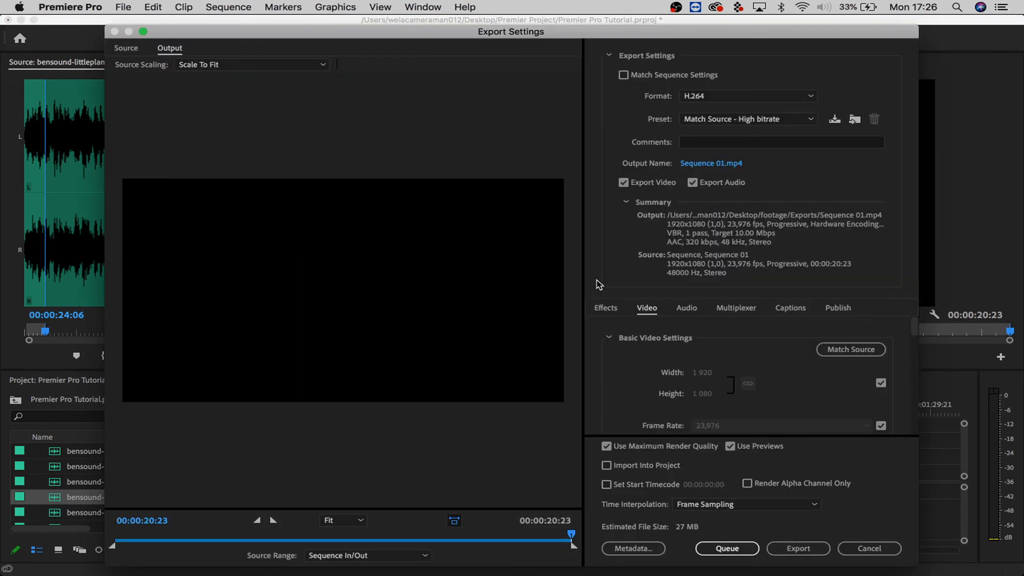
{"action": "left_click", "coordinate": [775, 121]}
{"action": "left_click", "coordinate": [771, 134]}
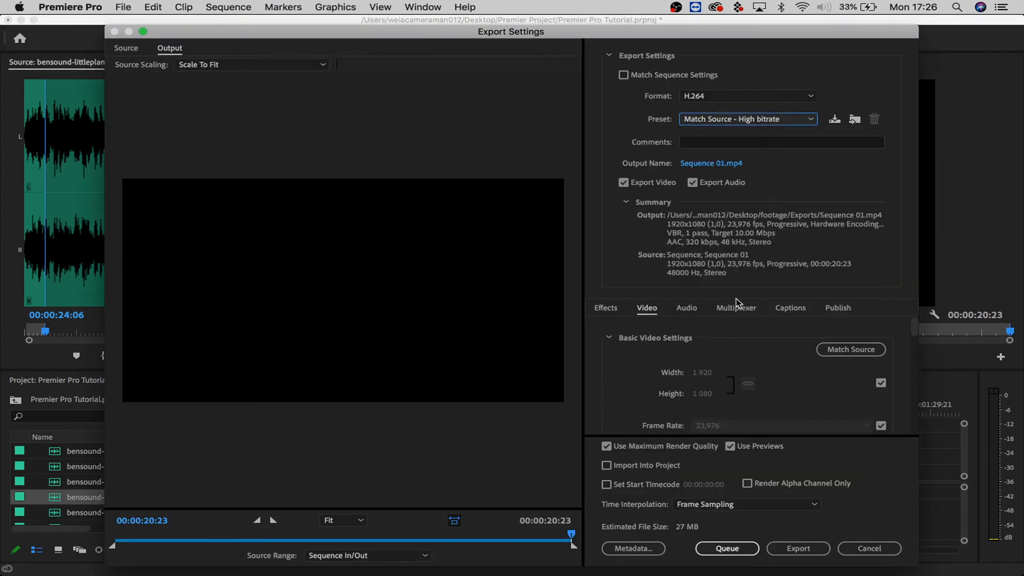
- Try the YouTube 720p HD export preset and switch back to Match Source - High bitrate
{"action": "left_click", "coordinate": [729, 122]}
{"action": "scroll", "coordinate": [748, 379], "scroll_direction": "down", "scroll_amount": 4}
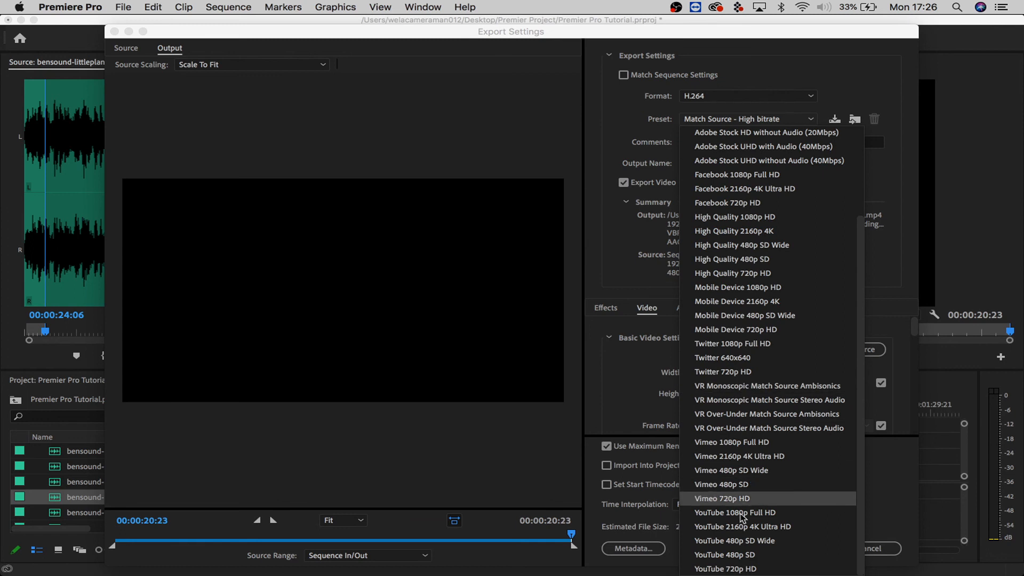
{"action": "left_click", "coordinate": [750, 569]}
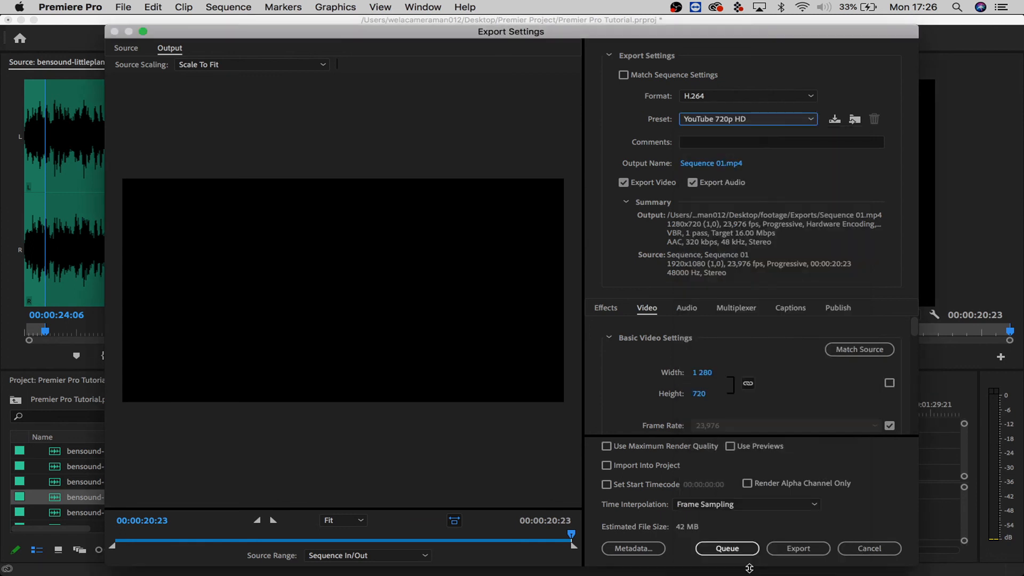
{"action": "left_click", "coordinate": [767, 119]}
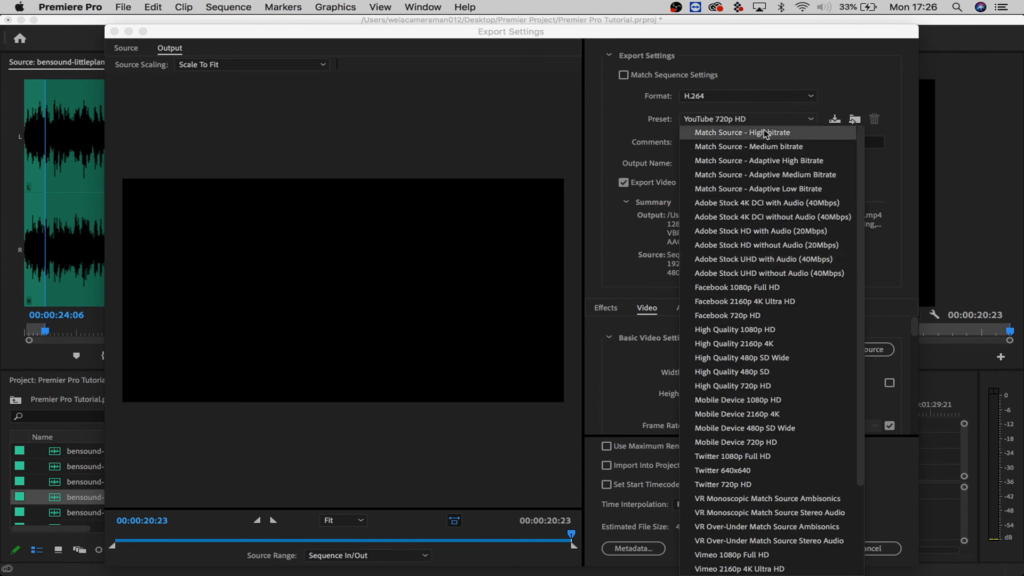
{"action": "left_click", "coordinate": [765, 132]}
- Set the output file name to "Restaurant SCene" and save it in the Exports folder inside footage
{"action": "left_click", "coordinate": [722, 164]}
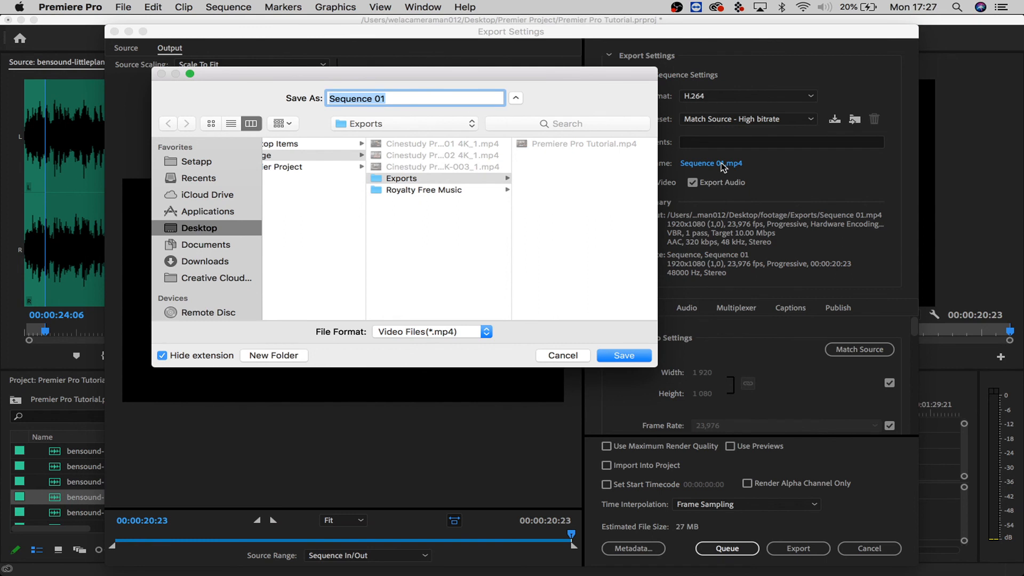
{"action": "type", "text": "Restaurant Scene"}
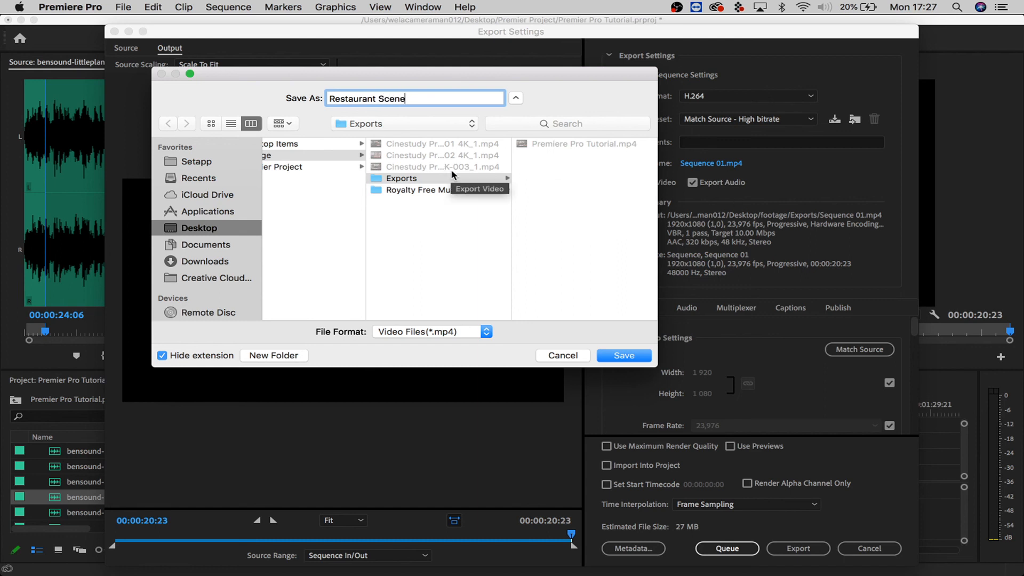
{"action": "left_click", "coordinate": [451, 169]}
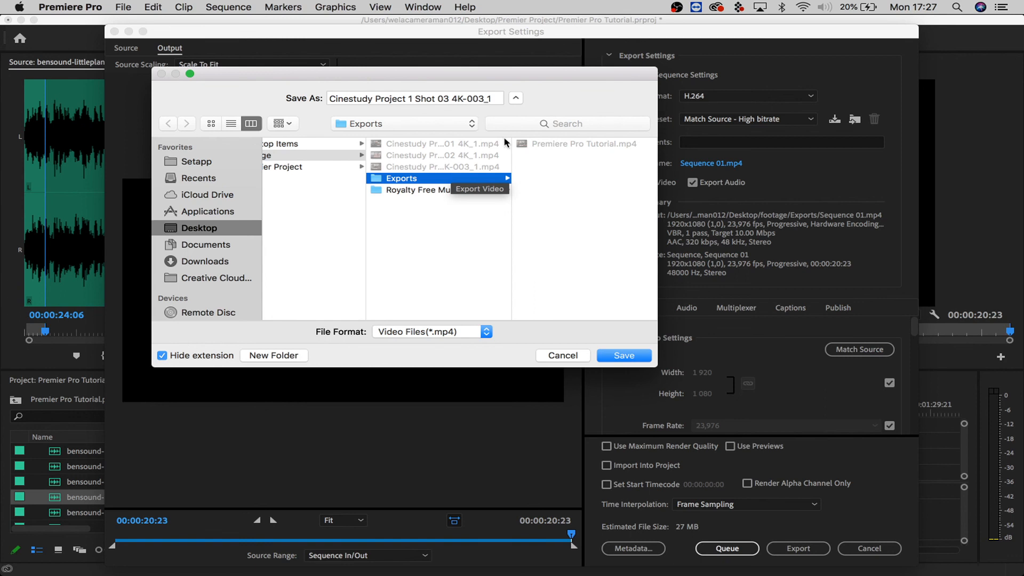
{"action": "triple_click", "coordinate": [501, 100]}
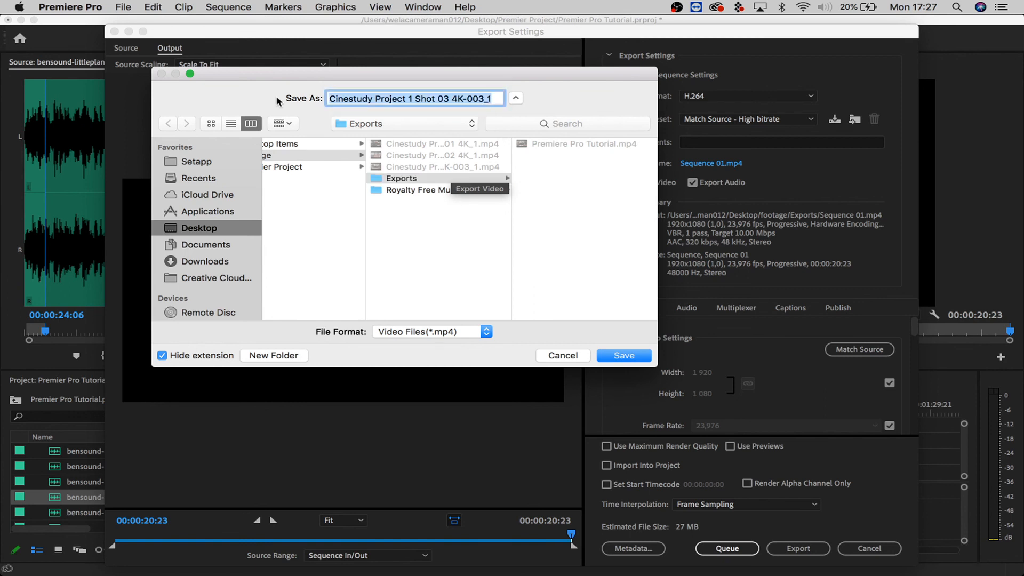
{"action": "type", "text": "Restaurant SCene"}
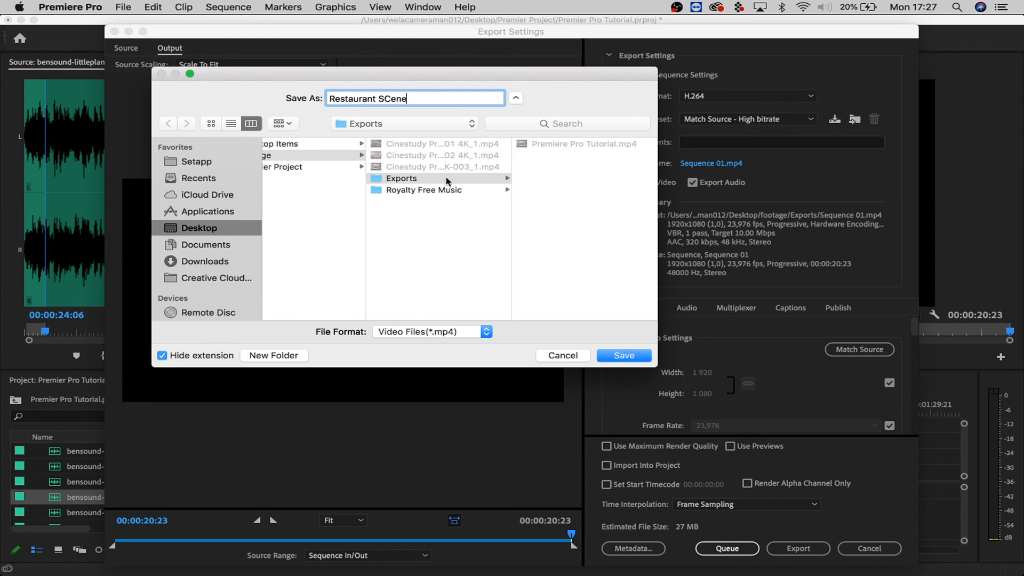
{"action": "left_click", "coordinate": [447, 181]}
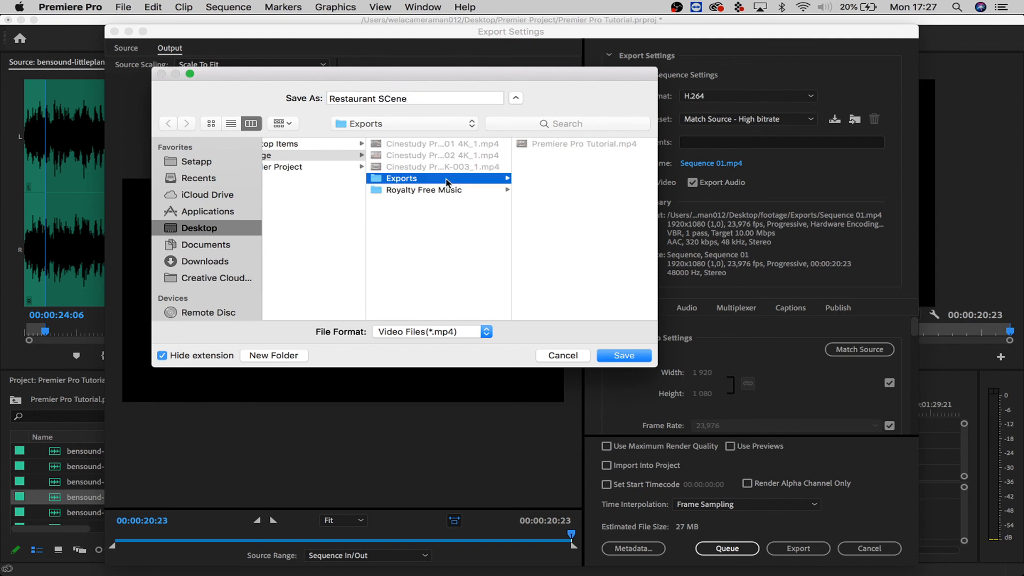
{"action": "left_click", "coordinate": [623, 355]}
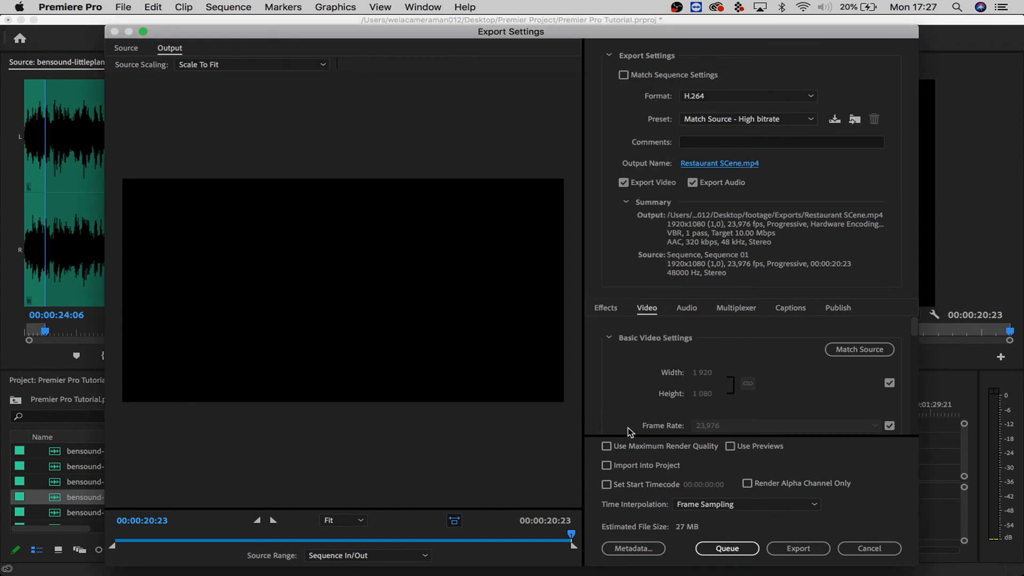
- Enable Use Maximum Render Quality and Use Previews, and export the sequence
{"action": "left_click", "coordinate": [607, 446]}
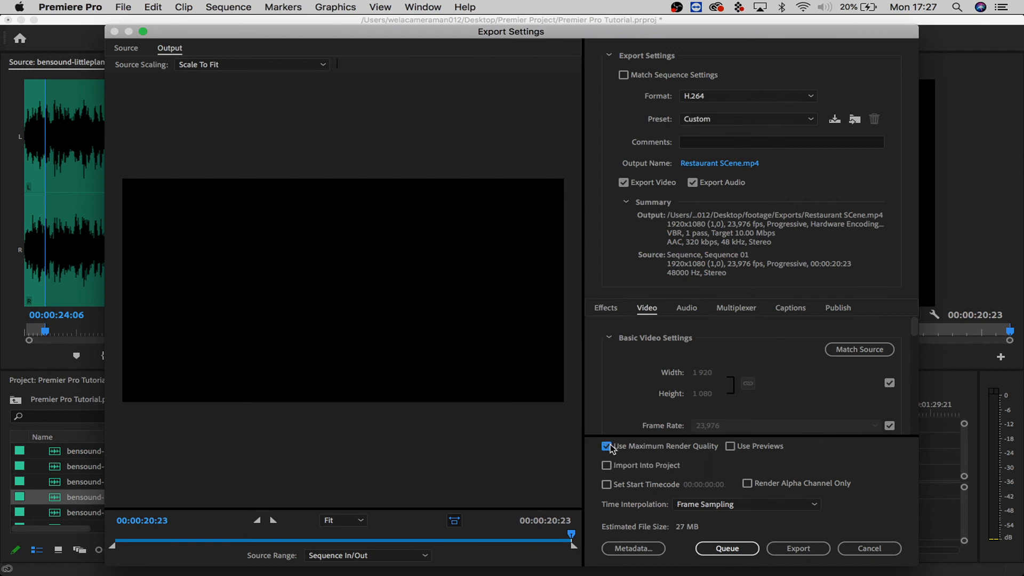
{"action": "left_click", "coordinate": [731, 447]}
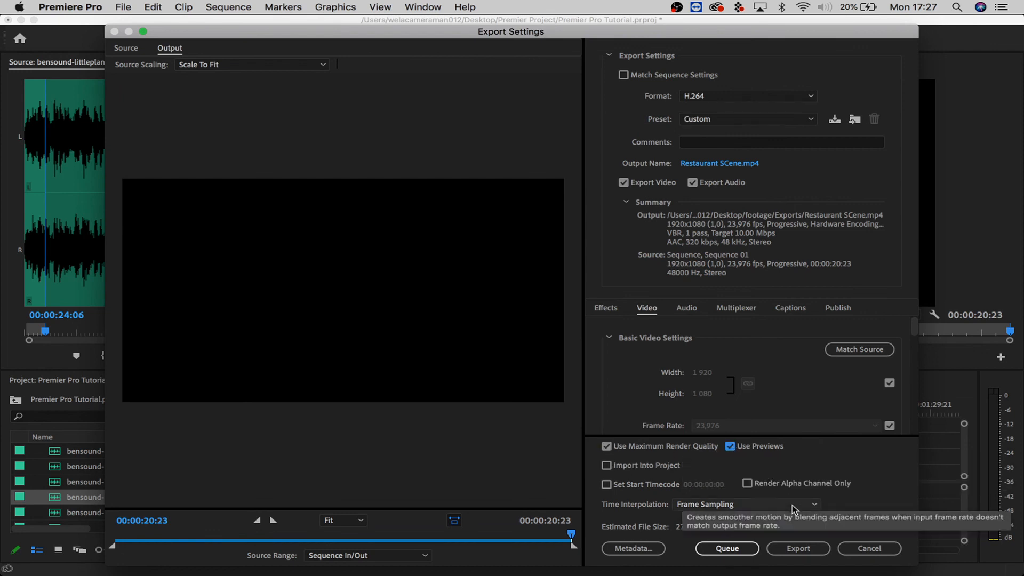
{"action": "left_click", "coordinate": [797, 549]}
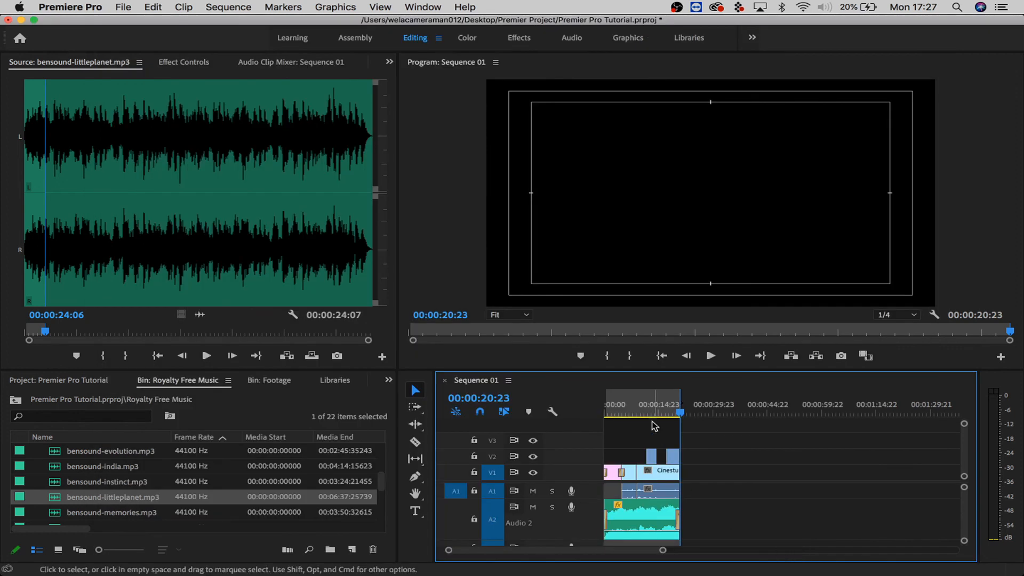
- Switch to Finder, find Restaurant SCene.mp4 in the footage folder's Exports subfolder, and preview it full screen
{"action": "key", "text": "super+h"}
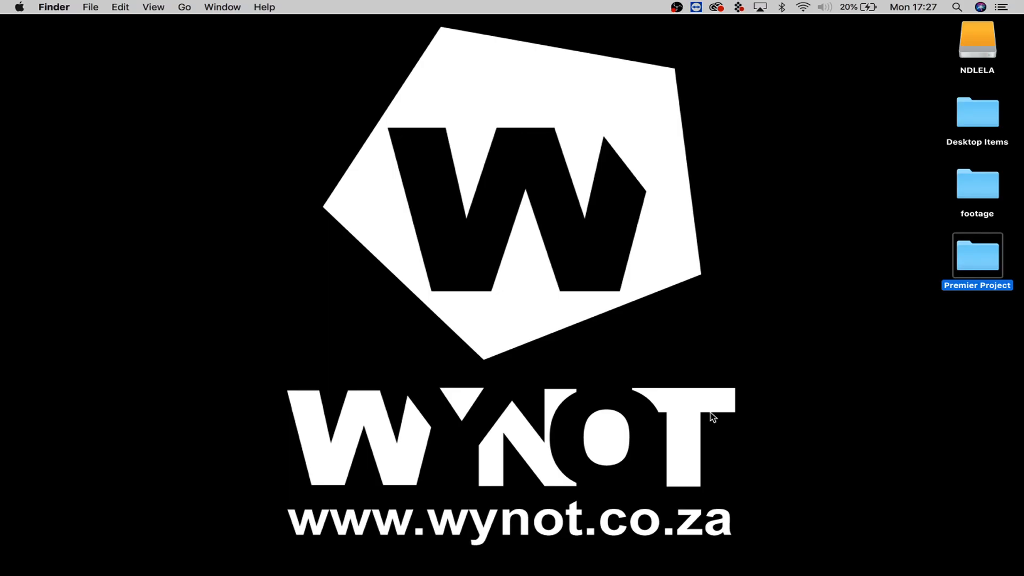
{"action": "double_click", "coordinate": [983, 191]}
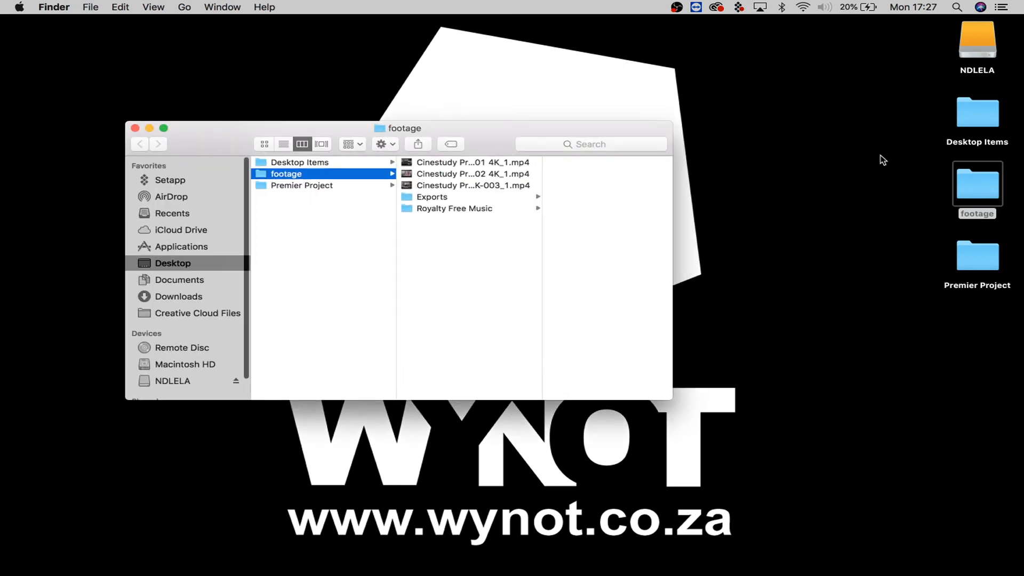
{"action": "left_click", "coordinate": [469, 200]}
{"action": "left_click", "coordinate": [563, 176]}
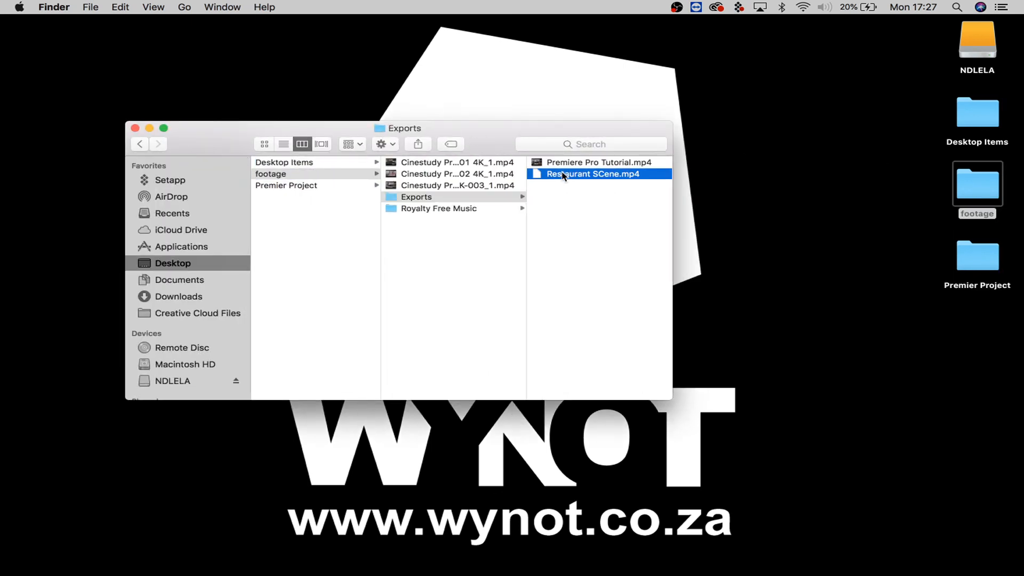
{"action": "key", "text": "space"}
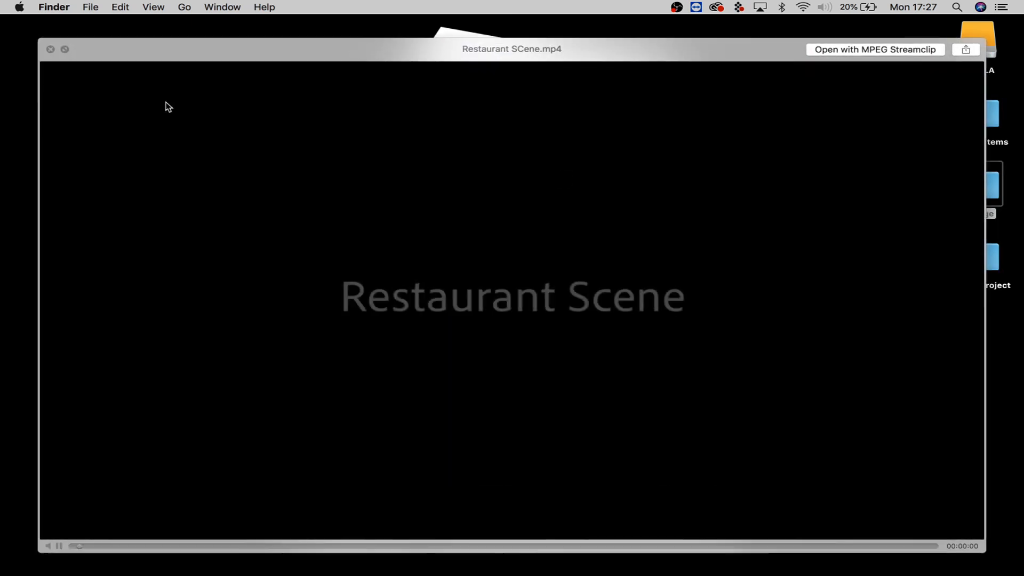
{"action": "left_click", "coordinate": [64, 48]}
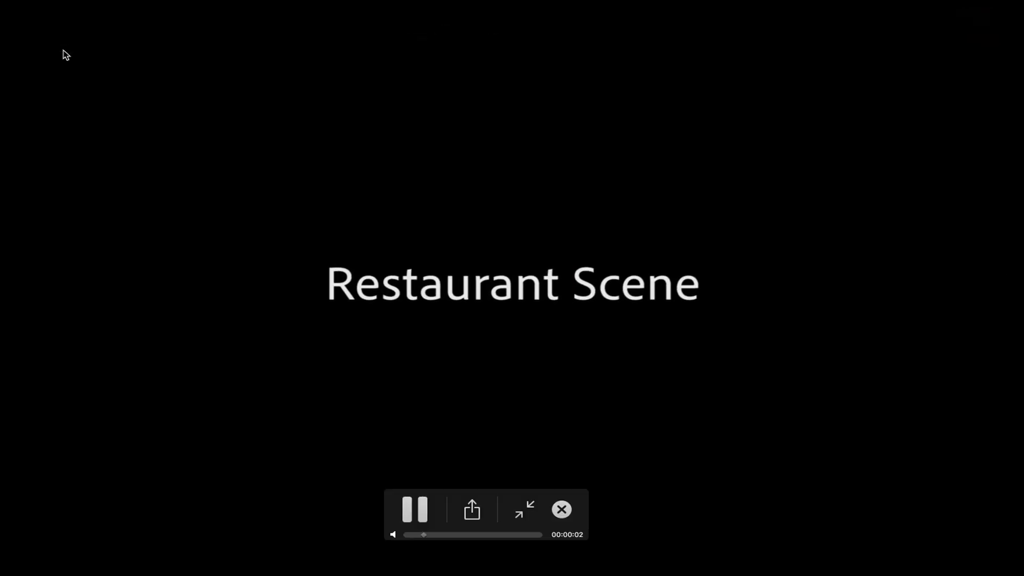